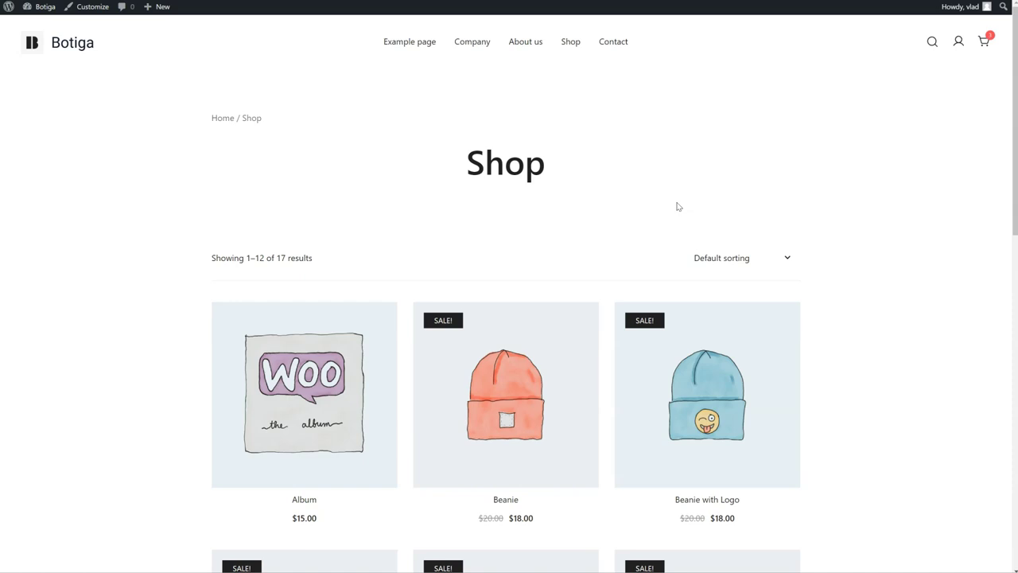
Open the Botiga Theme Dashboard from the admin and view its Theme Features list.
click(42, 11)
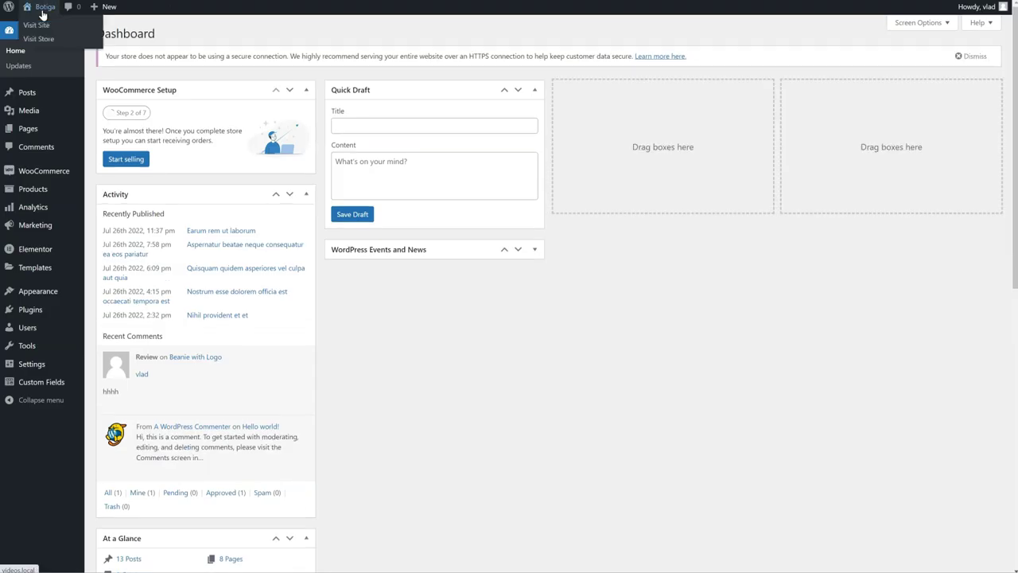
mouse_move(45, 291)
click(124, 307)
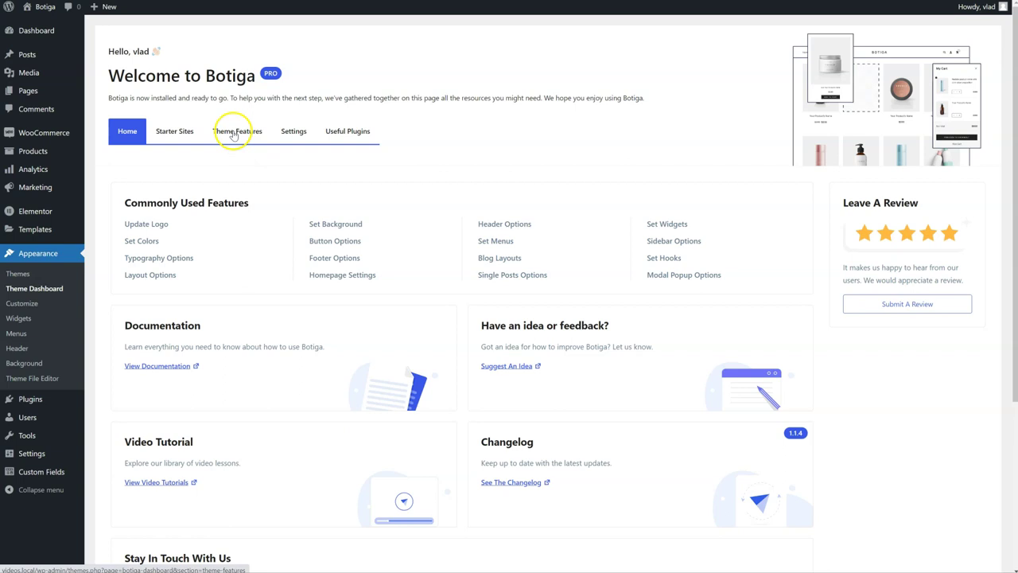
click(233, 134)
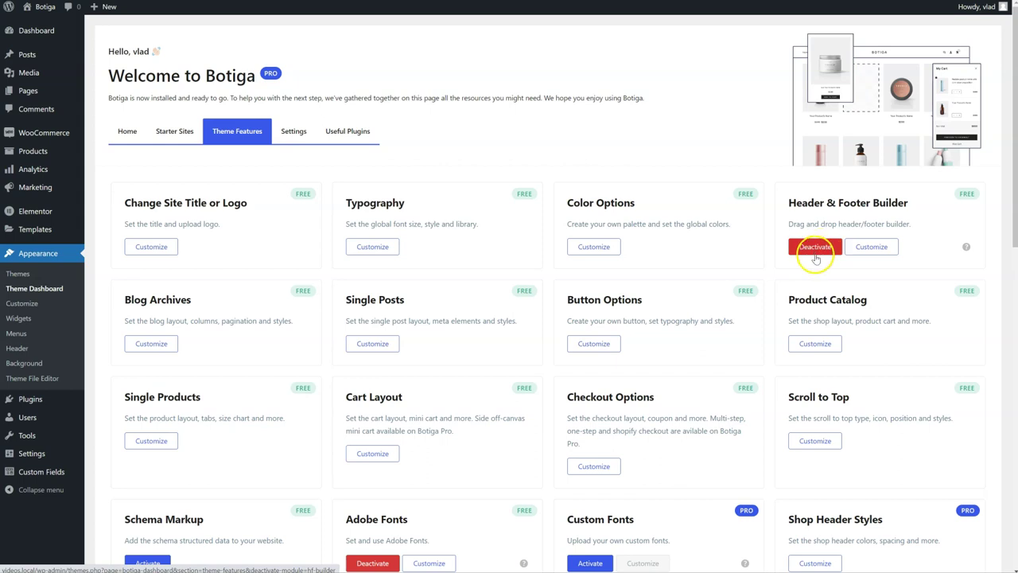
Check the Header & Footer Builder feature, then return to the storefront shop page.
click(816, 248)
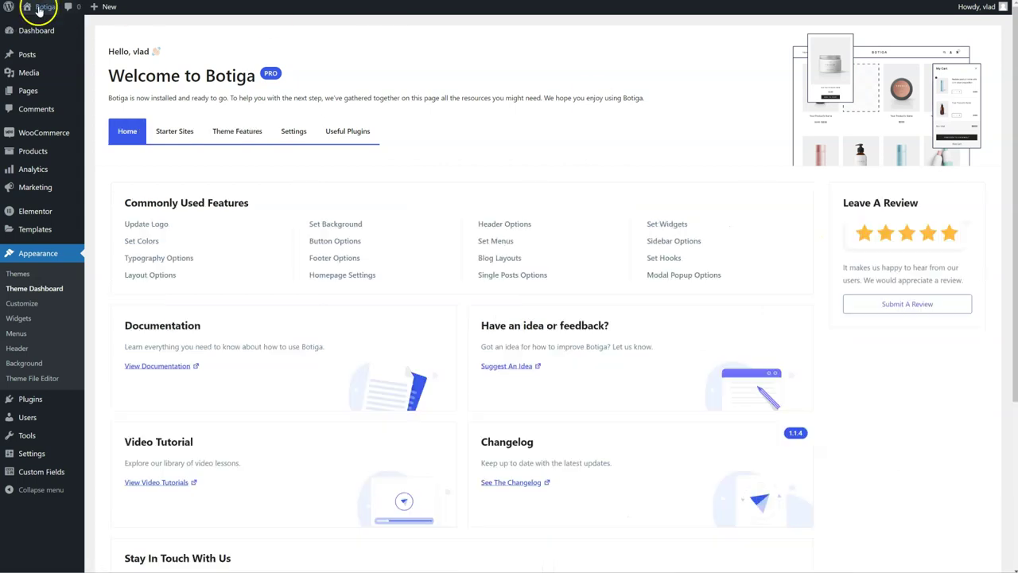
click(37, 30)
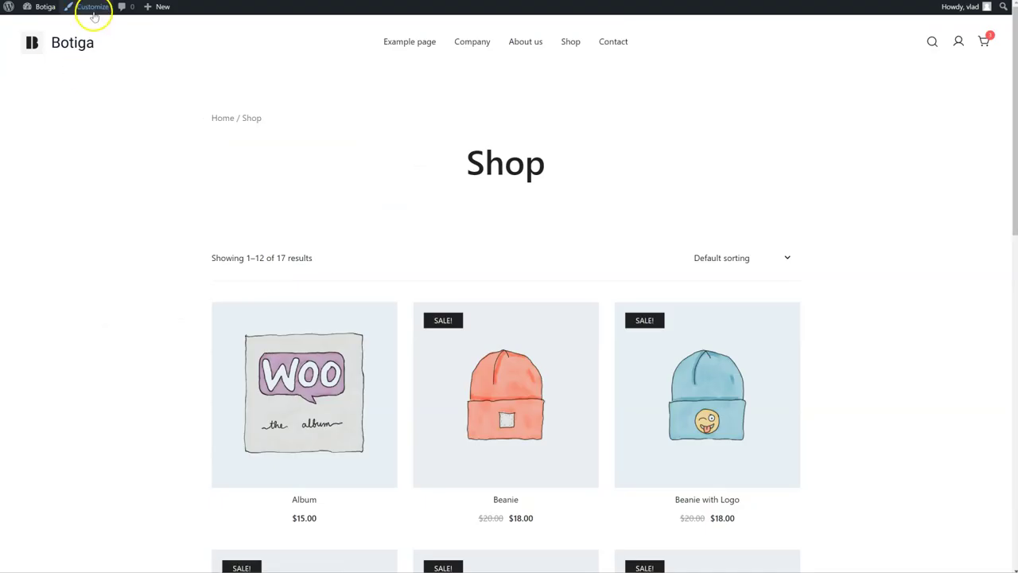
click(93, 7)
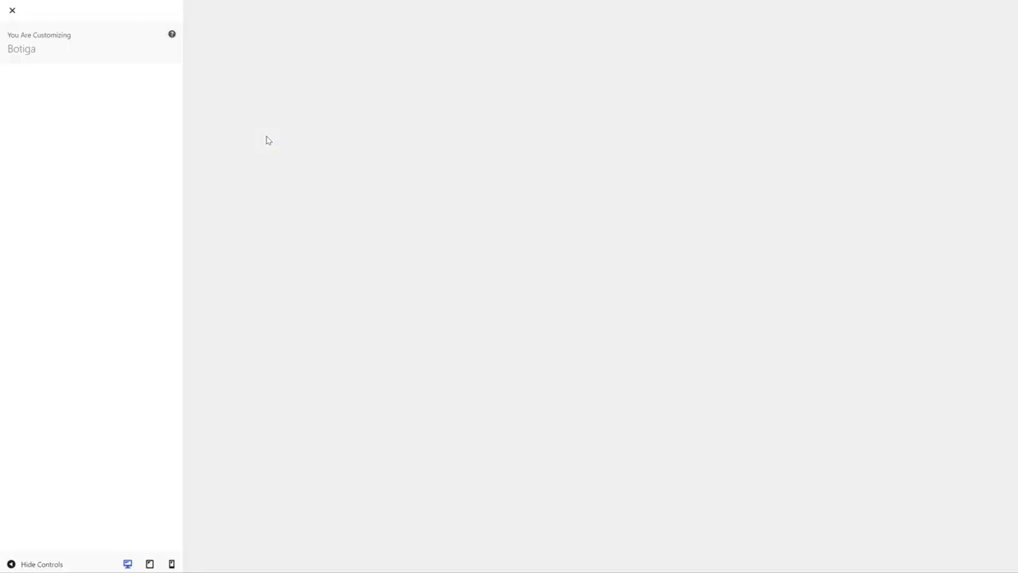
Open Header > Header Builder, showing Site Identity, Primary Menu, Search and WooCommerce Icons.
click(369, 169)
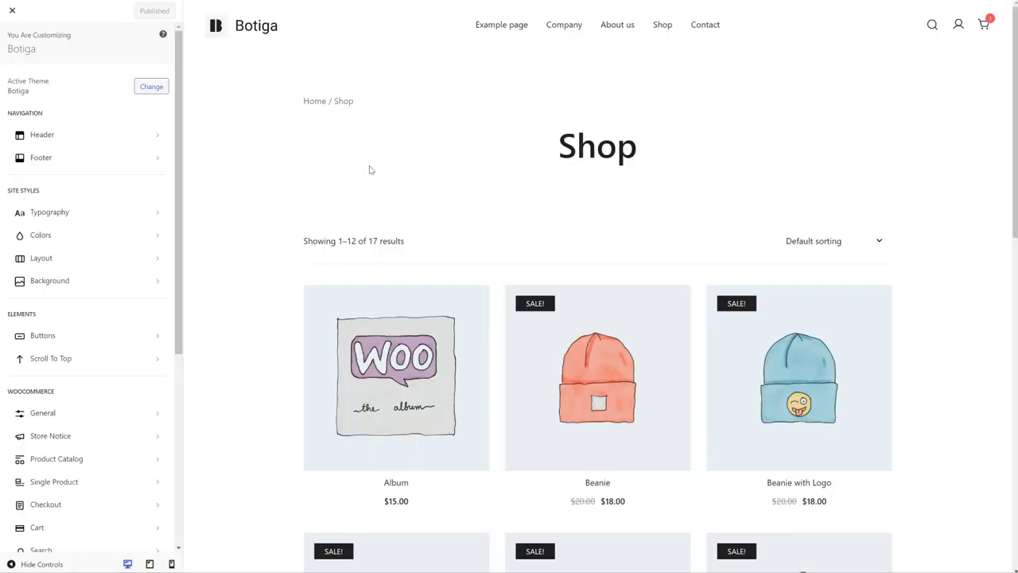
click(62, 137)
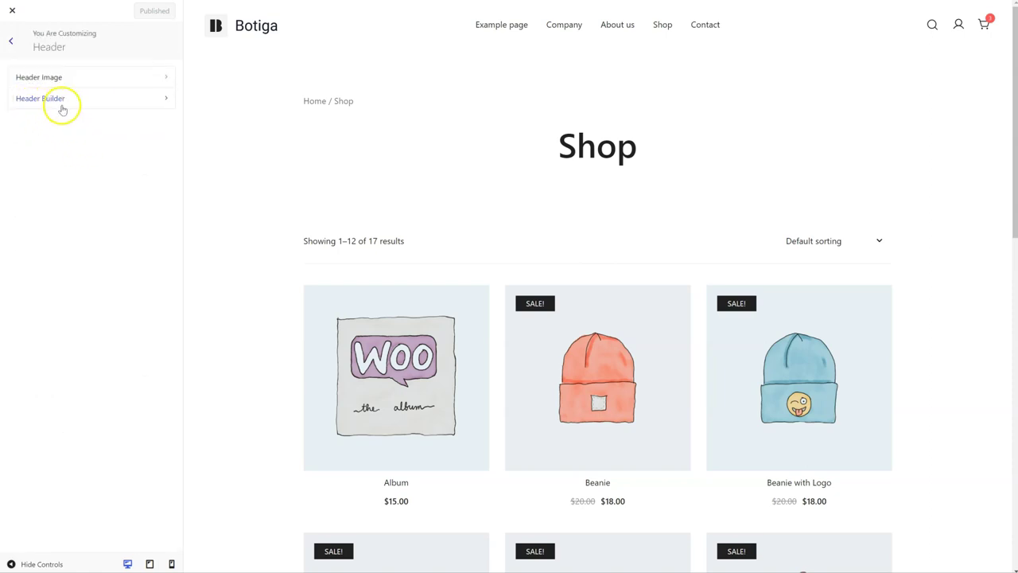
click(83, 106)
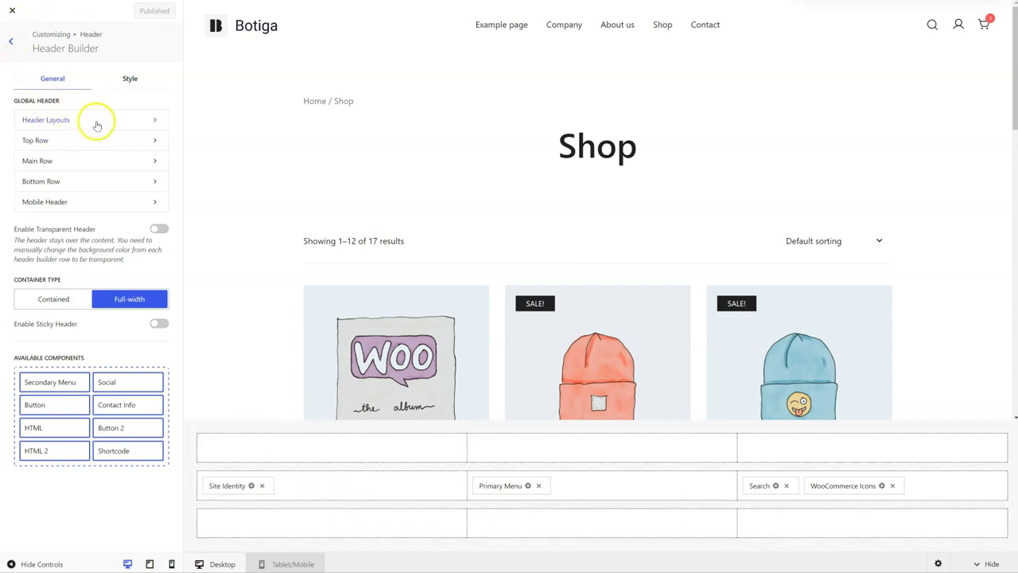
Browse the Header Layouts presets, then open the Above Header Row settings (100 px, 3 columns).
click(130, 121)
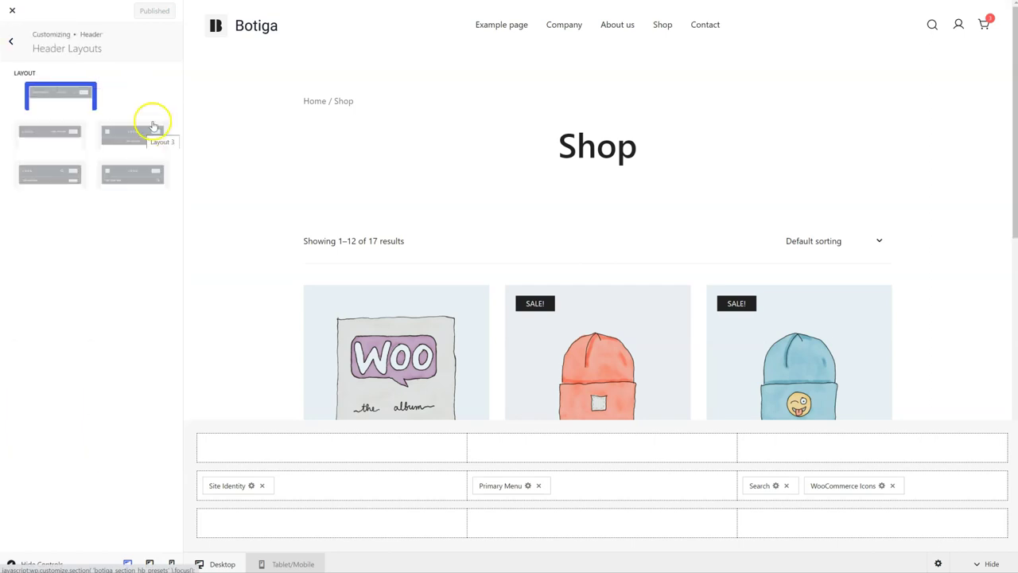
click(17, 49)
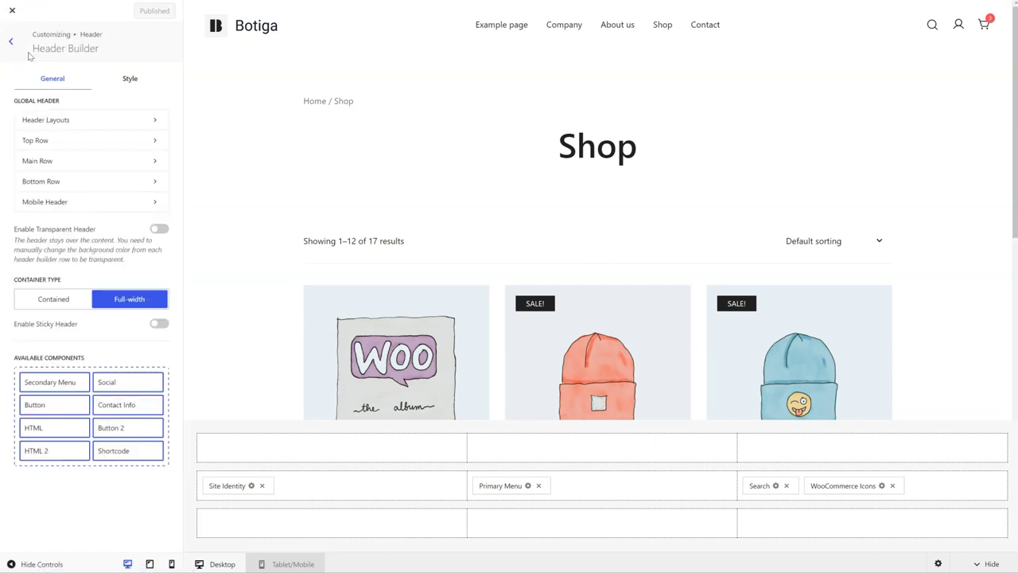
click(69, 138)
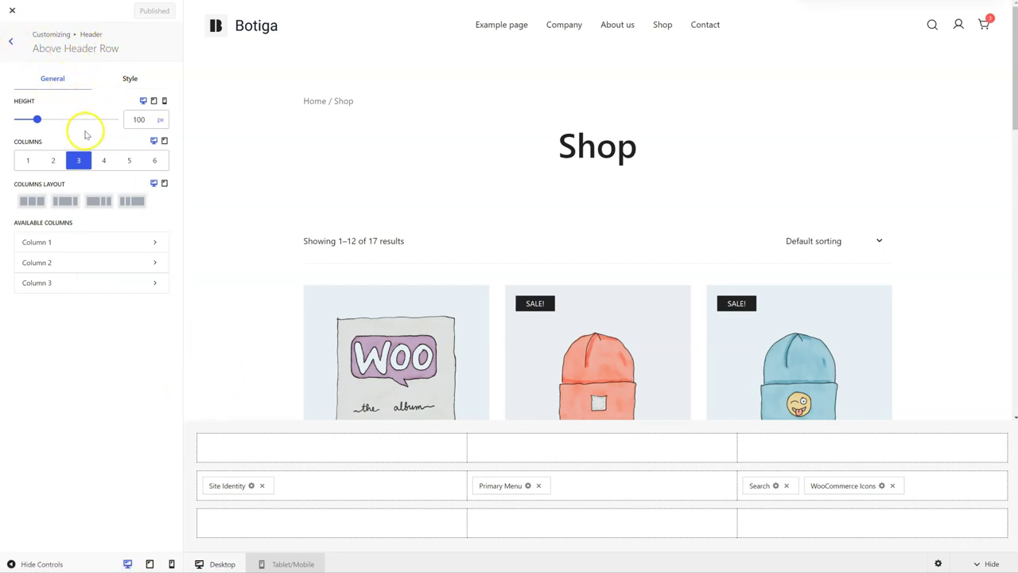
Check the Above Header Row's Style options and go back to Header Builder.
click(124, 82)
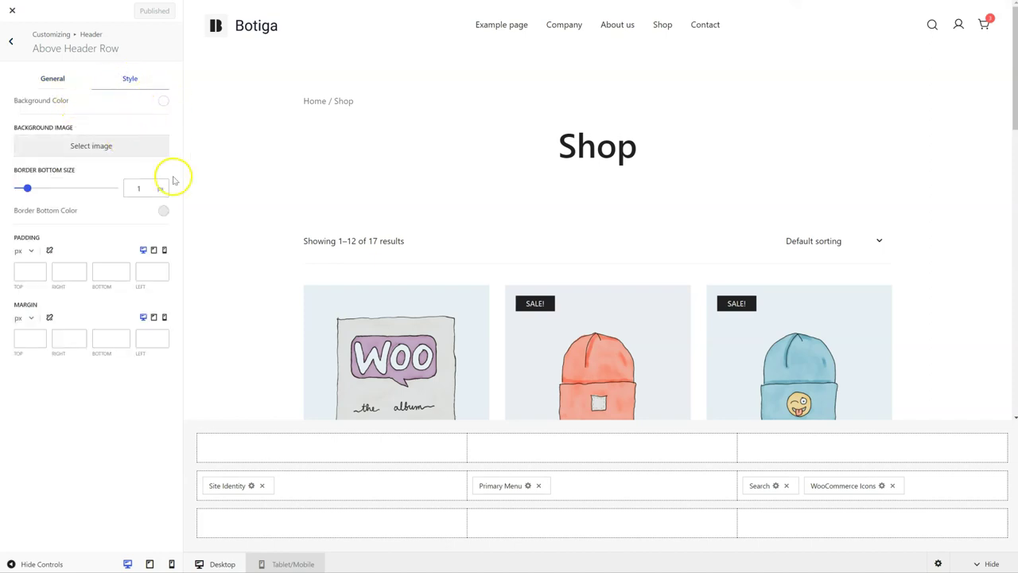
click(10, 44)
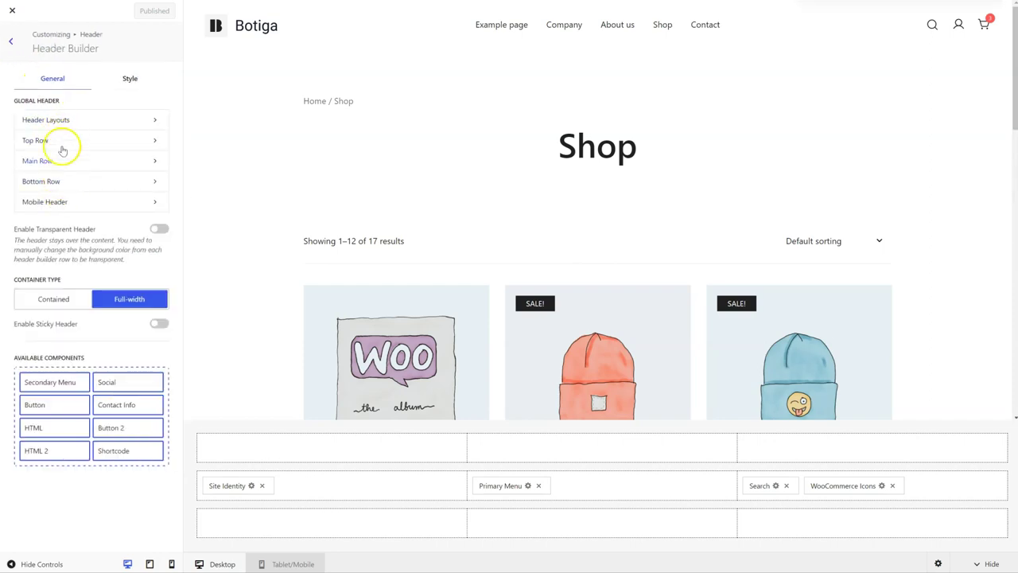
click(79, 205)
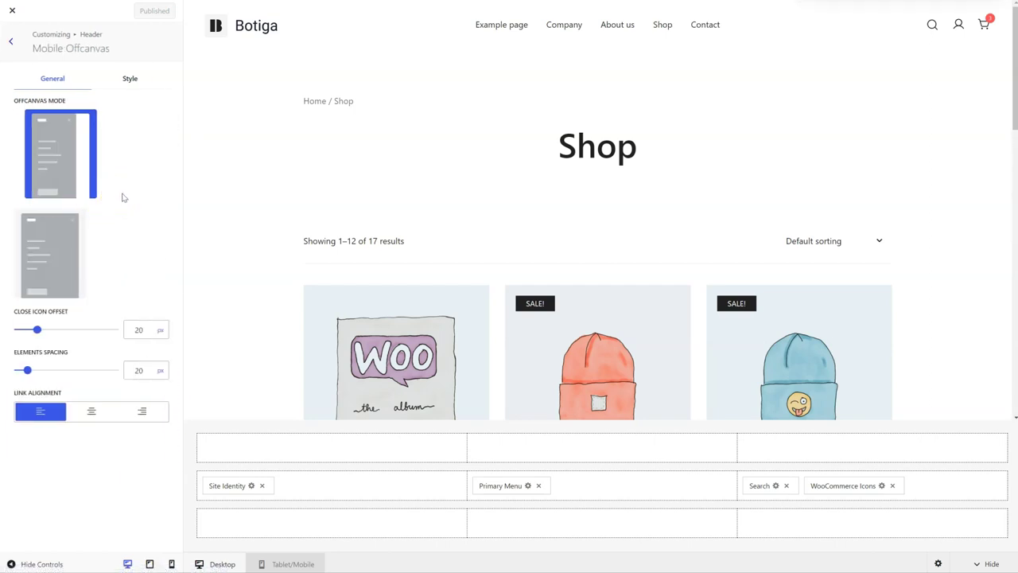
click(10, 42)
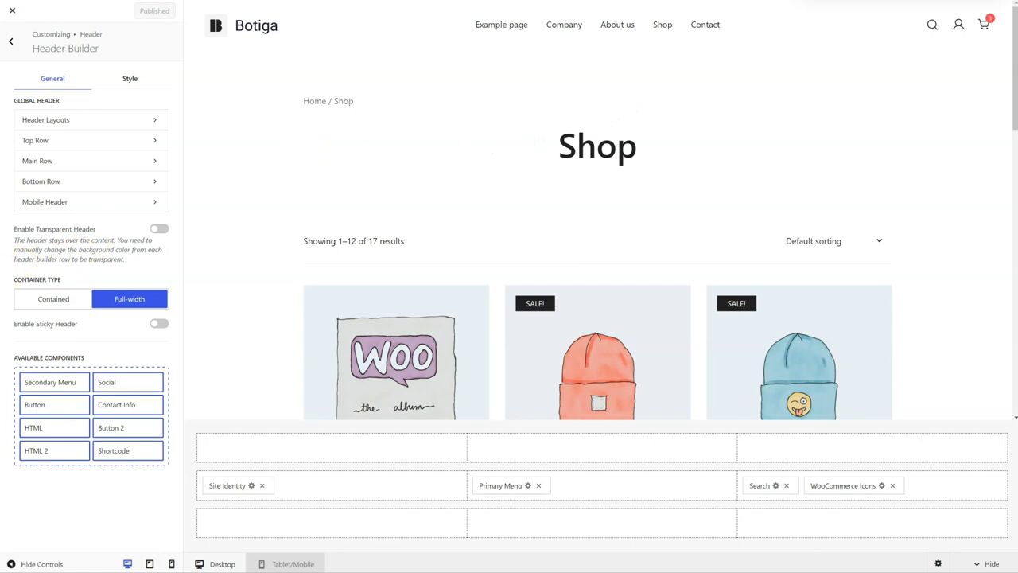
Keep the header Full-width and enable an Always Sticky header for the Main Header Row.
click(70, 303)
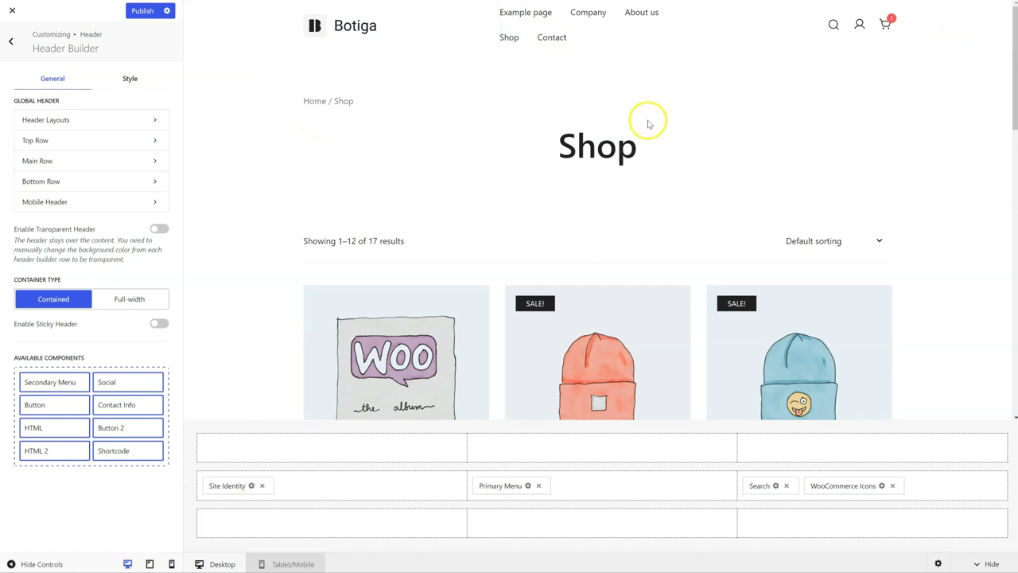
click(116, 298)
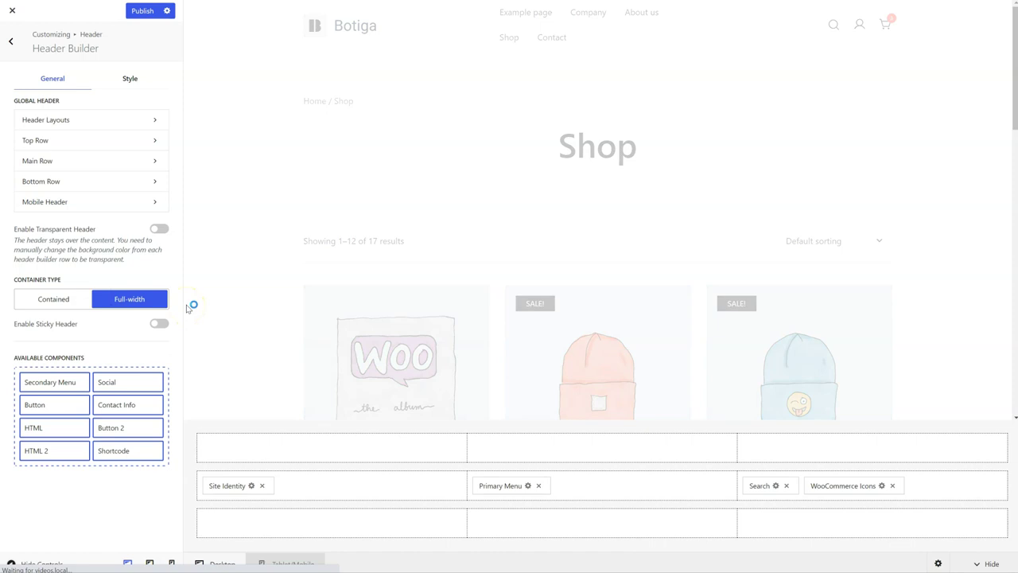
click(160, 322)
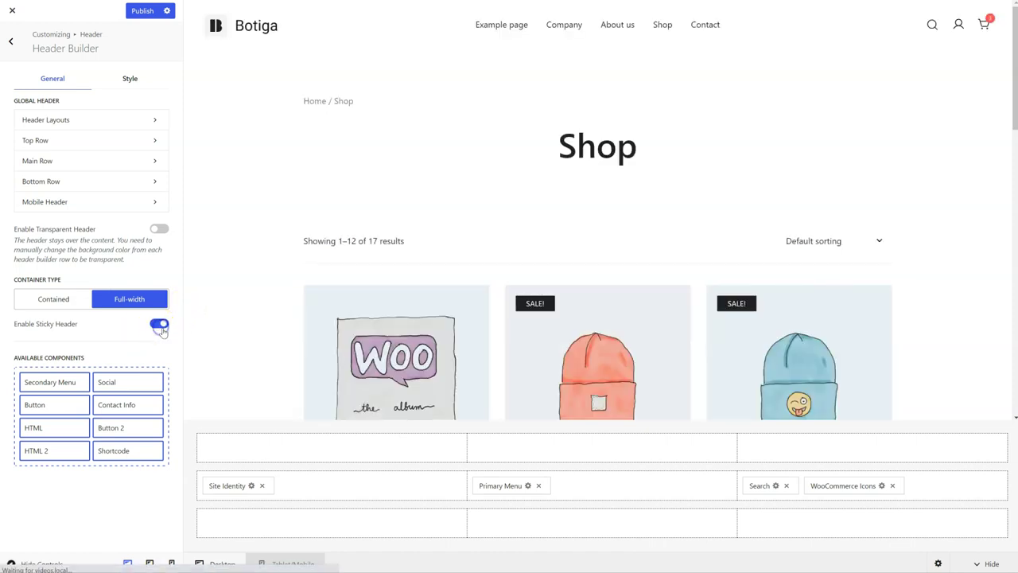
scroll(358, 188, down, 3)
scroll(357, 196, up, 3)
scroll(357, 198, down, 3)
scroll(360, 204, up, 3)
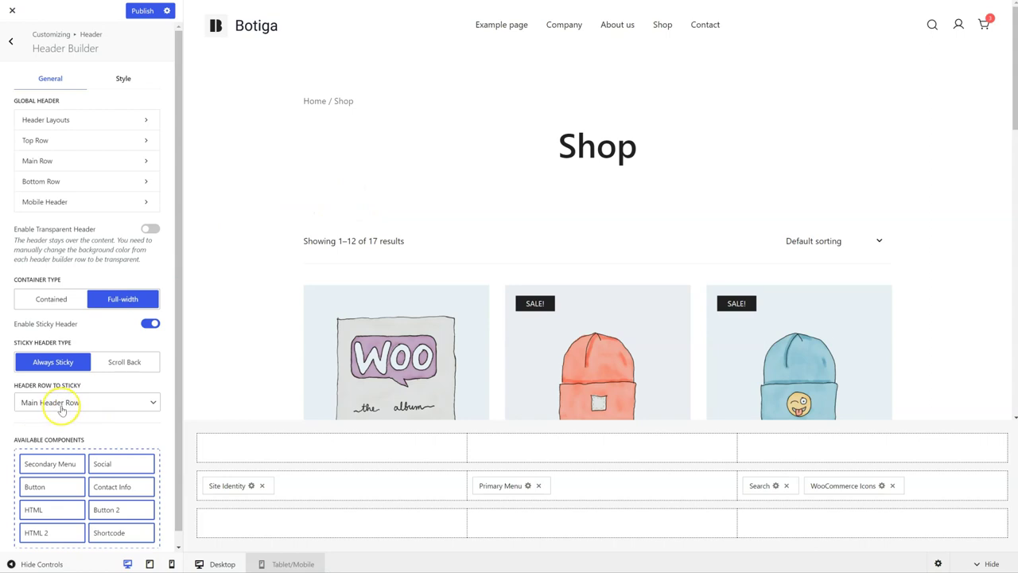
scroll(71, 400, down, 1)
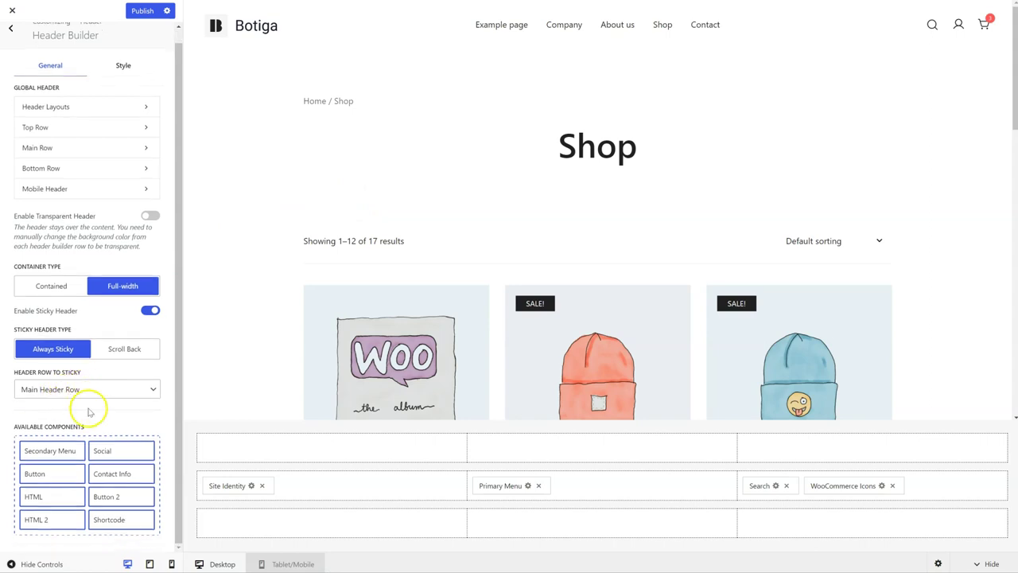
scroll(111, 430, up, 1)
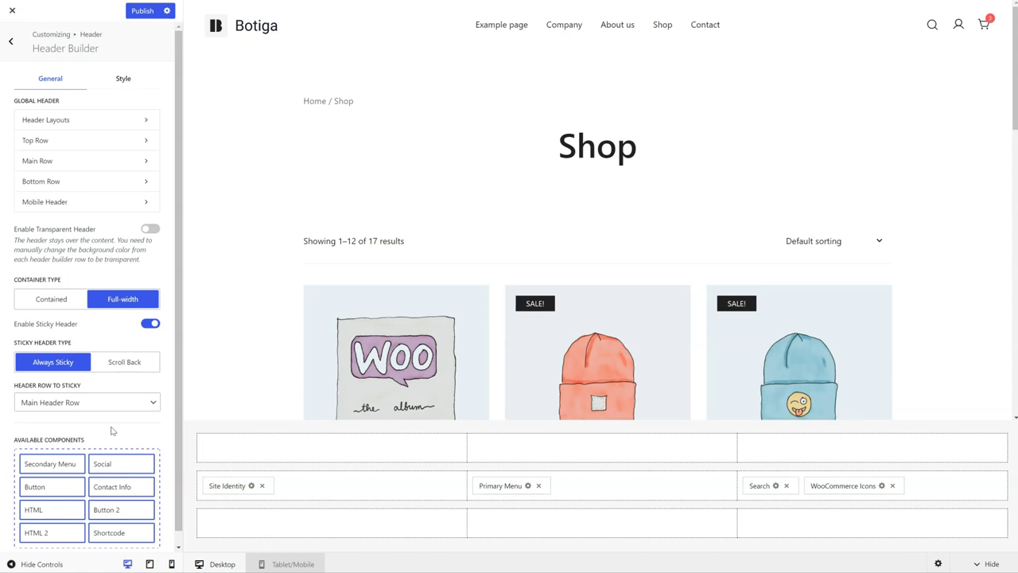
Show the Header Builder's Style settings for background colour, background image and padding.
click(124, 78)
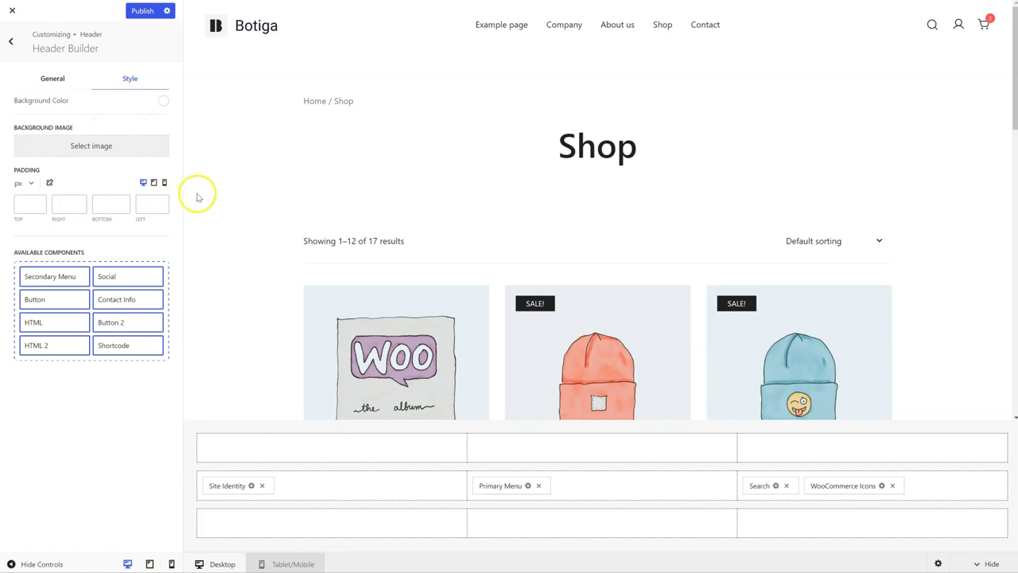
click(6, 48)
click(71, 97)
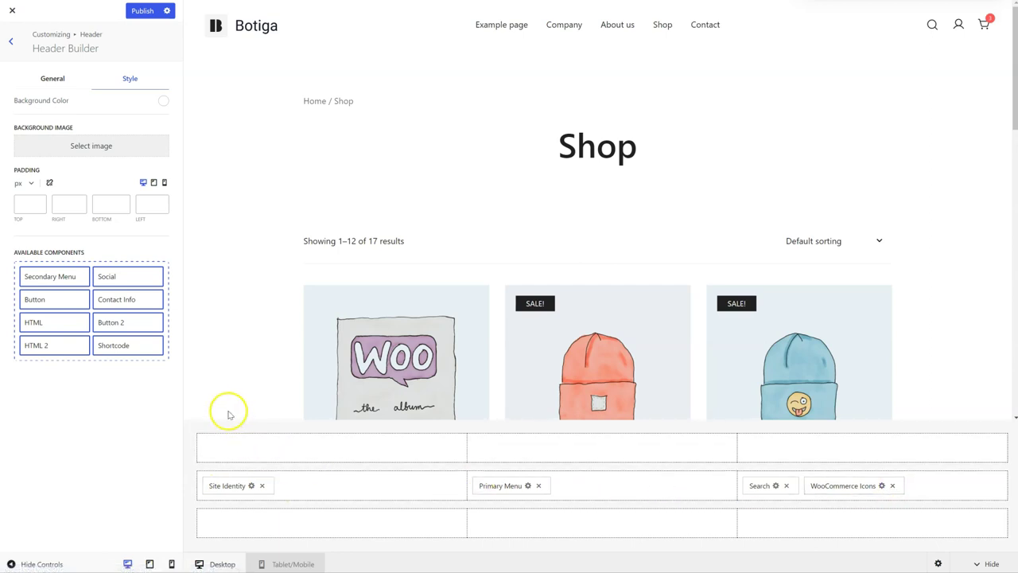
Drag Contact Info into the top header row and replace its e-mail address with a new one.
drag(129, 299, 277, 454)
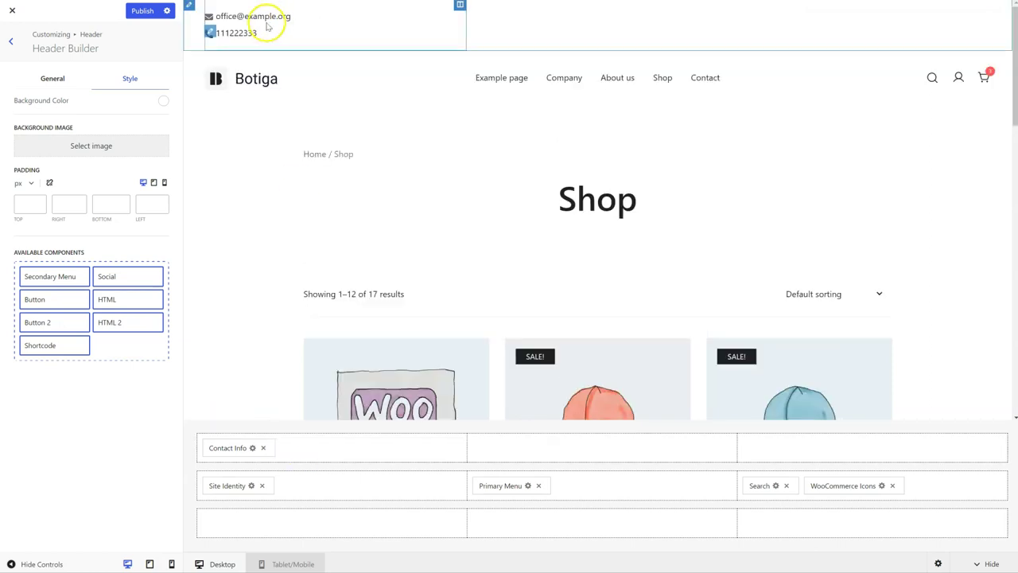
click(252, 447)
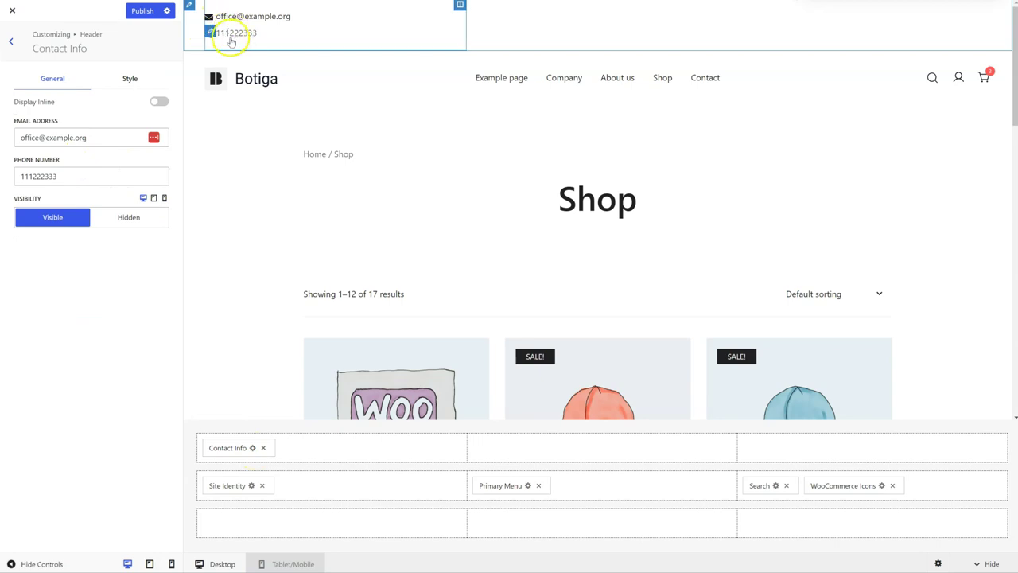
triple_click(42, 138)
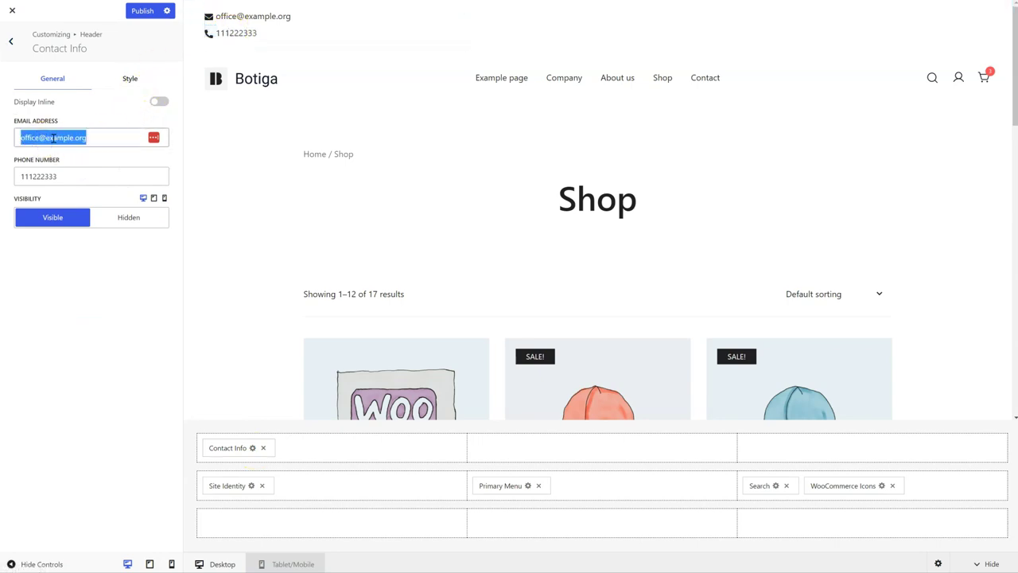
text(office@sc)
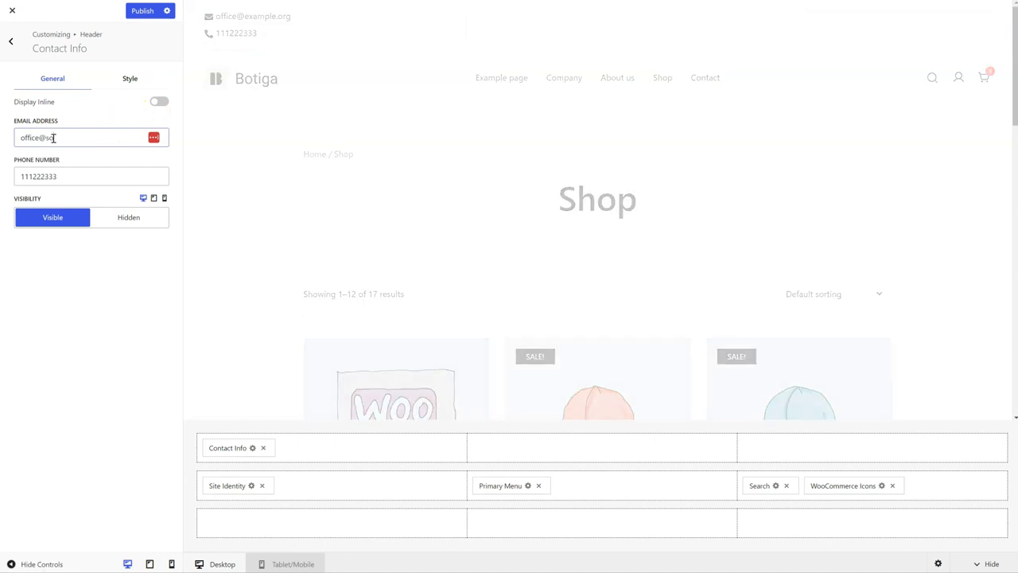
click(84, 170)
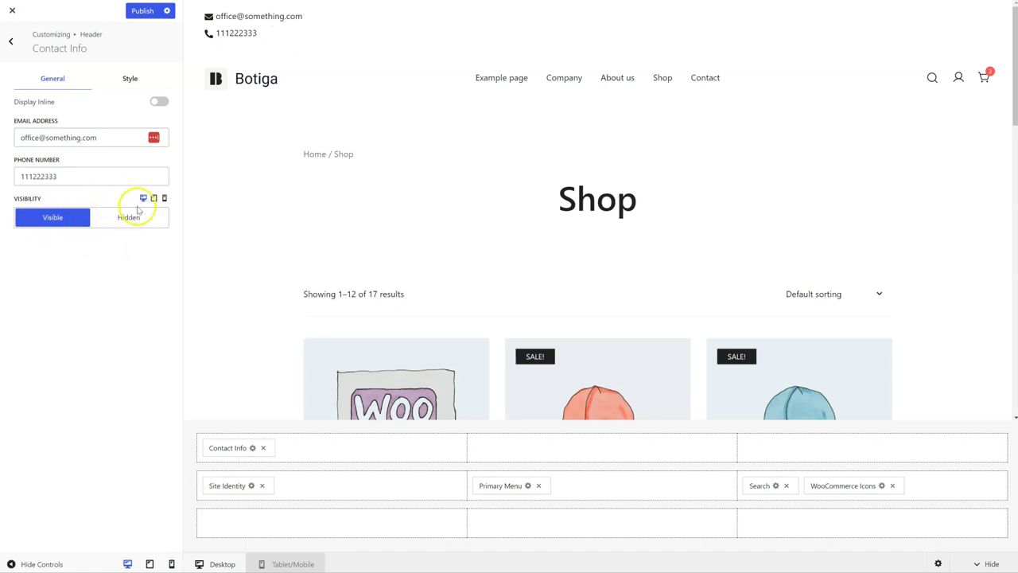
Hide Contact Info on tablet and mobile, and switch on Display Inline for desktop.
click(154, 197)
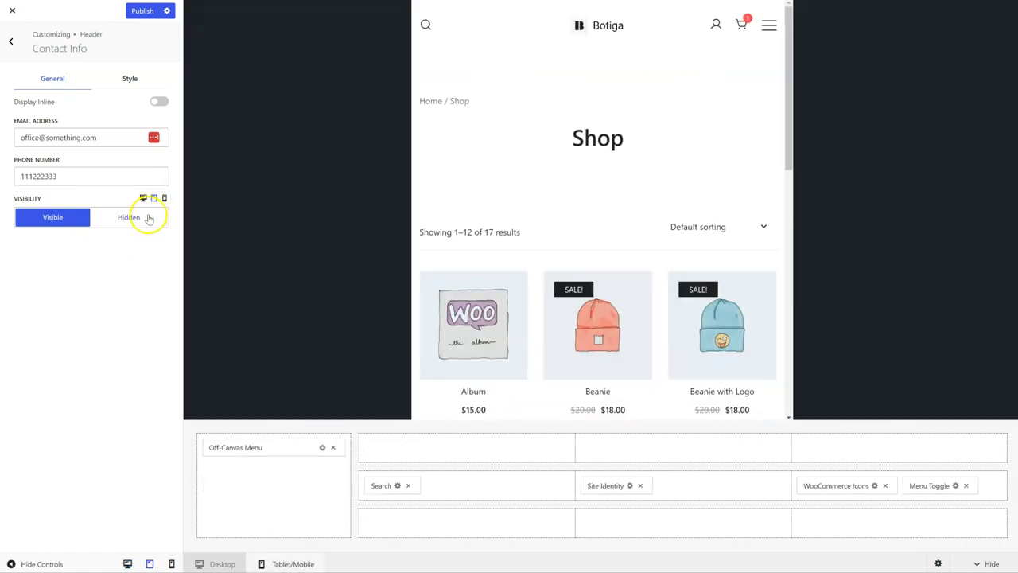
click(130, 218)
click(164, 199)
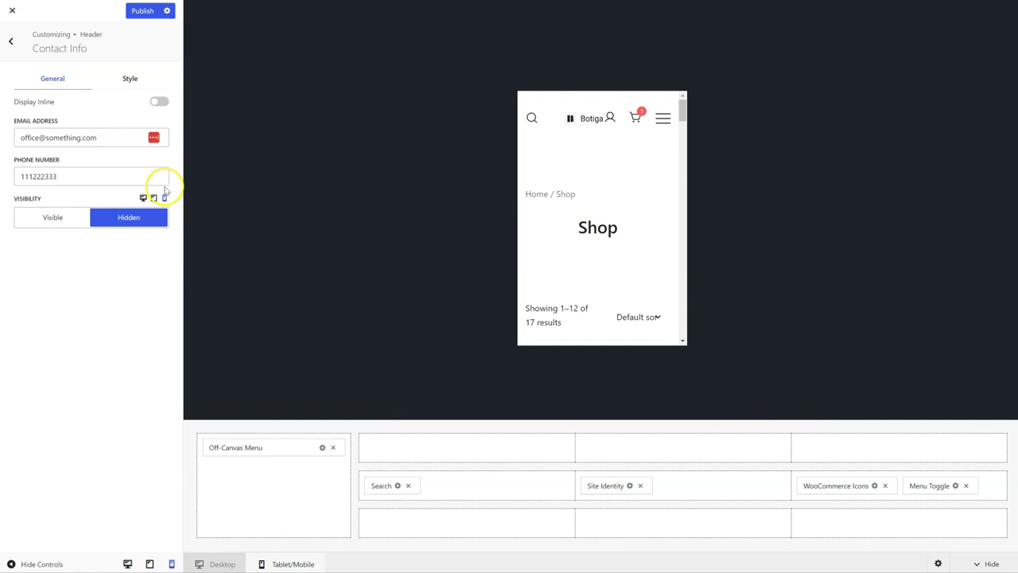
click(143, 197)
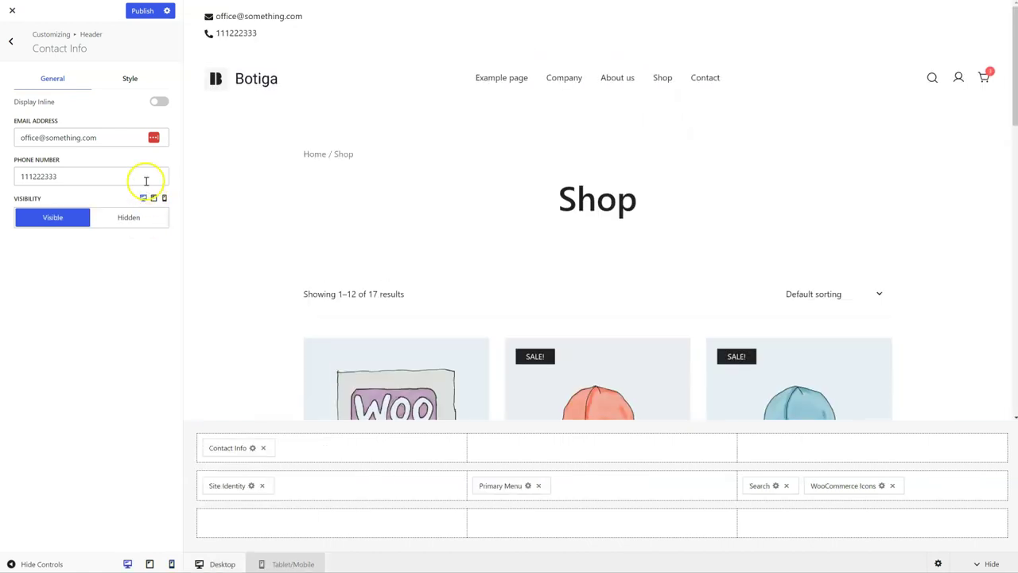
click(158, 103)
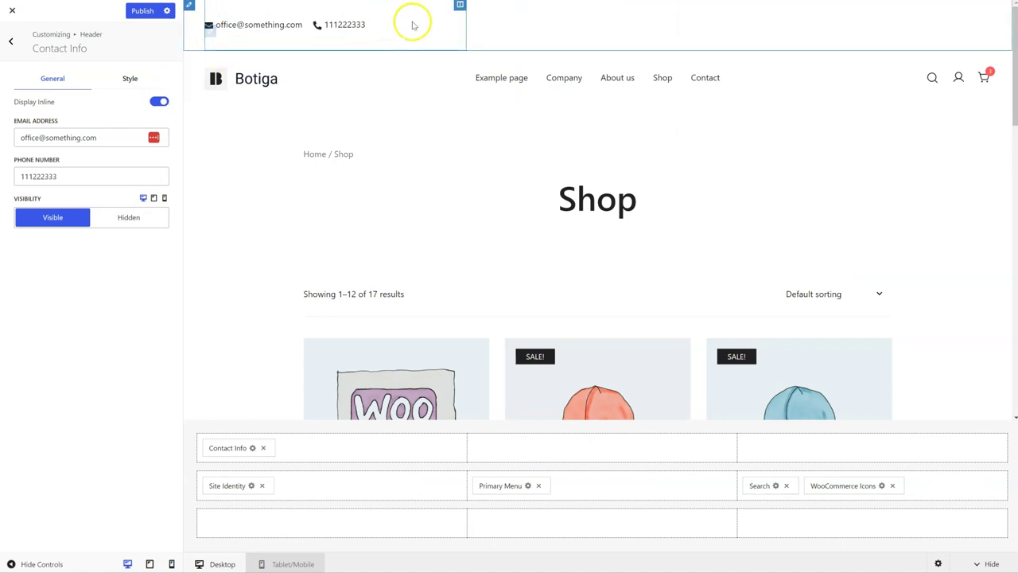
click(131, 80)
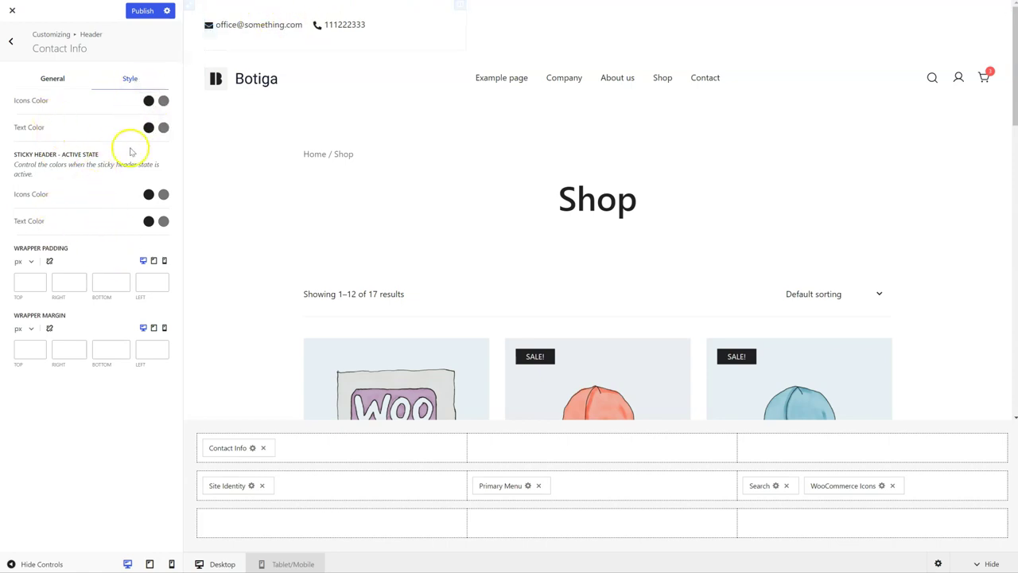
Set the Contact Info Icons Color to red #C72626.
click(147, 102)
click(120, 133)
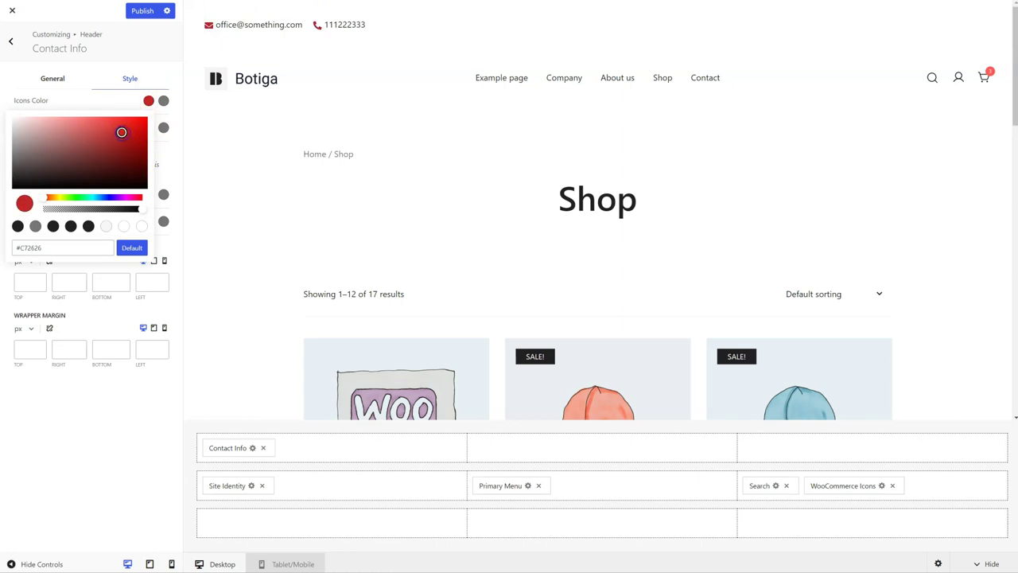
click(114, 104)
Set the Contact Info Text Color to blue #1E4BEC.
click(148, 127)
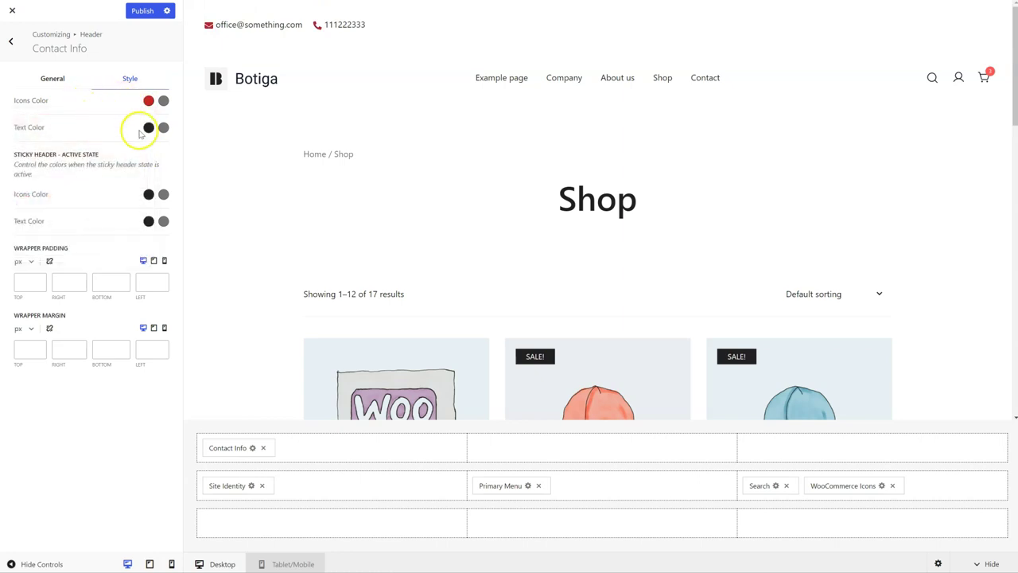
click(105, 223)
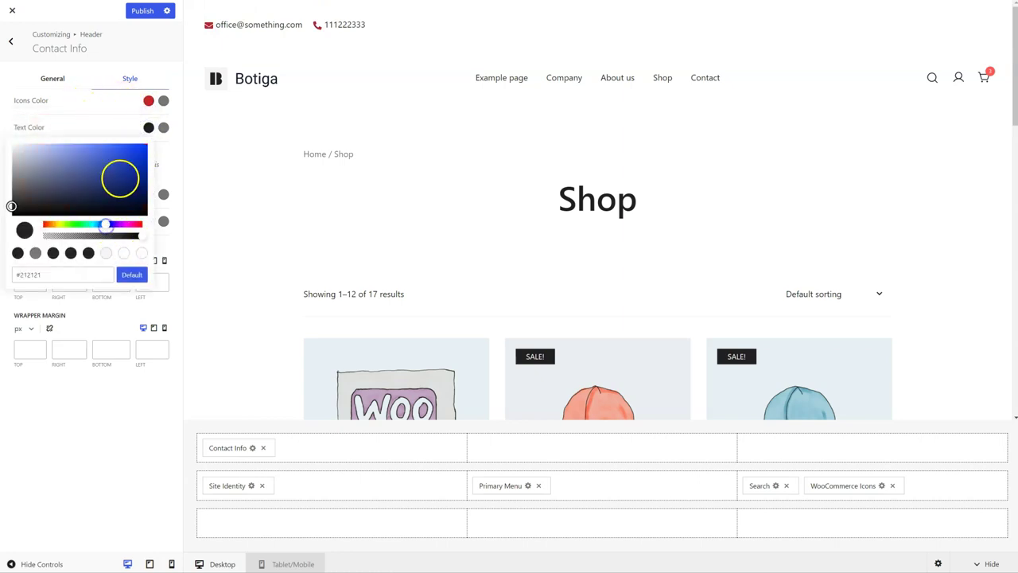
drag(118, 175, 129, 149)
click(104, 120)
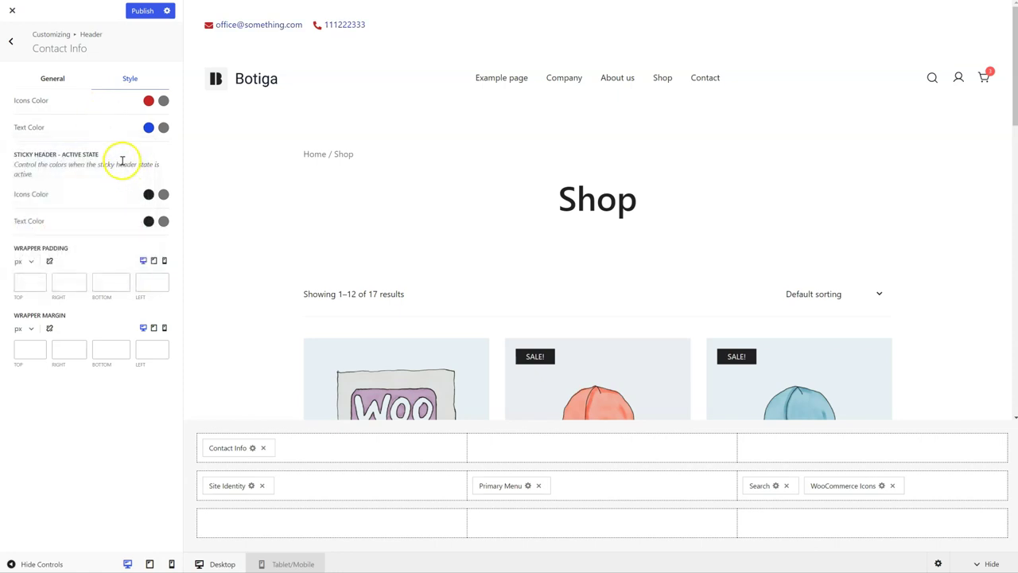
scroll(264, 152, down, 3)
scroll(268, 166, up, 3)
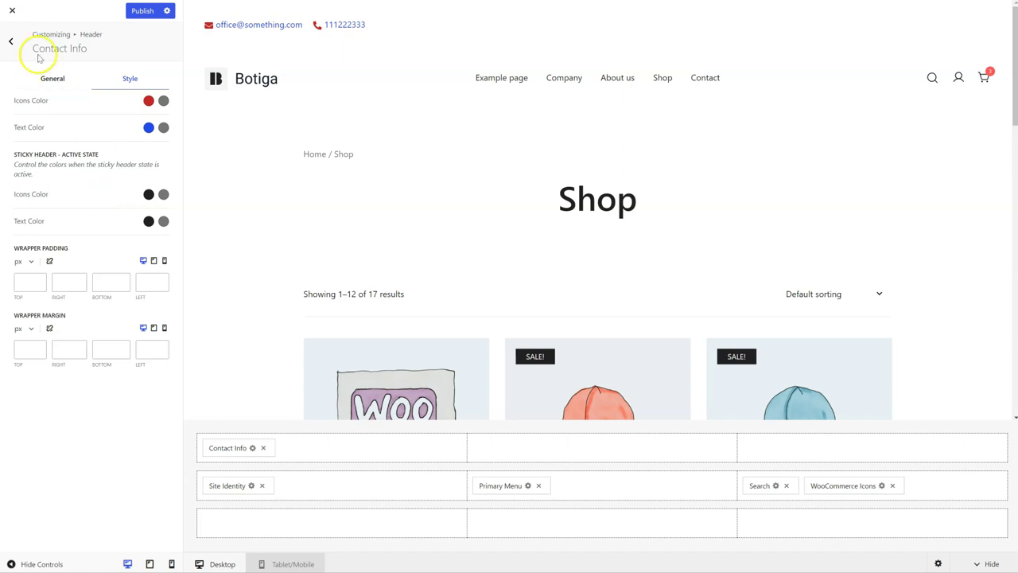
Open the Site Identity logo settings, showing site title Botiga and 140 px logo width.
click(13, 44)
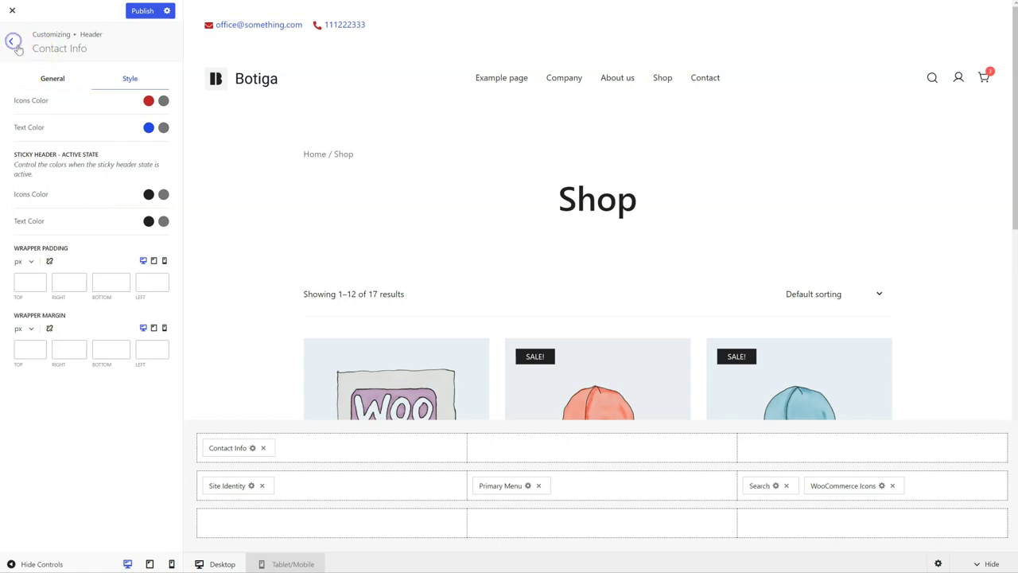
click(251, 485)
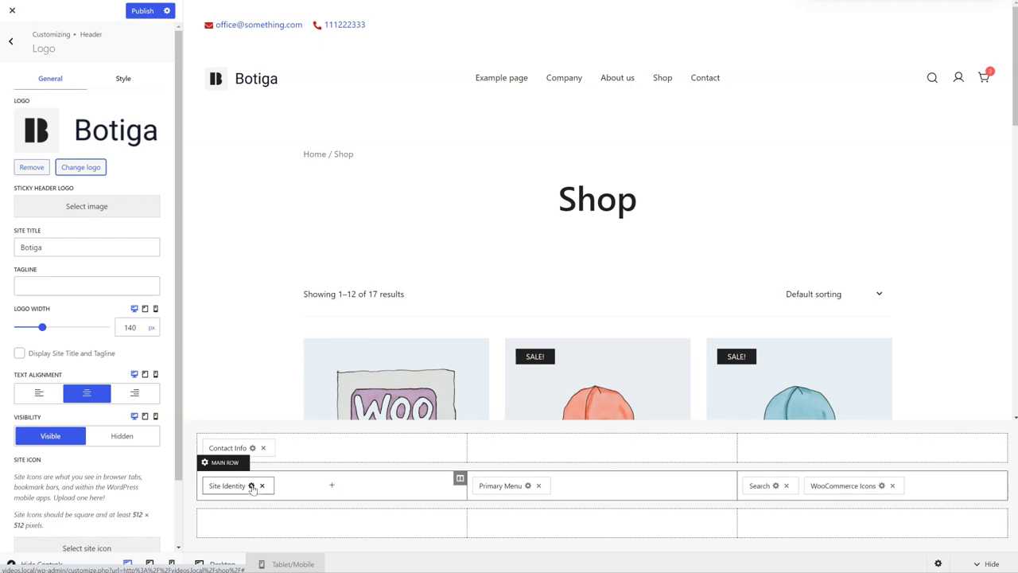
scroll(86, 238, down, 2)
scroll(97, 246, up, 2)
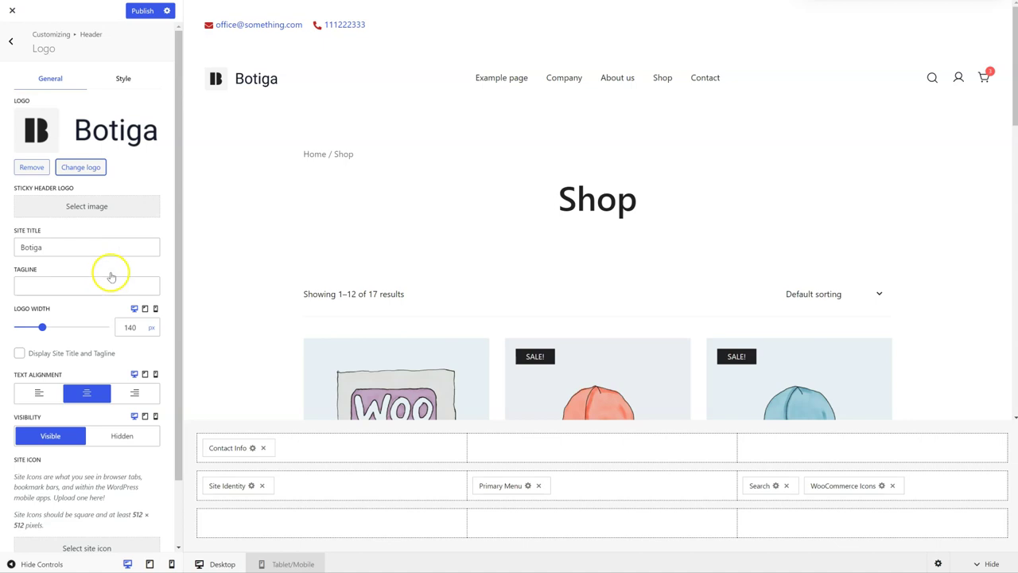
Review the Primary Menu's Style colour and spacing options, ending on its General settings.
click(527, 485)
click(528, 487)
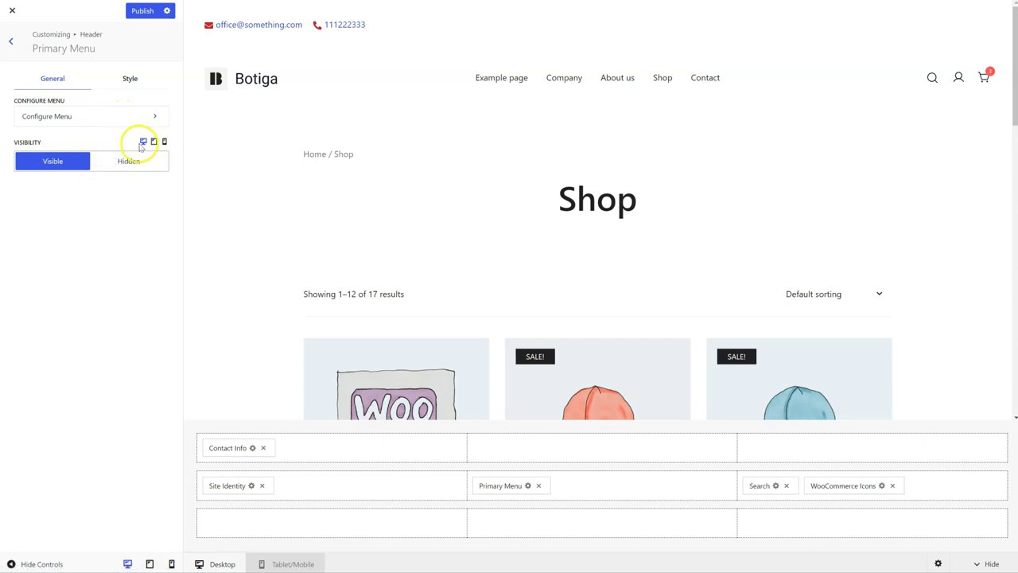
click(135, 79)
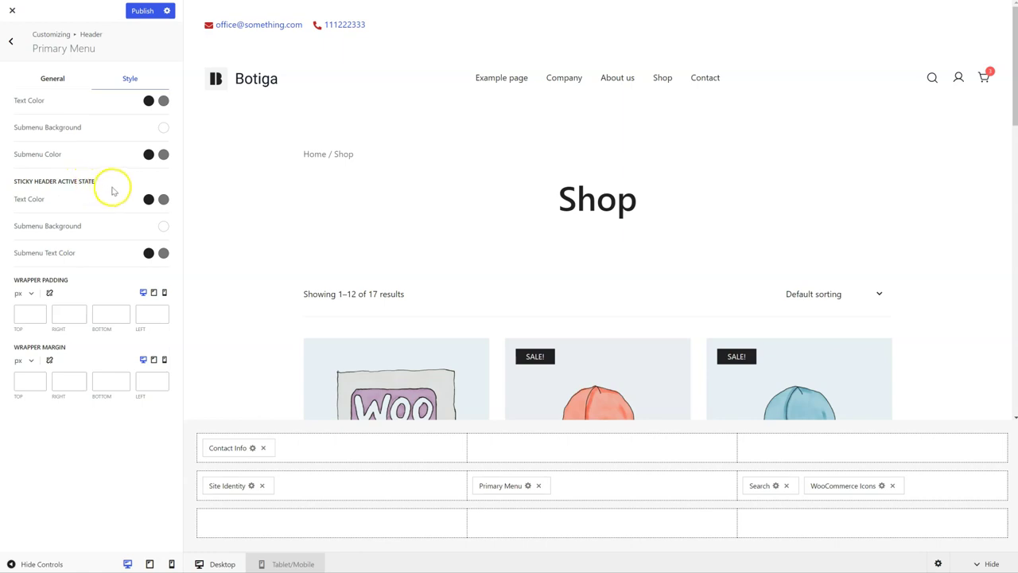
click(56, 79)
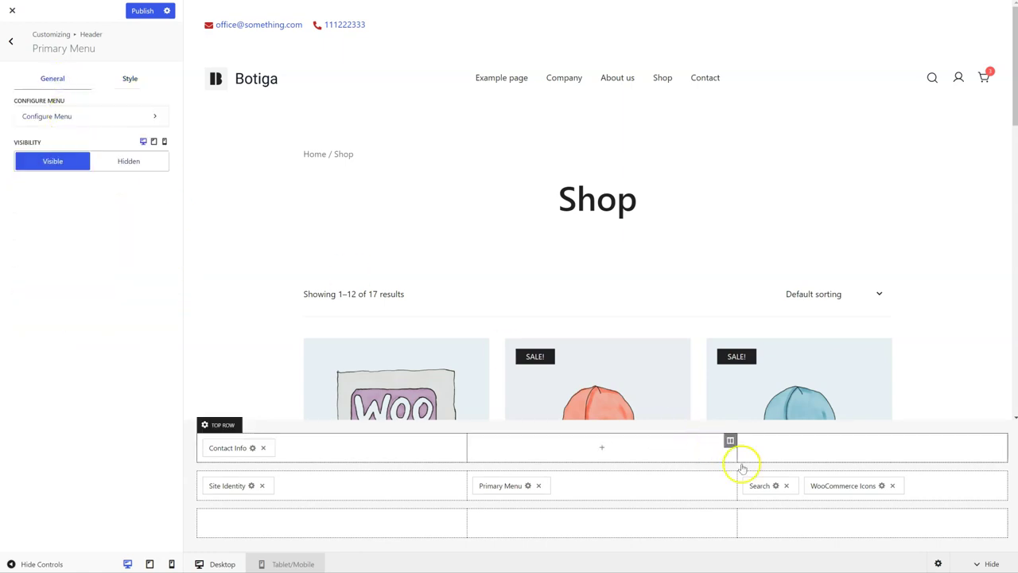
Set the Search Icon to the custom (+) option with no image selected.
click(775, 486)
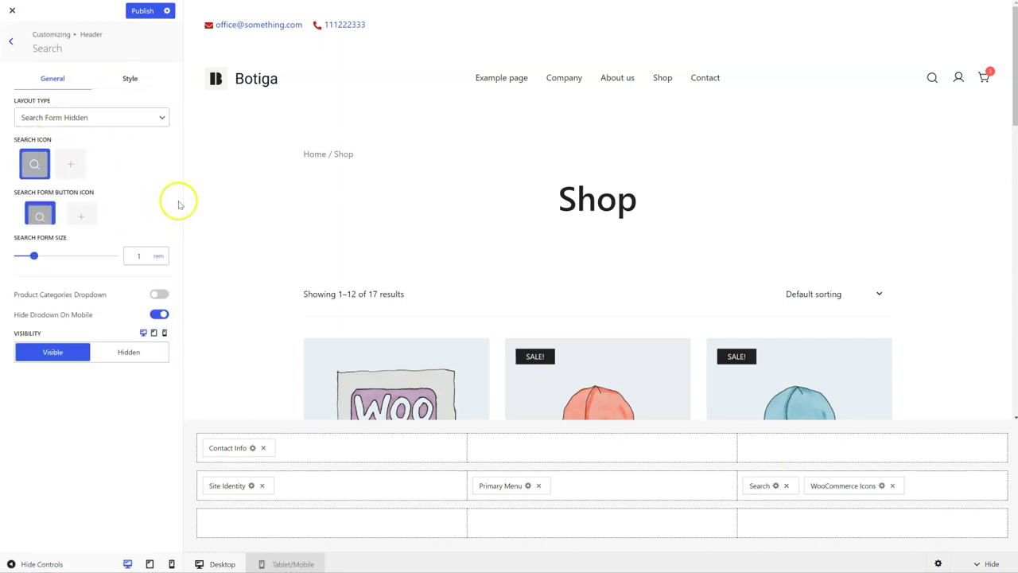
click(71, 164)
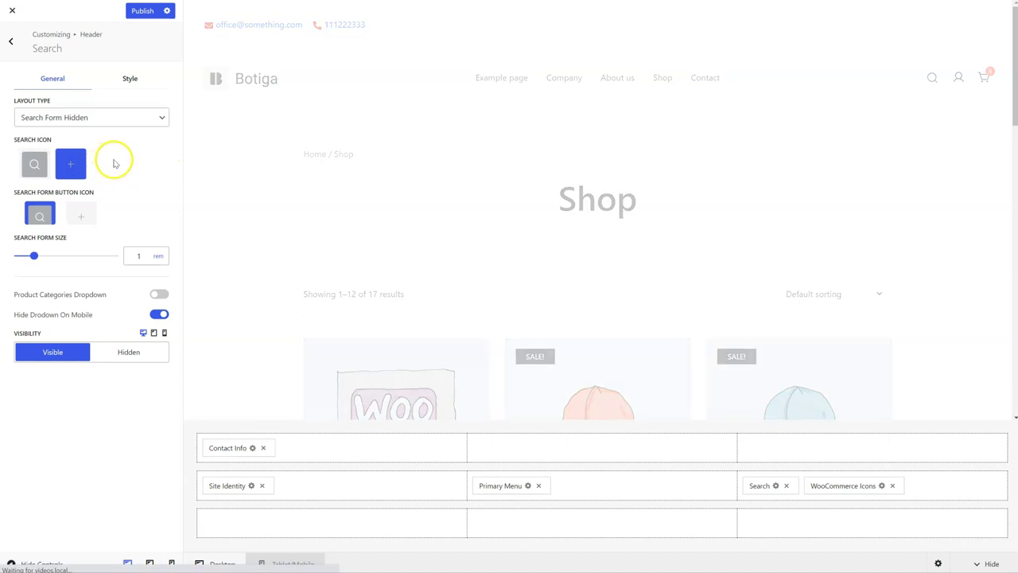
click(105, 200)
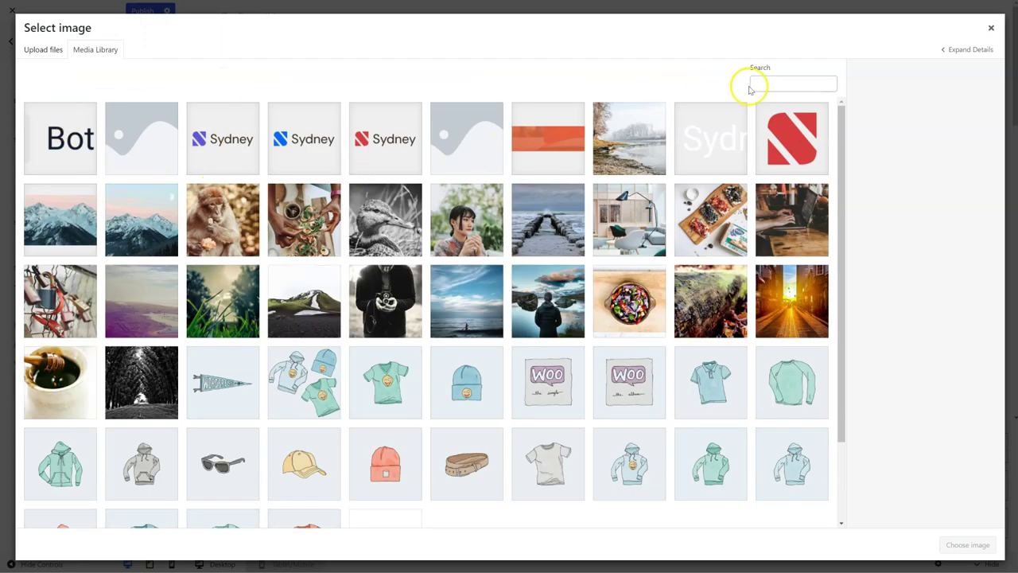
click(991, 28)
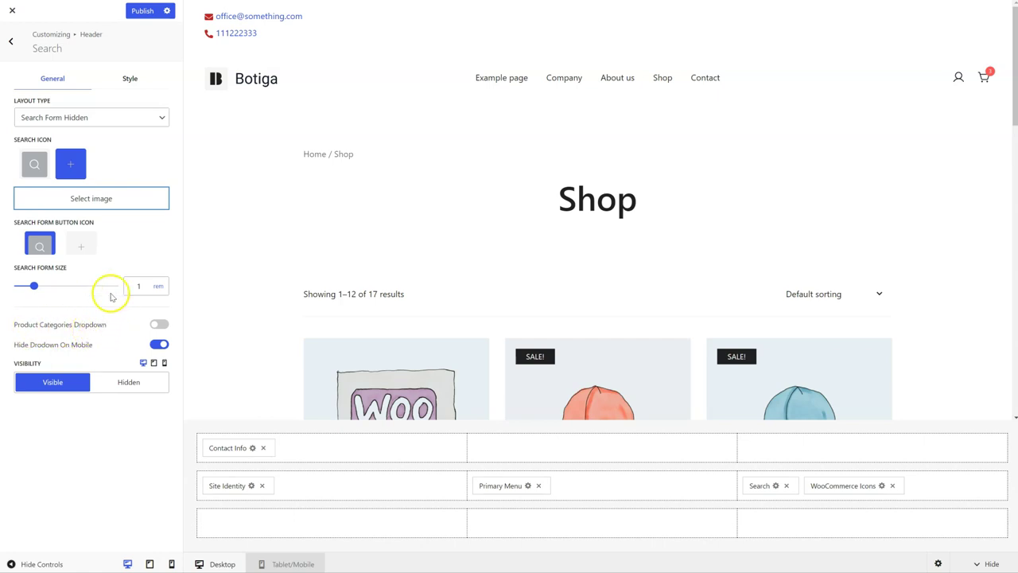
click(123, 78)
scroll(125, 239, down, 3)
scroll(111, 279, up, 3)
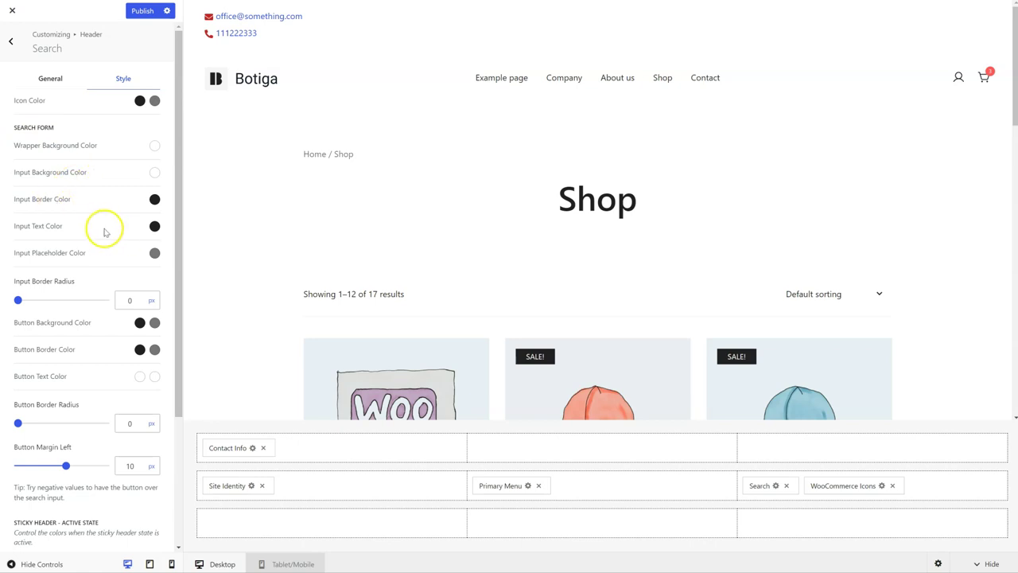
scroll(91, 222, down, 2)
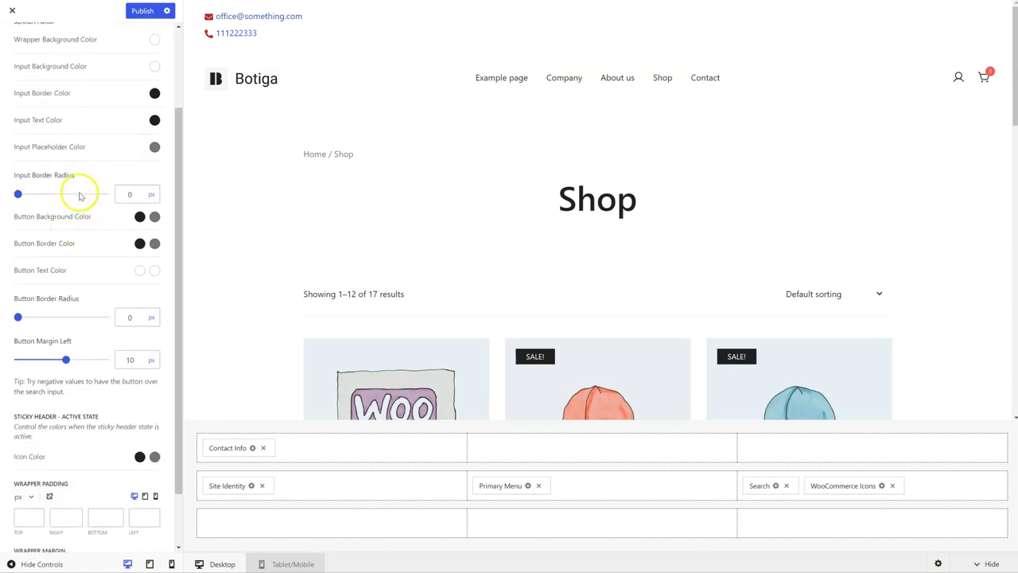
scroll(102, 216, down, 1)
scroll(102, 292, up, 3)
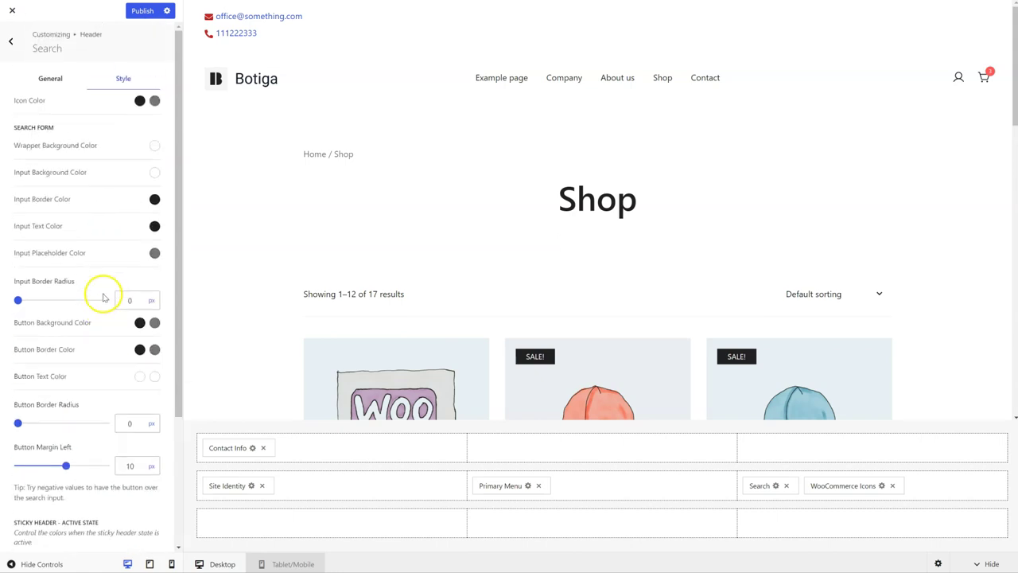
click(44, 75)
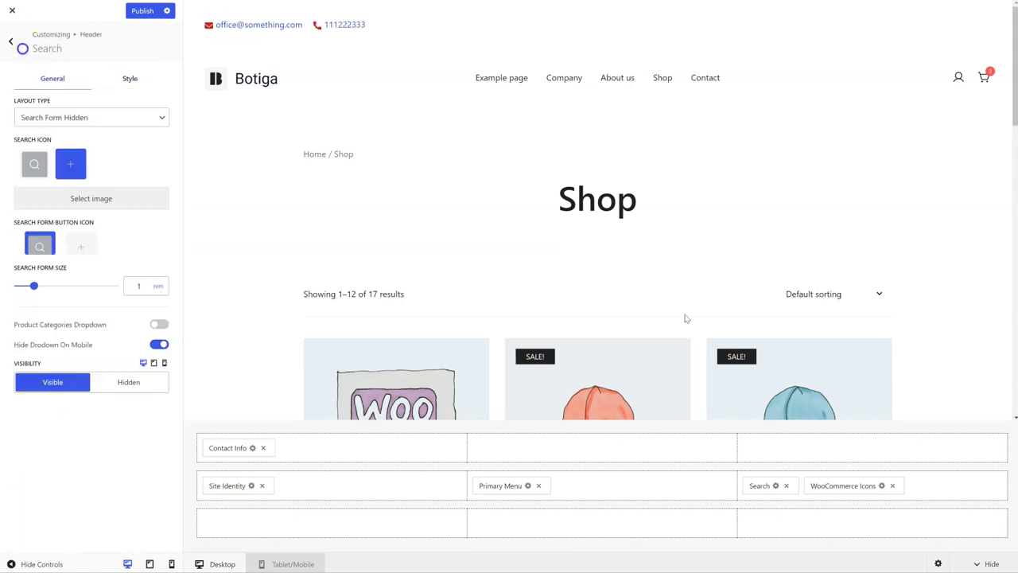
Bring up the WooCommerce Icons component settings from the header's main row.
click(881, 487)
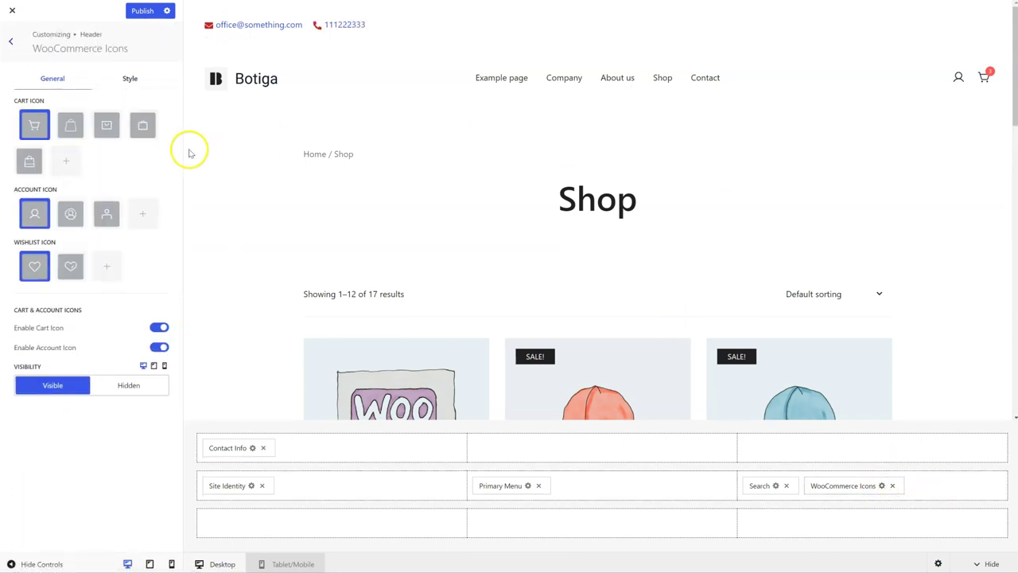
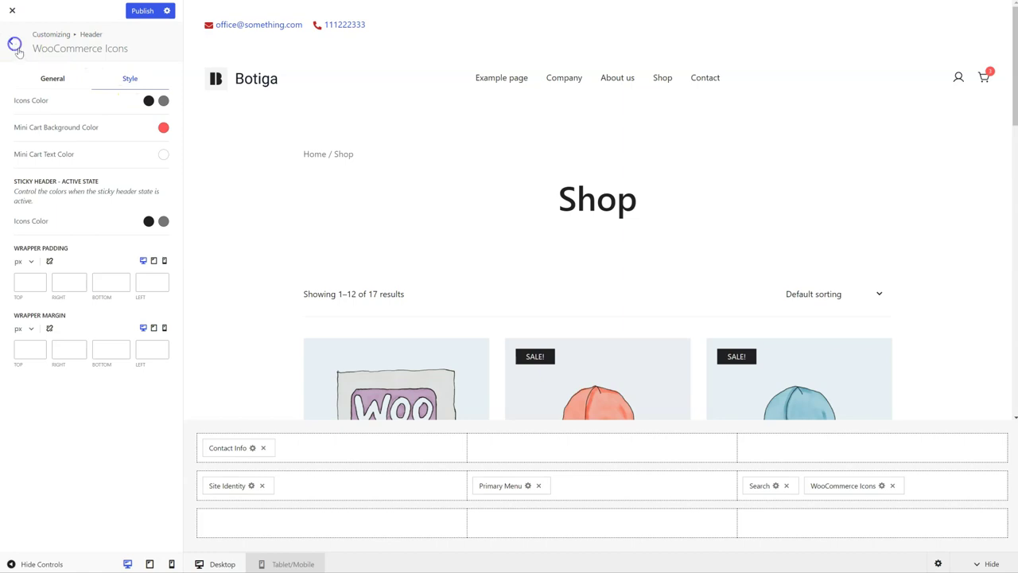
Scroll the Header Builder panel down to the Available Components list.
scroll(143, 345, down, 1)
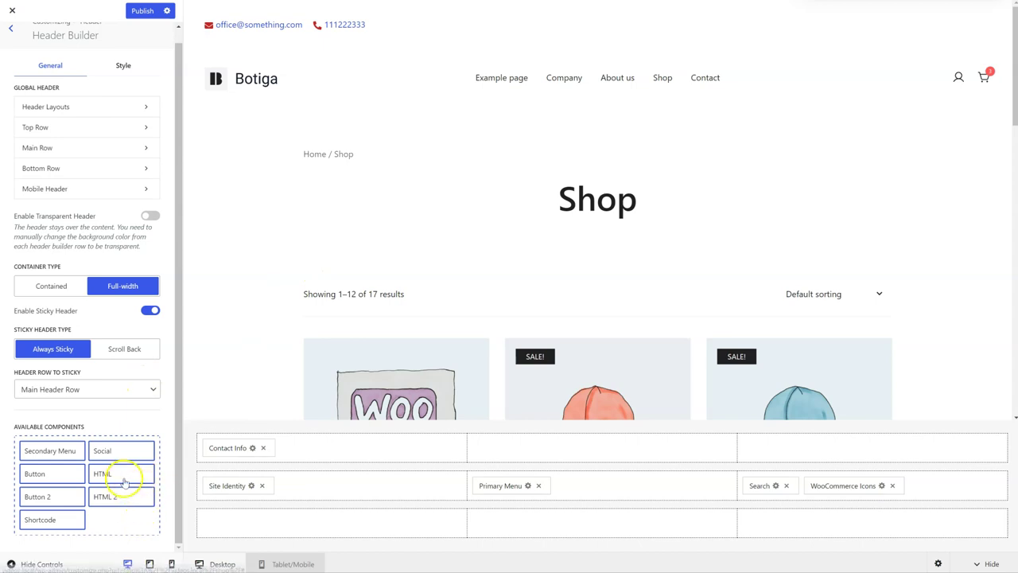
Add an HTML element to the bottom row's left cell containing <div style="color:red;">hello</div>.
drag(123, 481, 246, 526)
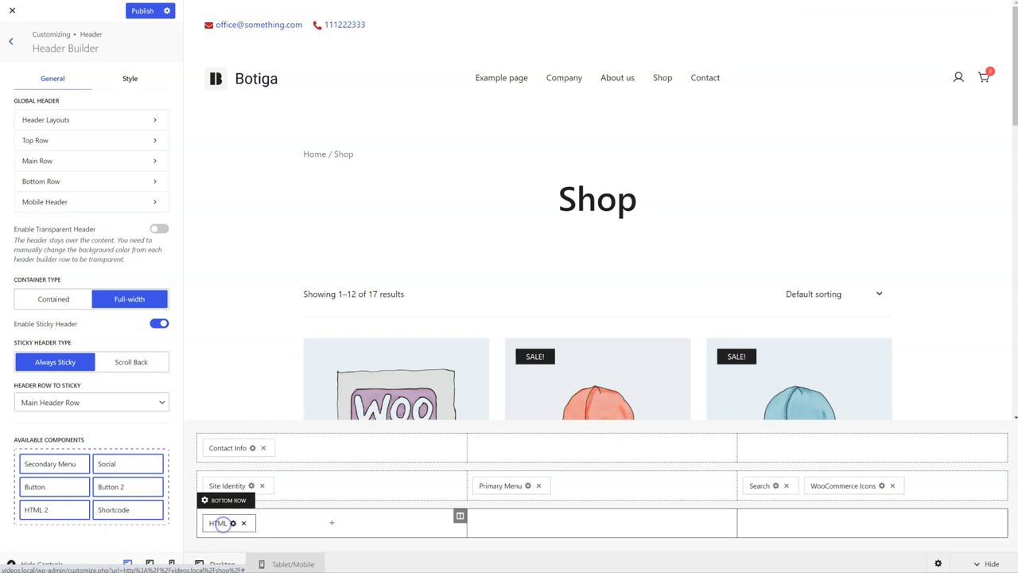
click(222, 522)
click(76, 157)
text(<div style)
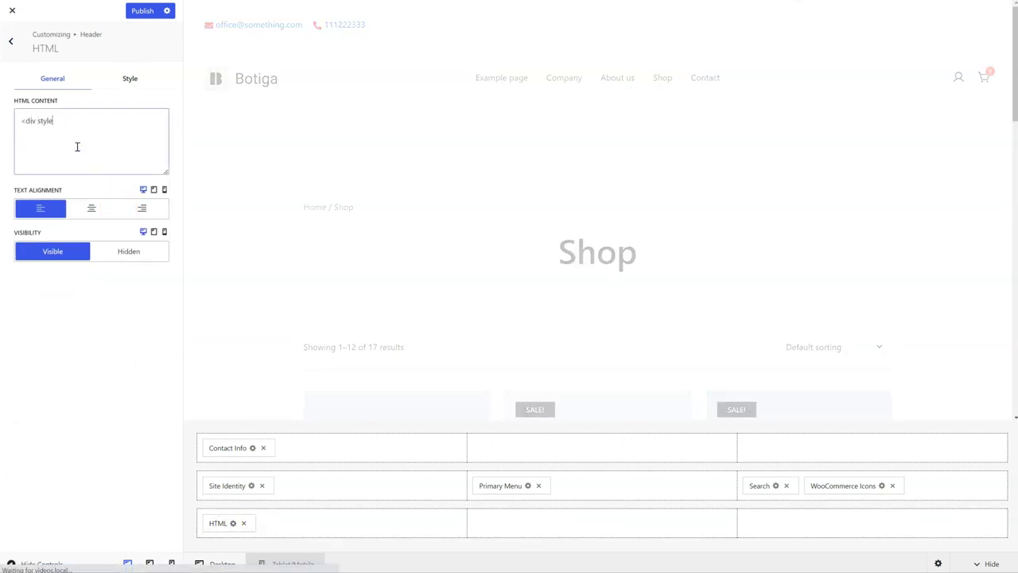
text(="color:red;">hello</div>)
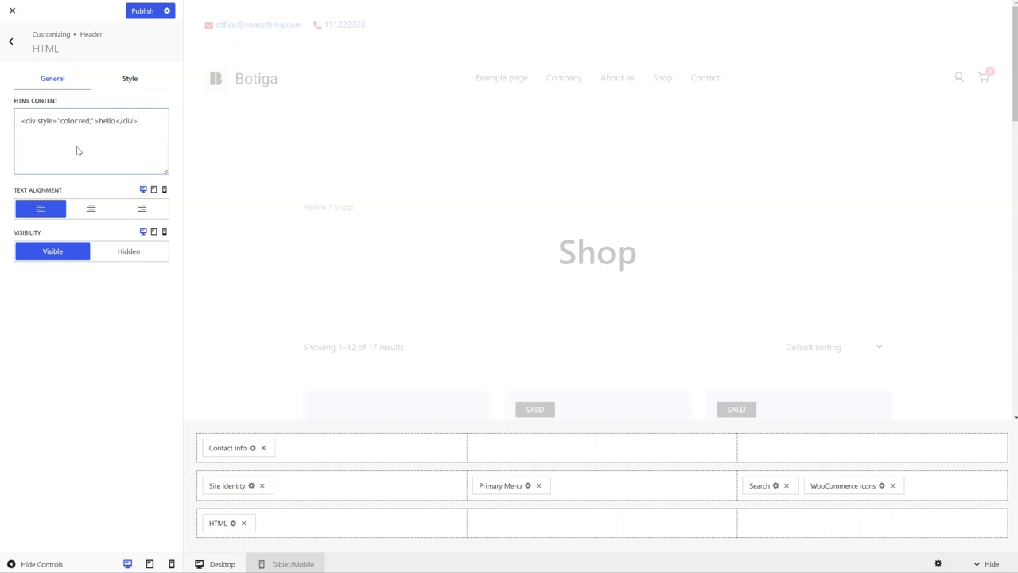
click(317, 123)
Add a Social element to the bottom row's right cell with Facebook and Twitter profile links.
click(761, 523)
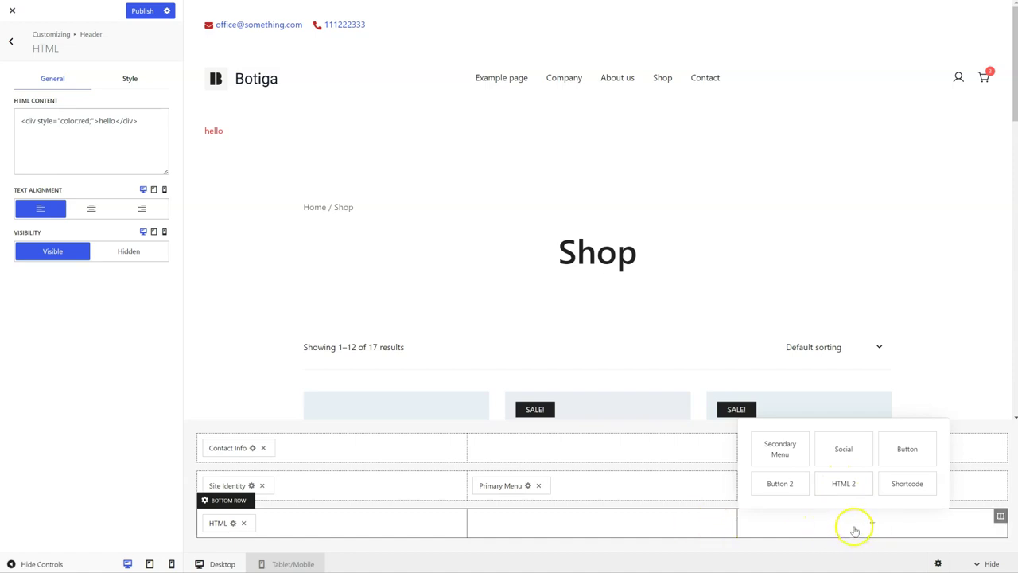
click(855, 459)
click(50, 117)
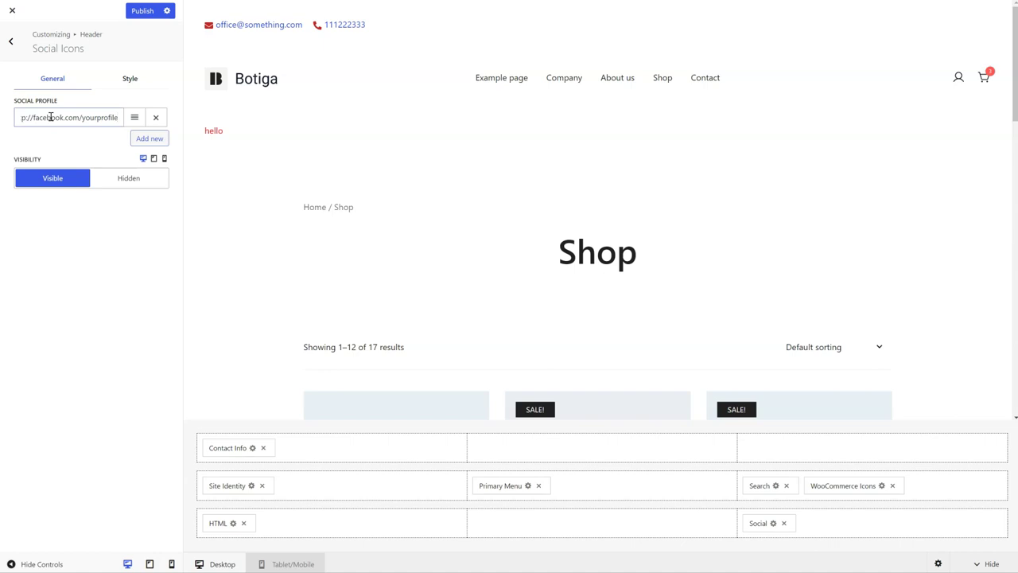
click(150, 139)
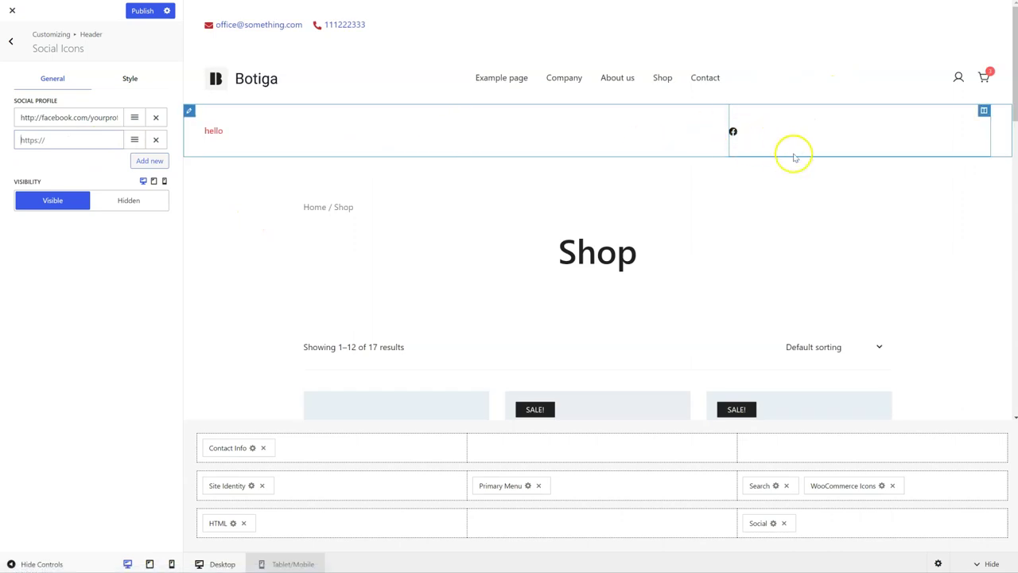
click(55, 144)
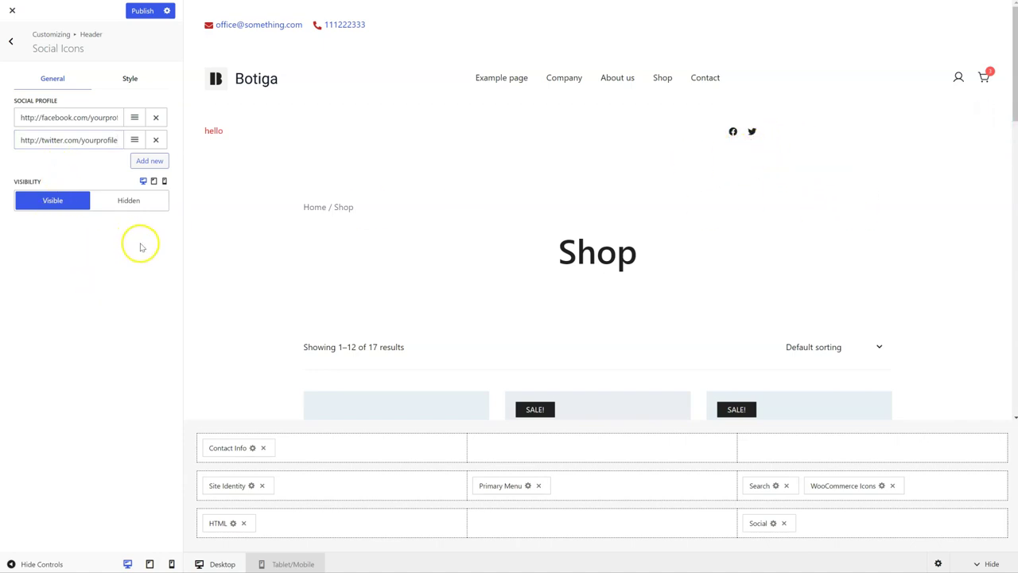
click(129, 80)
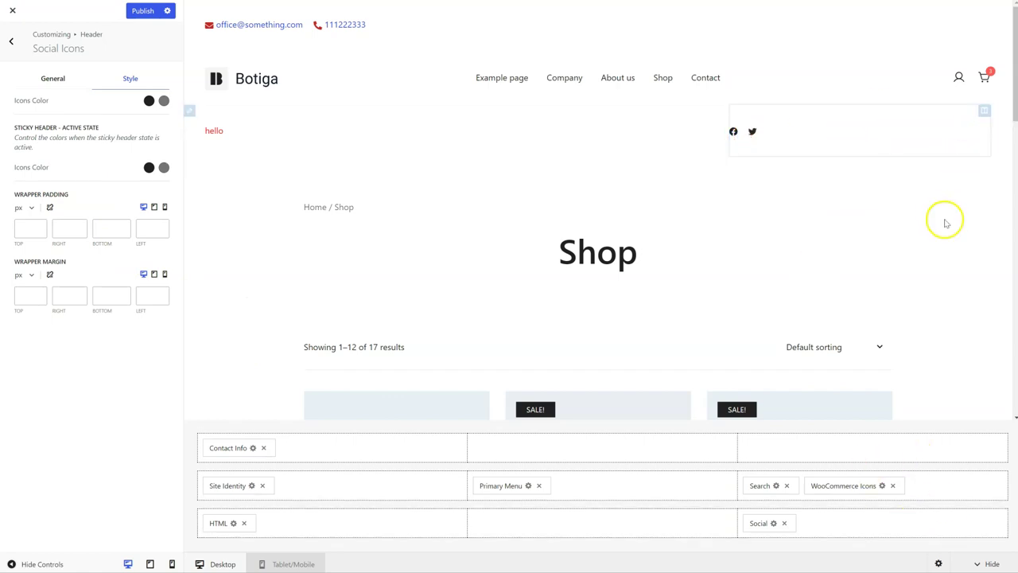
Set the bottom row Column 3 horizontal alignment to End, pushing the social icons right.
click(985, 112)
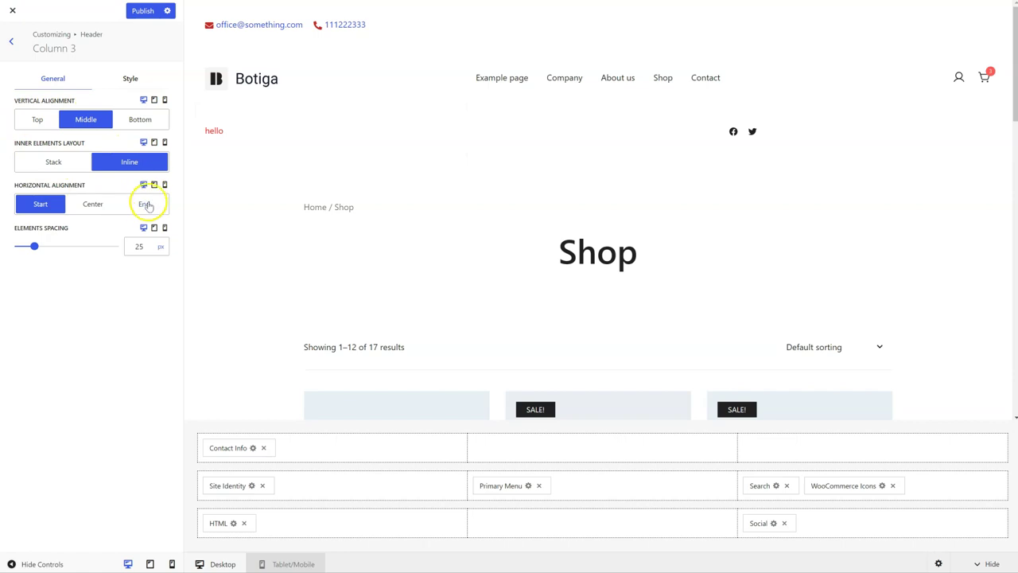
click(59, 166)
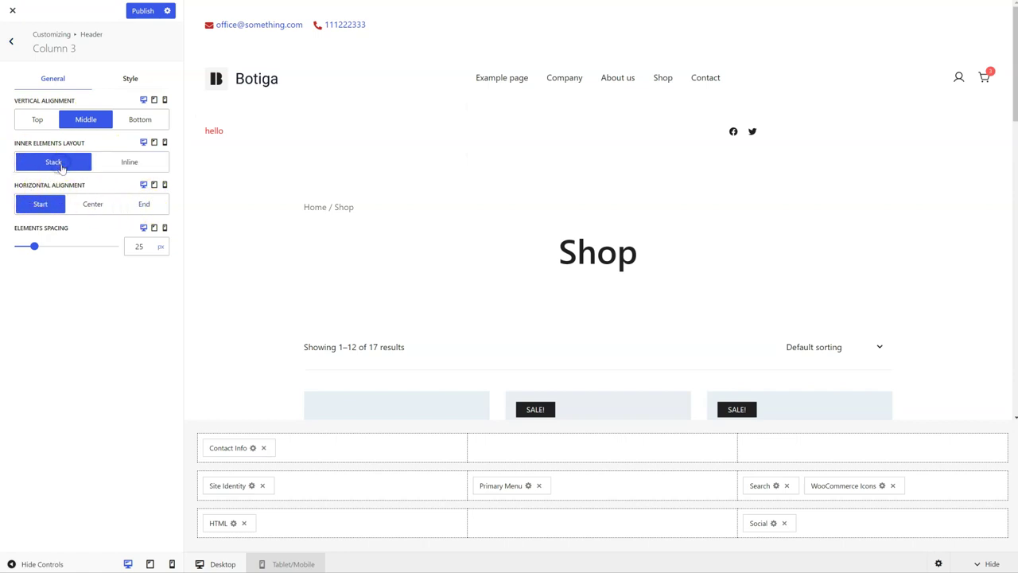
click(124, 163)
drag(766, 129, 755, 131)
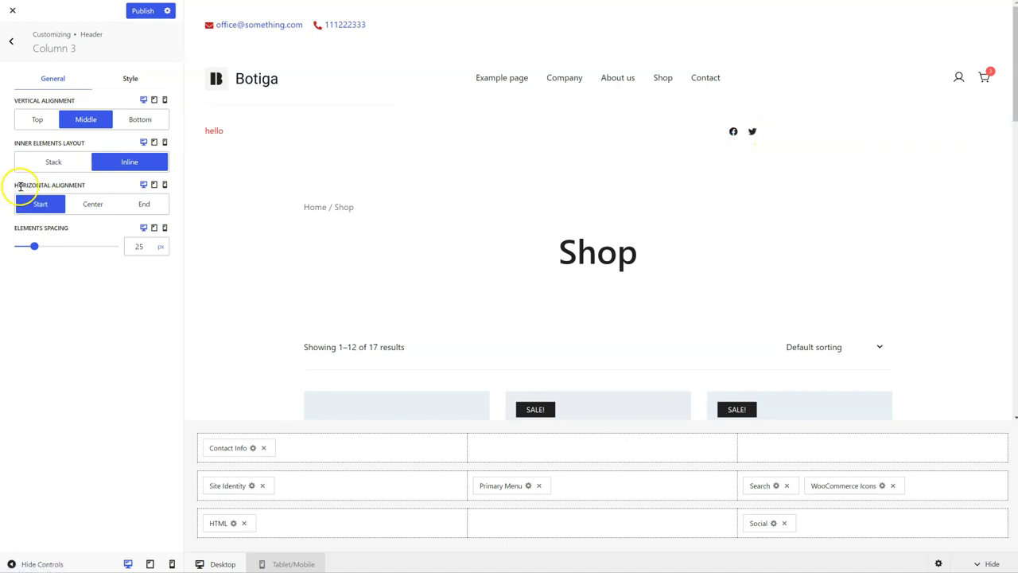
click(147, 206)
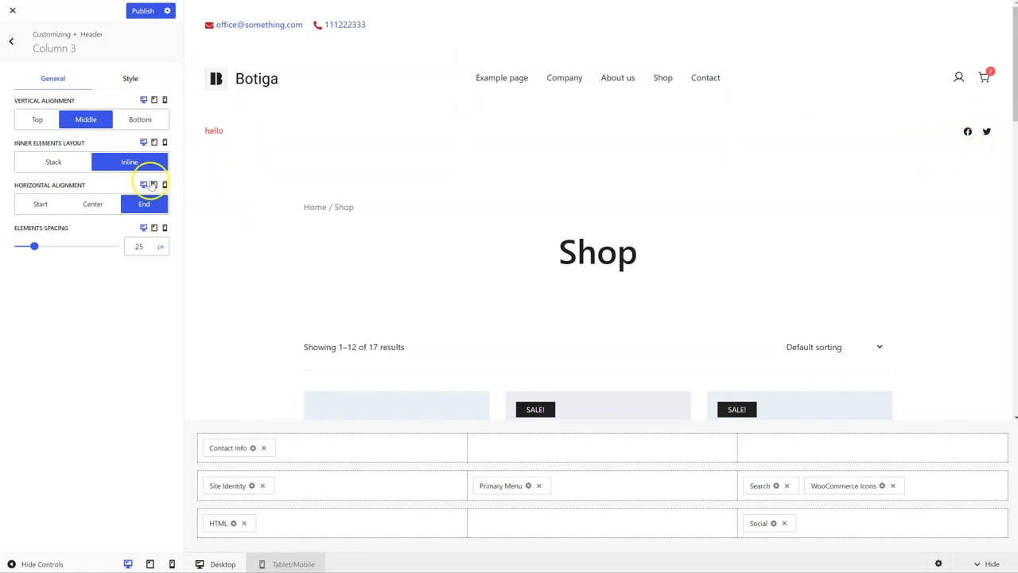
click(131, 81)
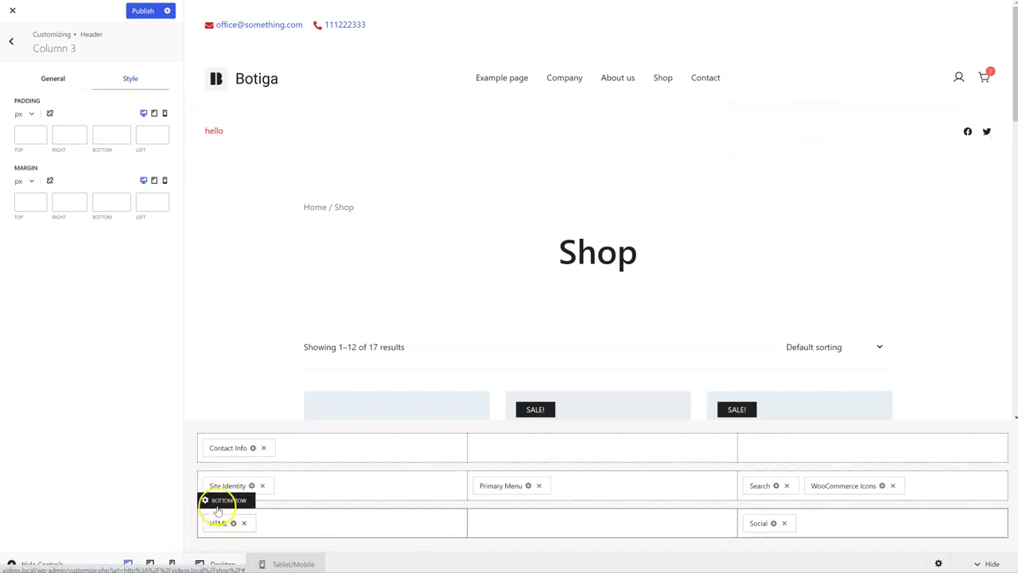
Change the Below Header Row to 2 columns, dropping the social icons.
click(214, 504)
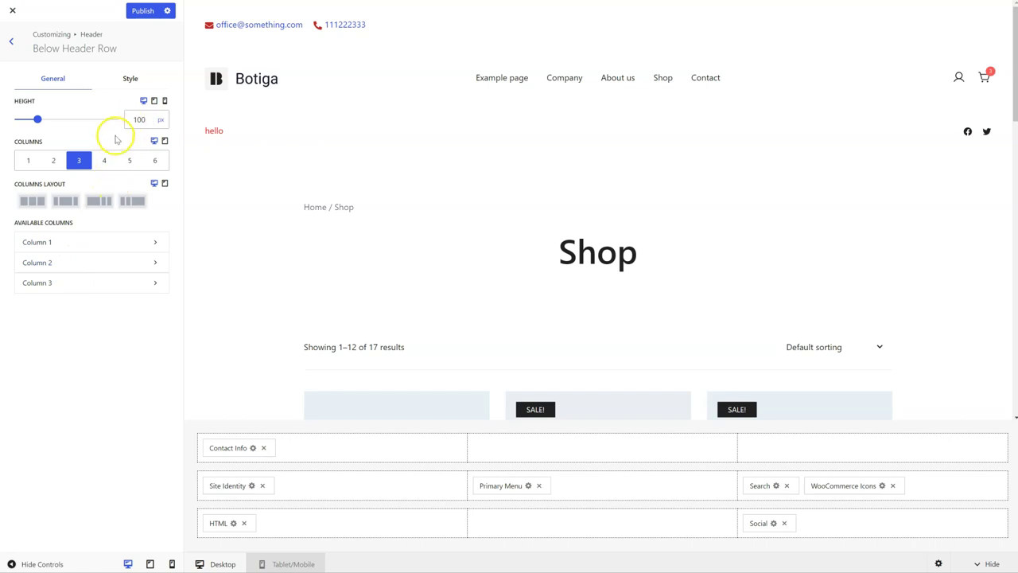
click(56, 162)
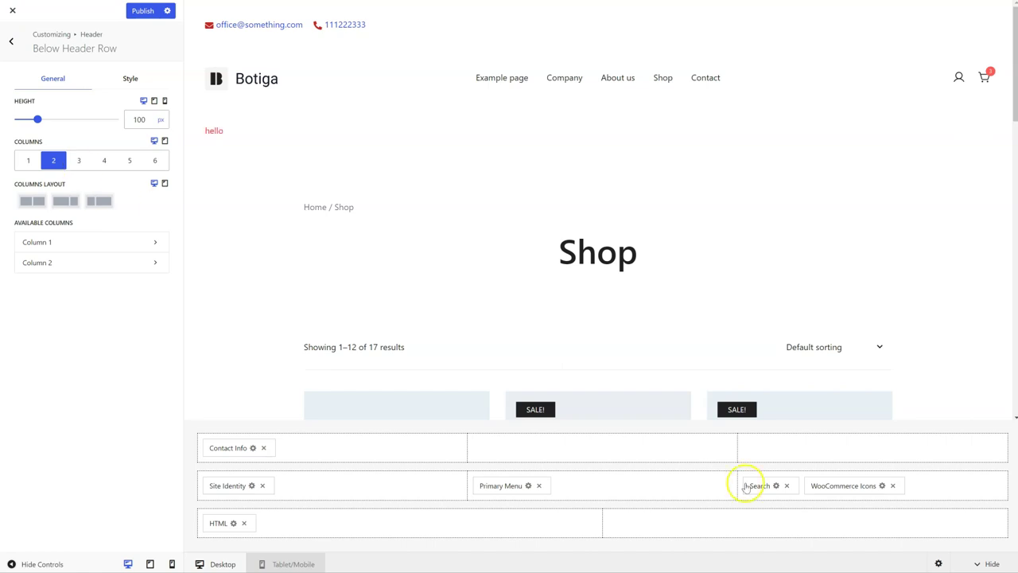
click(845, 521)
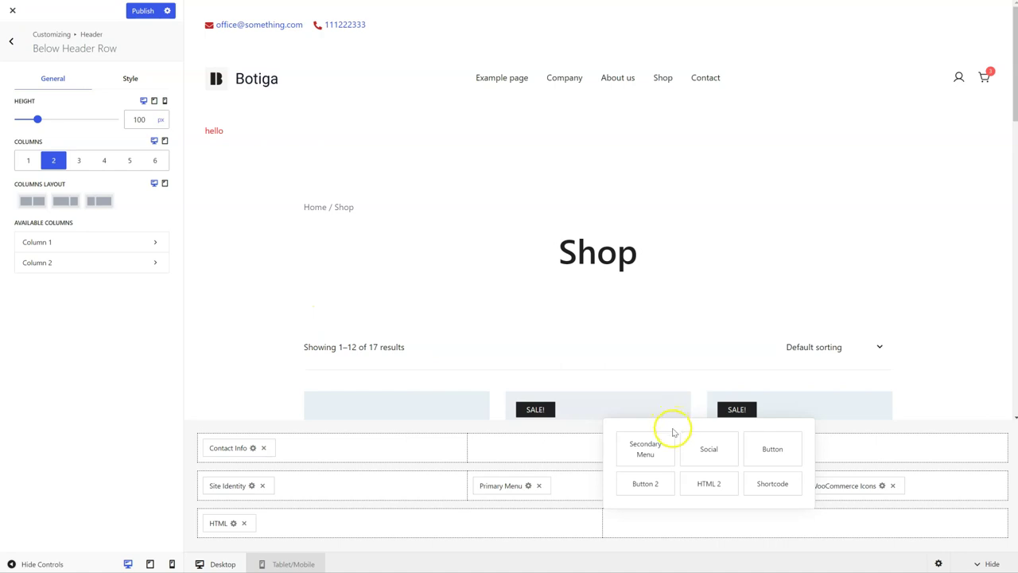
Put the Social icons in the bottom row's Column 2 with horizontal alignment set to End.
click(710, 447)
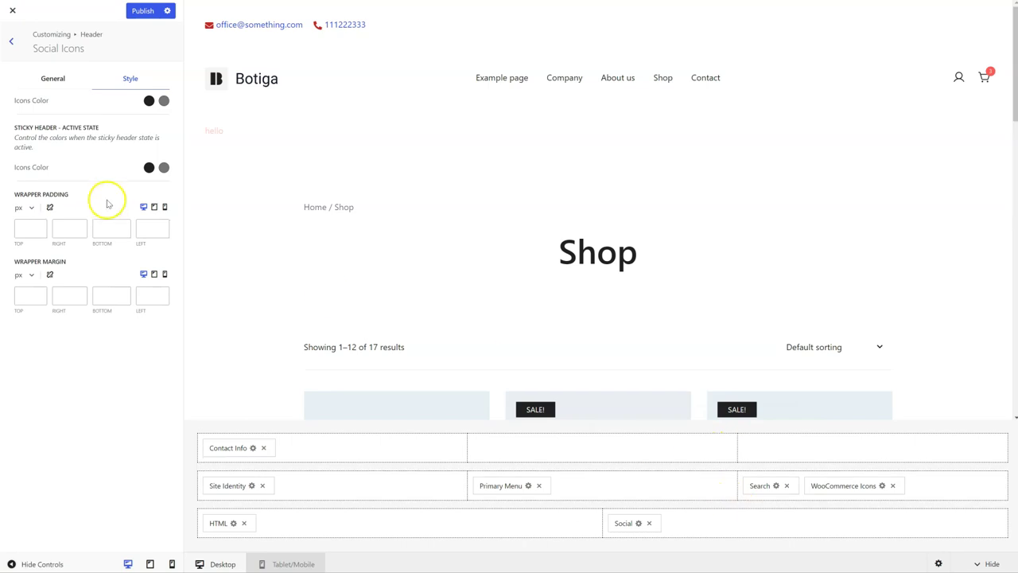
click(60, 78)
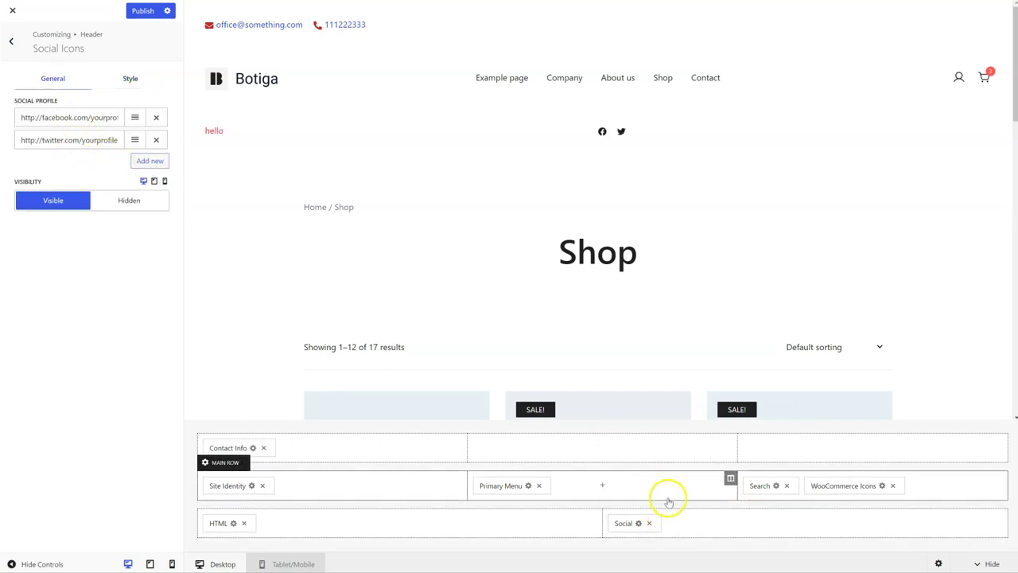
click(1001, 515)
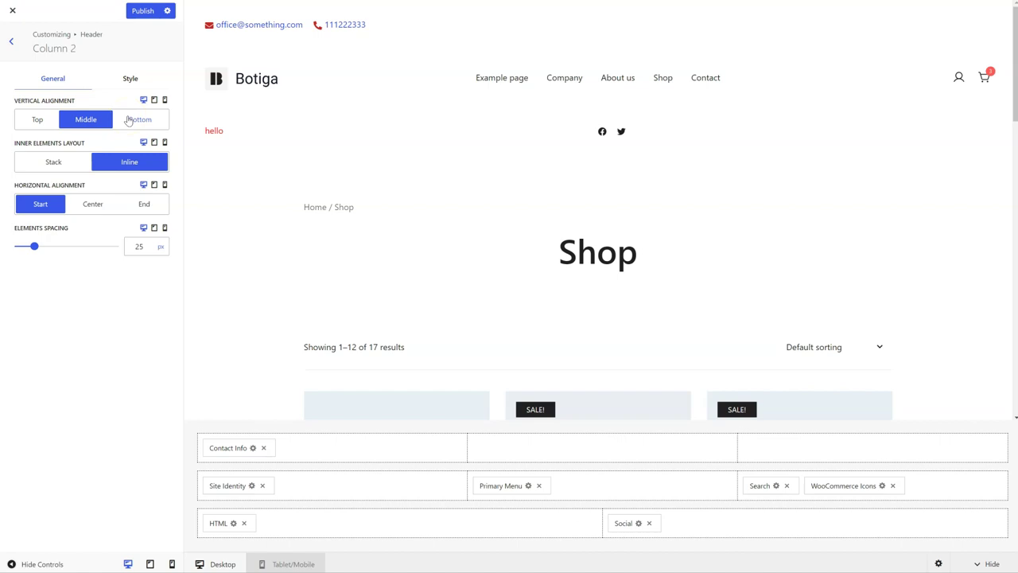
click(144, 204)
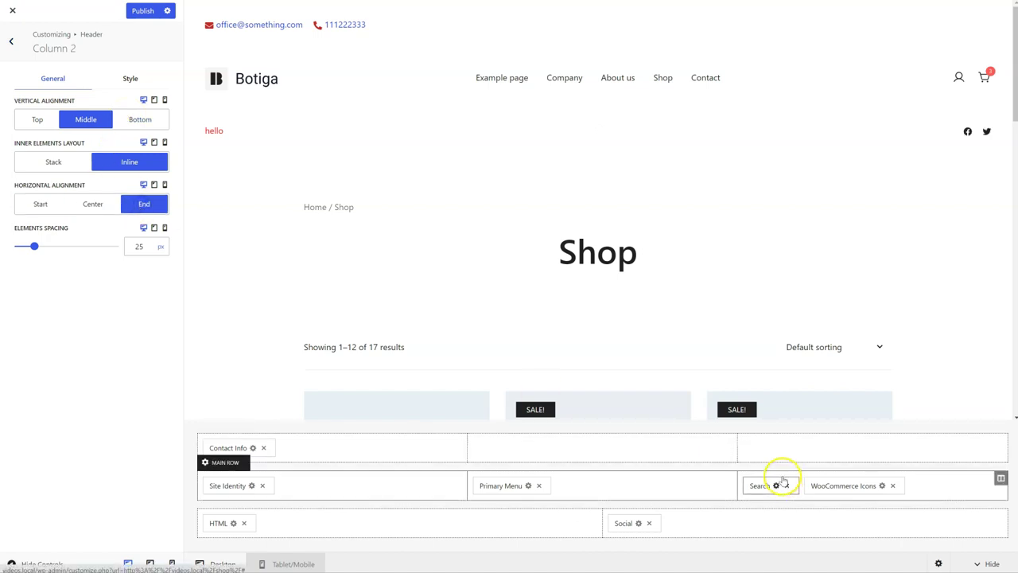
click(240, 502)
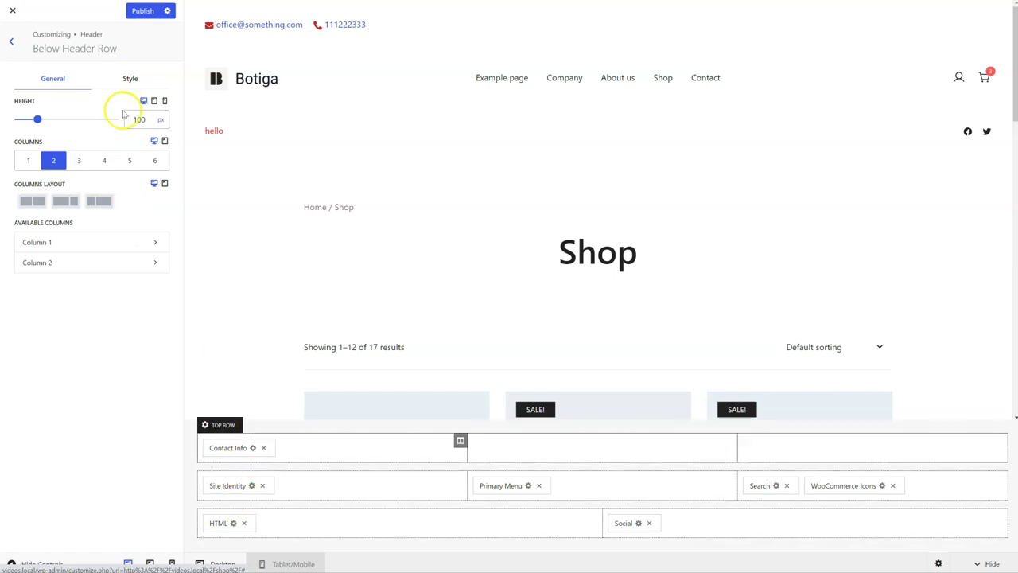
Reduce the bottom header row height to 40 px.
drag(36, 118, 26, 119)
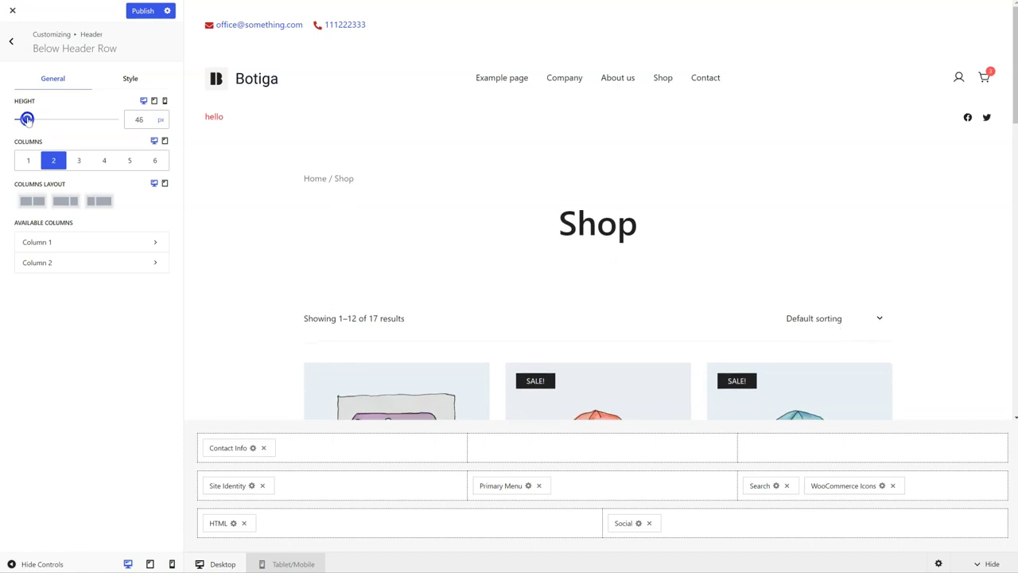
click(152, 122)
click(151, 122)
click(151, 122)
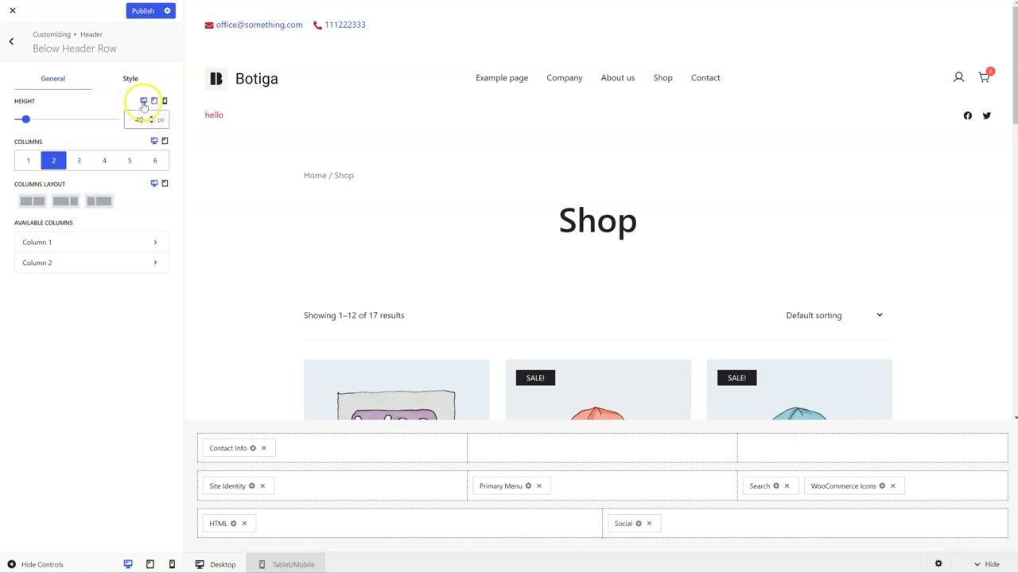
Give the bottom header row a light grey #EAEAEA background colour.
click(158, 104)
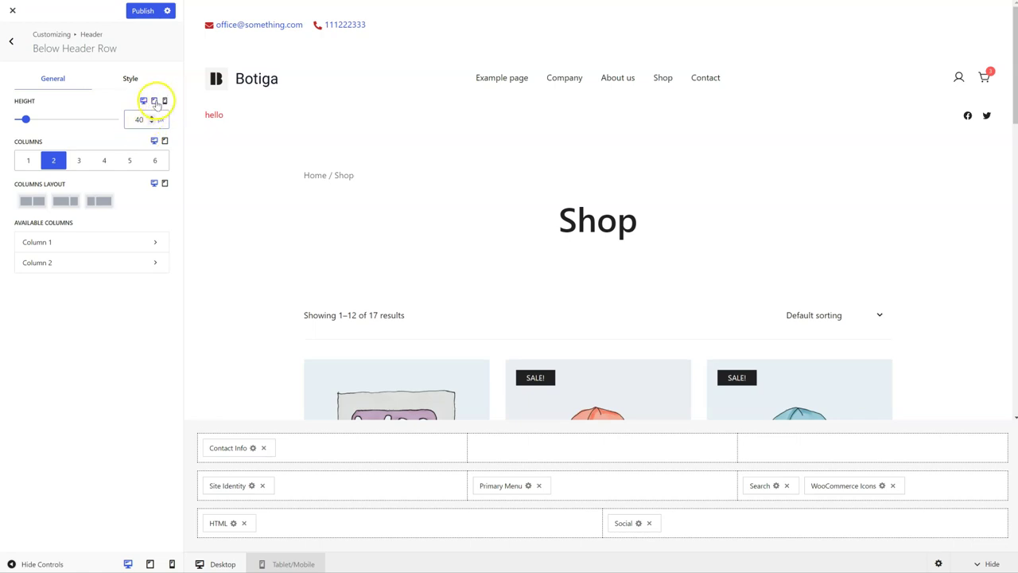
click(127, 79)
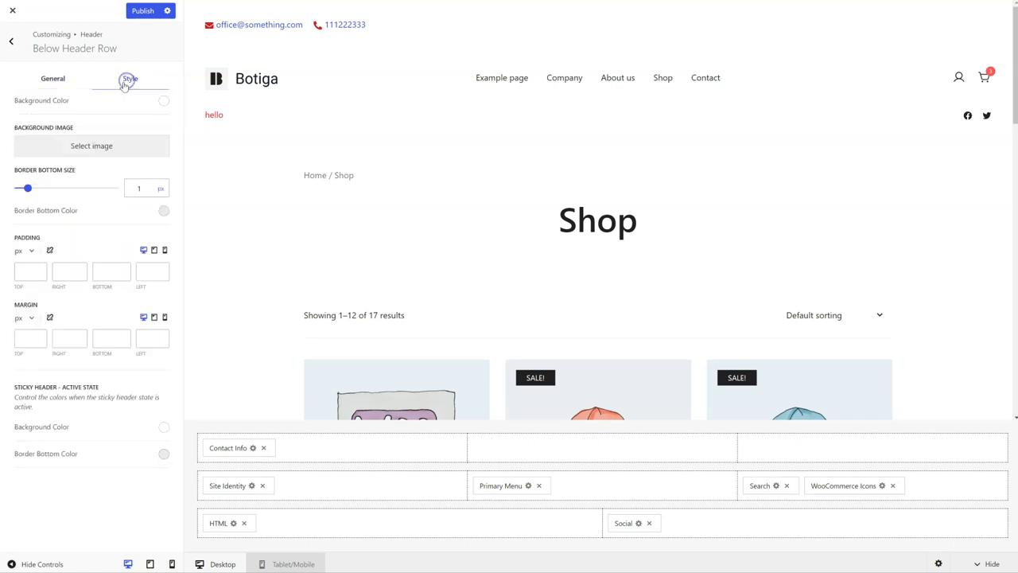
click(164, 102)
drag(34, 129, 26, 123)
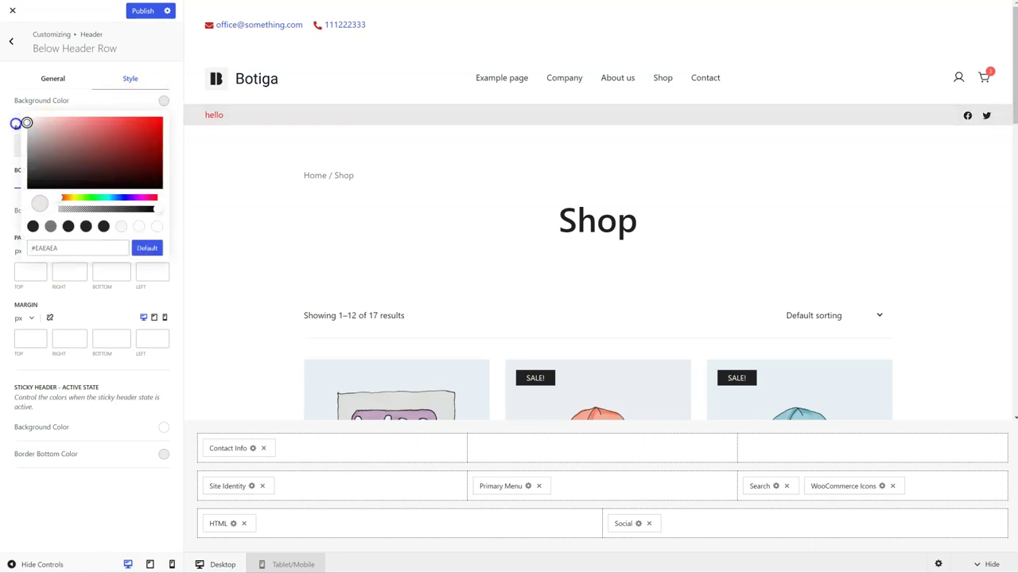
click(14, 129)
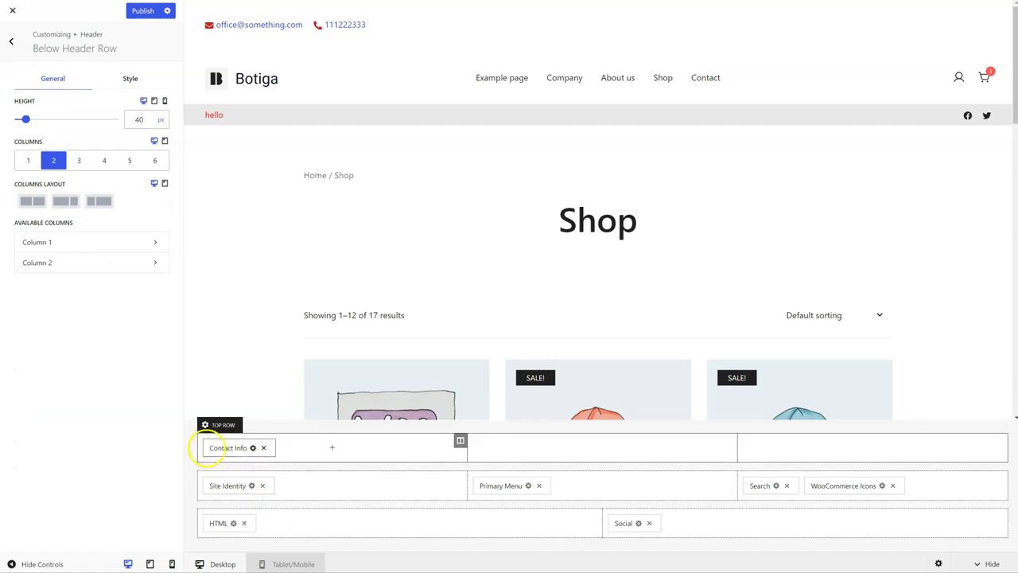
Give the top contact row a grey background and a 43 px height.
click(214, 427)
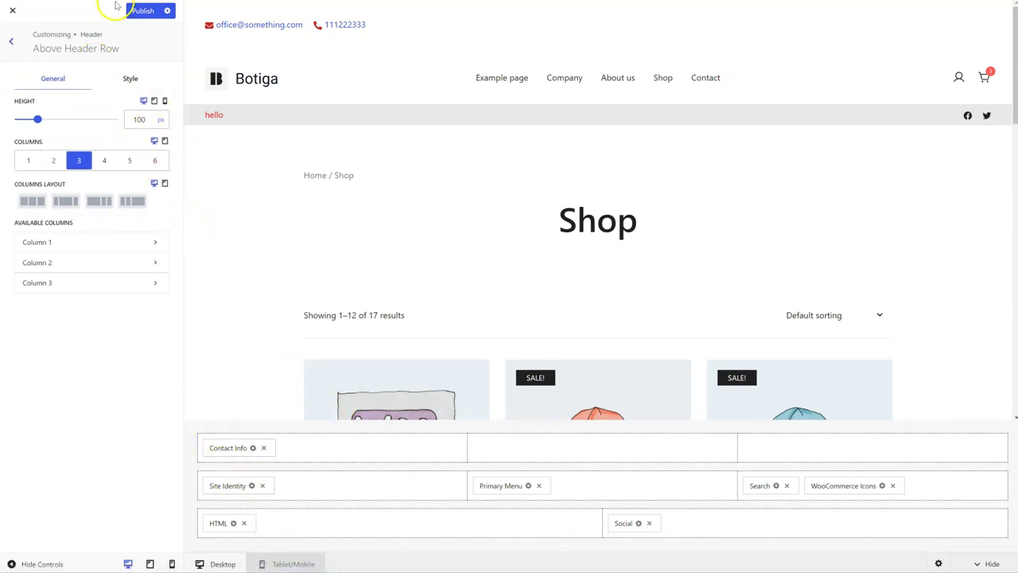
click(130, 82)
click(163, 100)
click(32, 128)
mouse_move(32, 128)
mouse_down()
mouse_move(25, 141)
mouse_move(25, 128)
mouse_up()
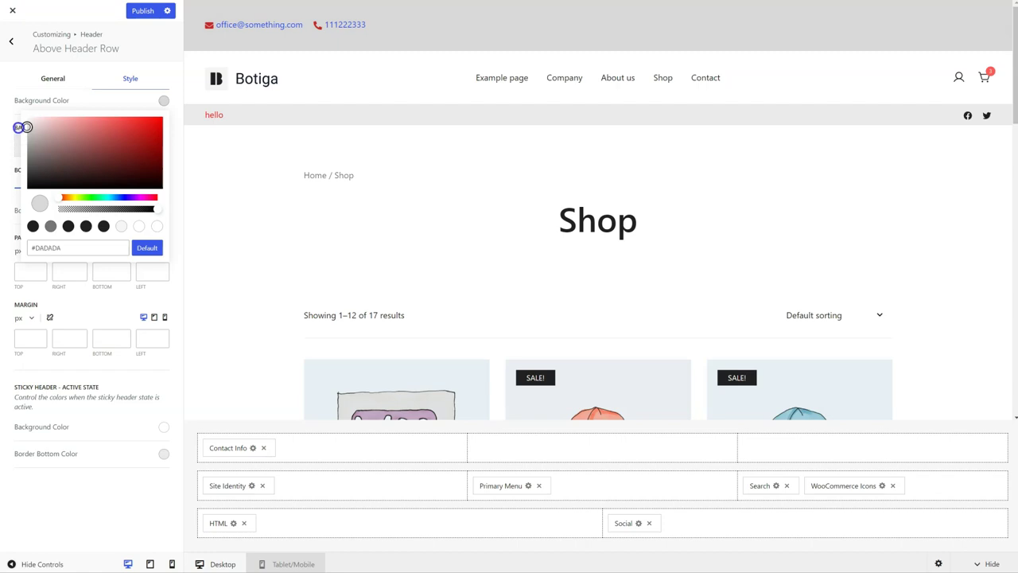
click(53, 80)
drag(36, 118, 27, 120)
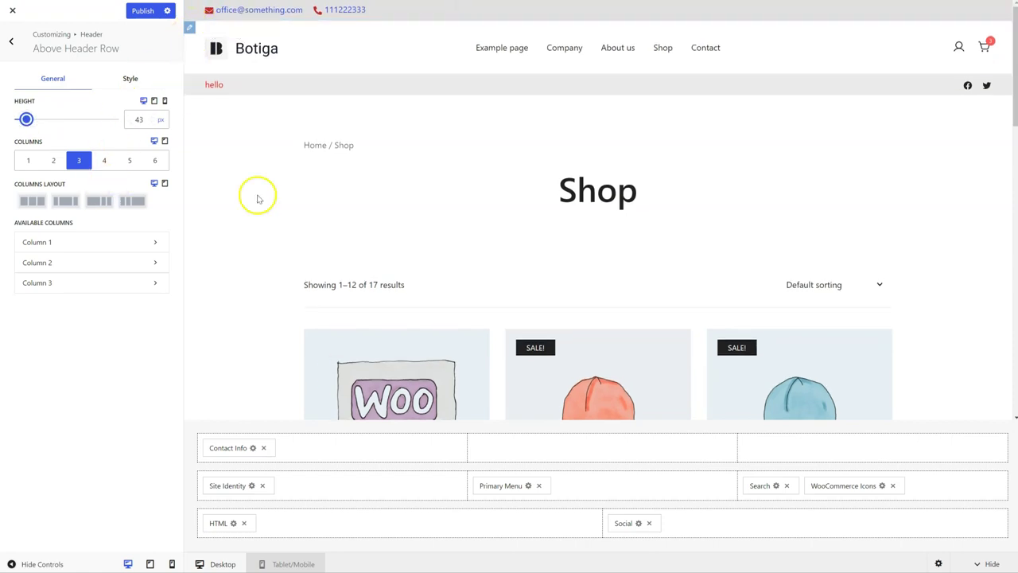
Make the main header row background red (#CE0E0E).
click(224, 463)
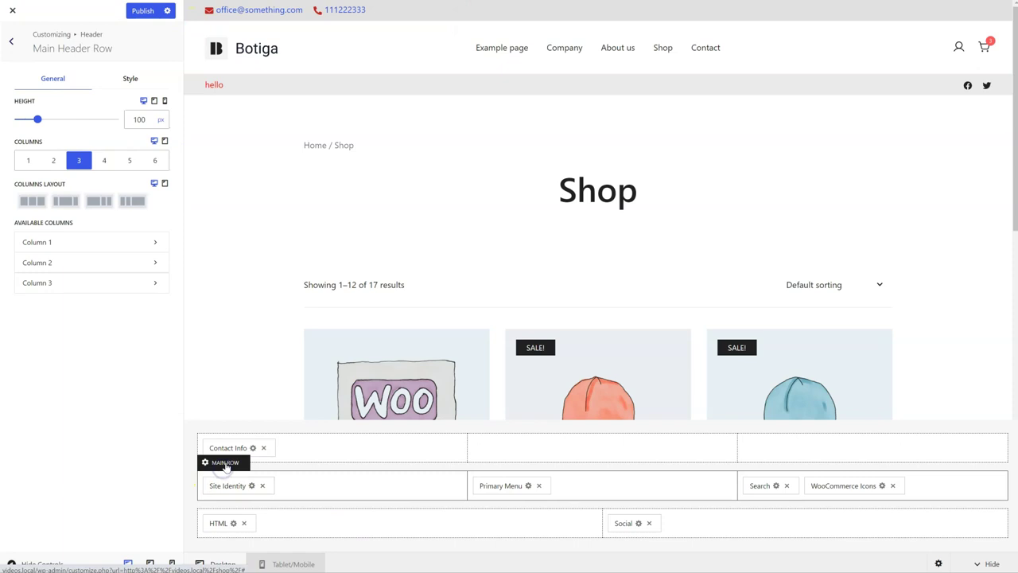
click(124, 76)
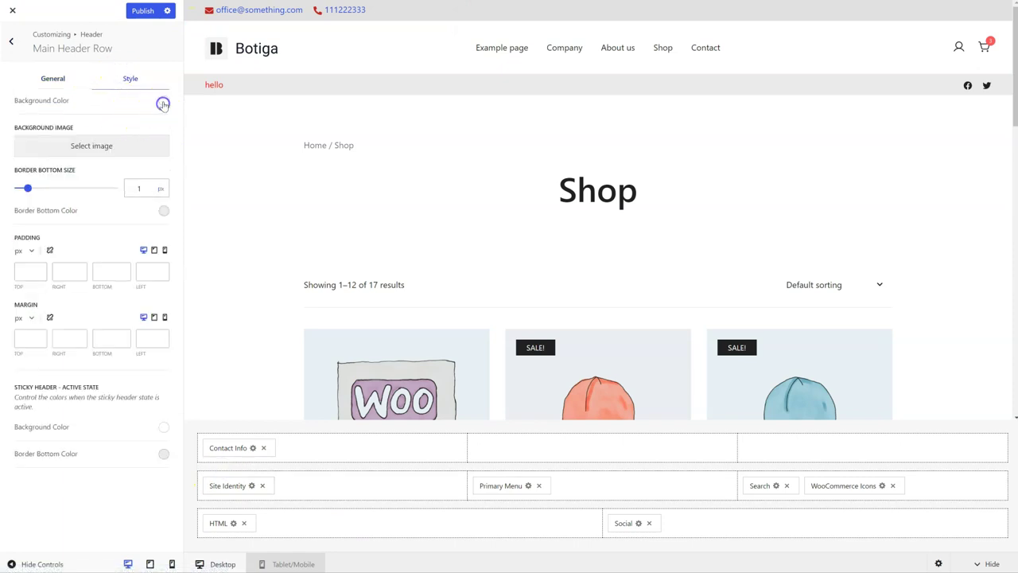
click(163, 104)
drag(108, 139, 145, 136)
click(82, 77)
click(119, 77)
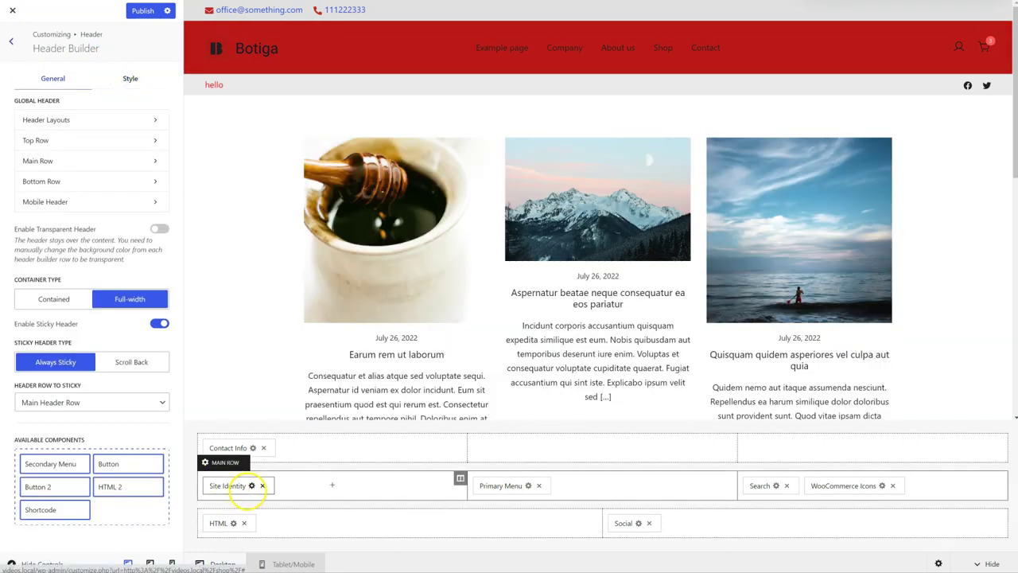
Remove the header logo image and make the Botiga site title white.
click(251, 486)
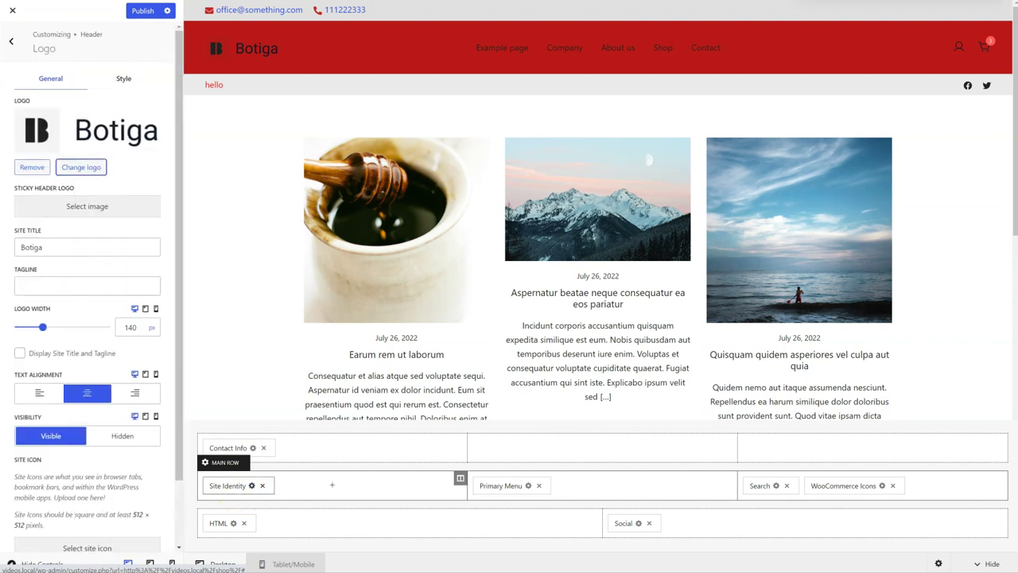
click(33, 168)
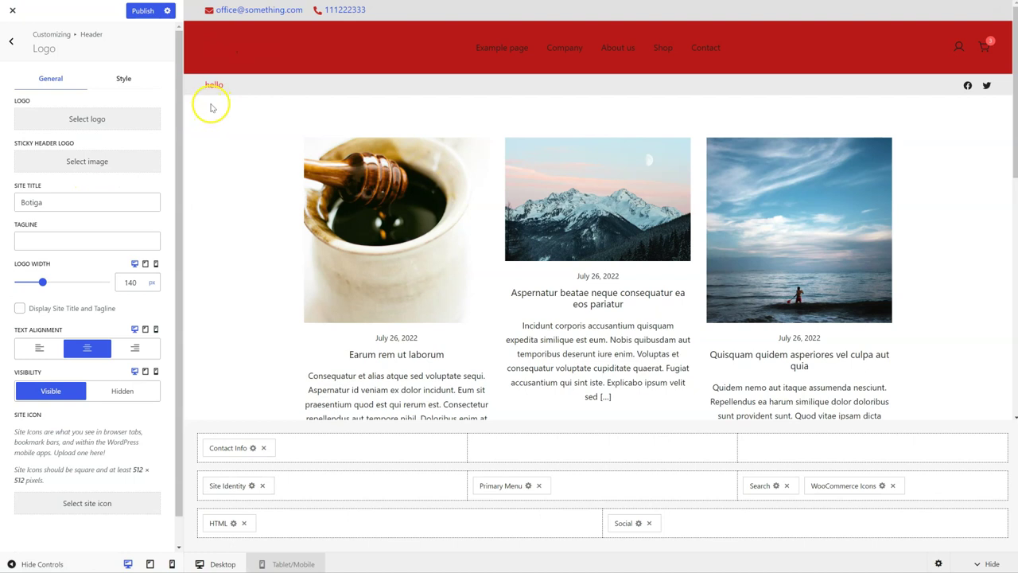
click(126, 77)
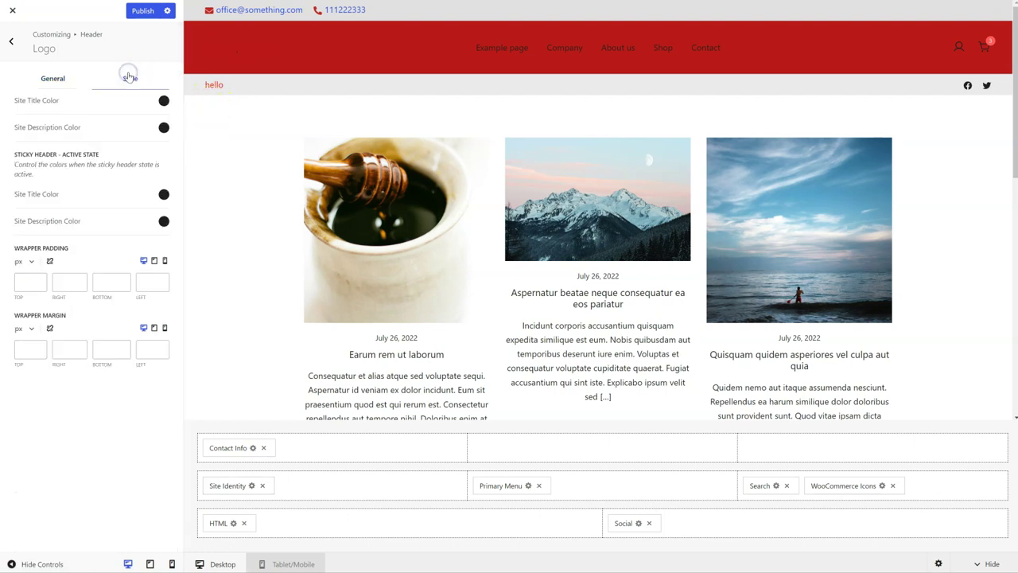
click(162, 101)
click(50, 79)
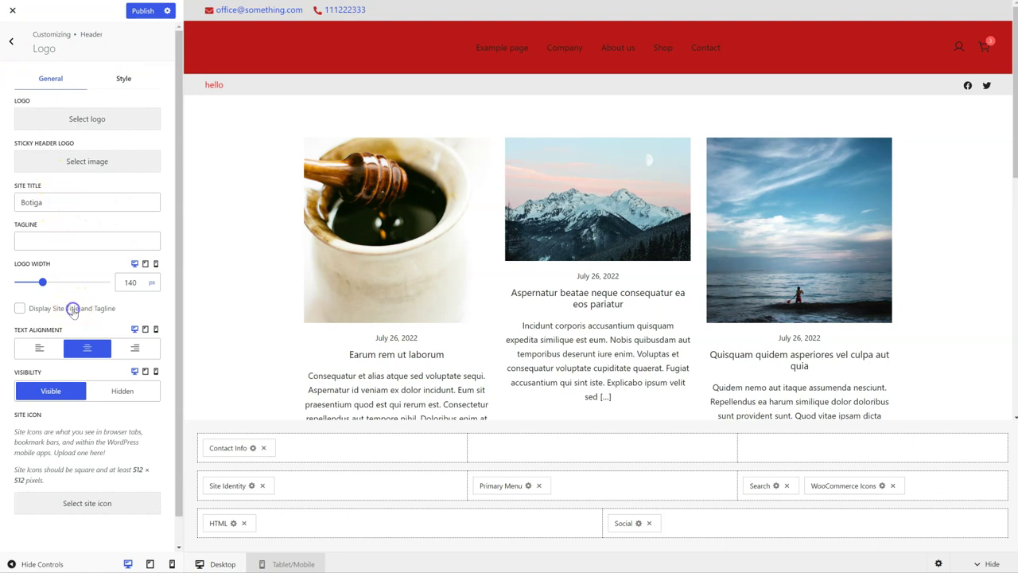
click(128, 79)
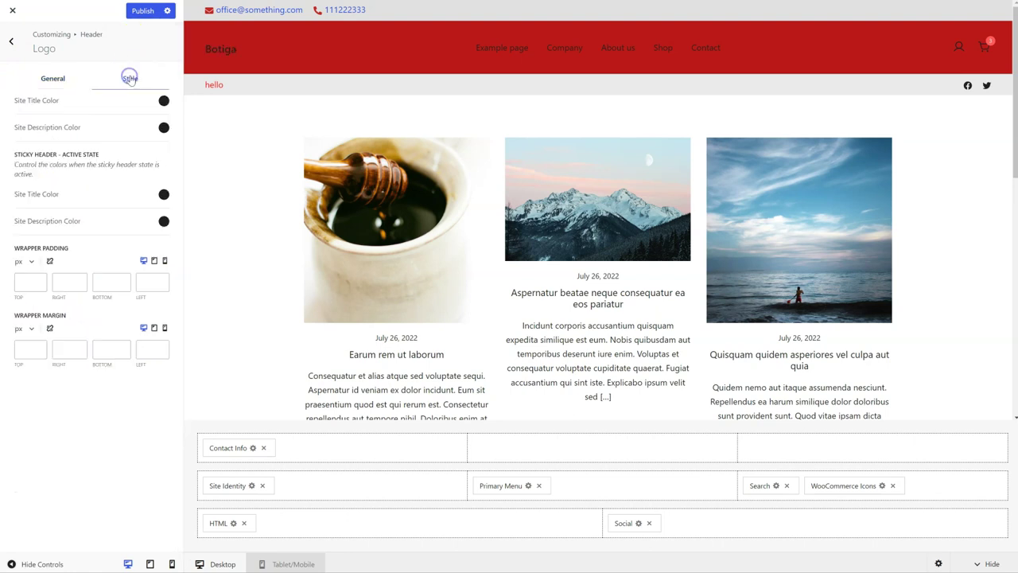
click(165, 102)
click(23, 109)
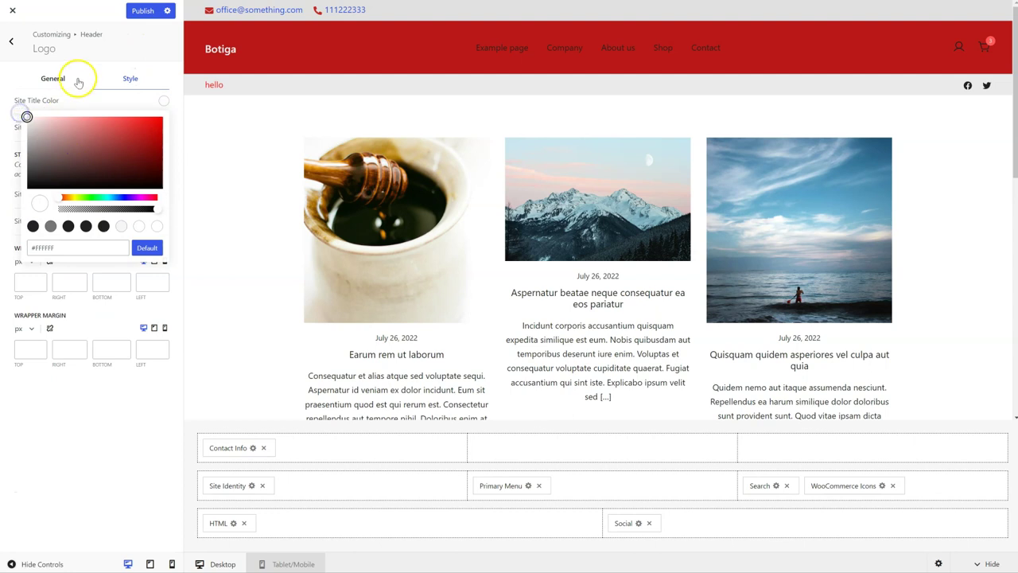
click(103, 78)
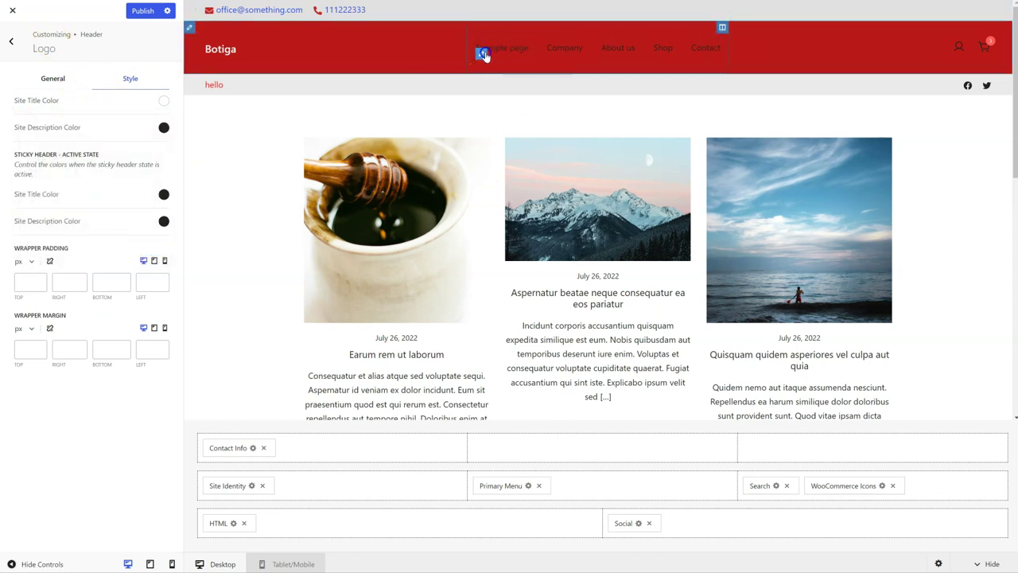
Set the primary menu link text colour to white (#FFFFFF).
click(482, 54)
click(130, 79)
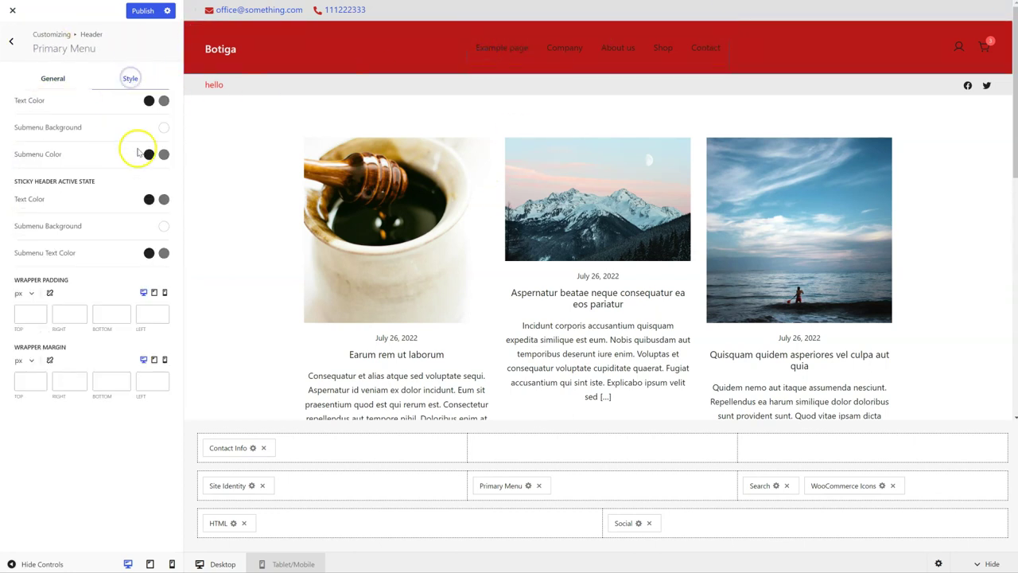
click(148, 101)
click(12, 117)
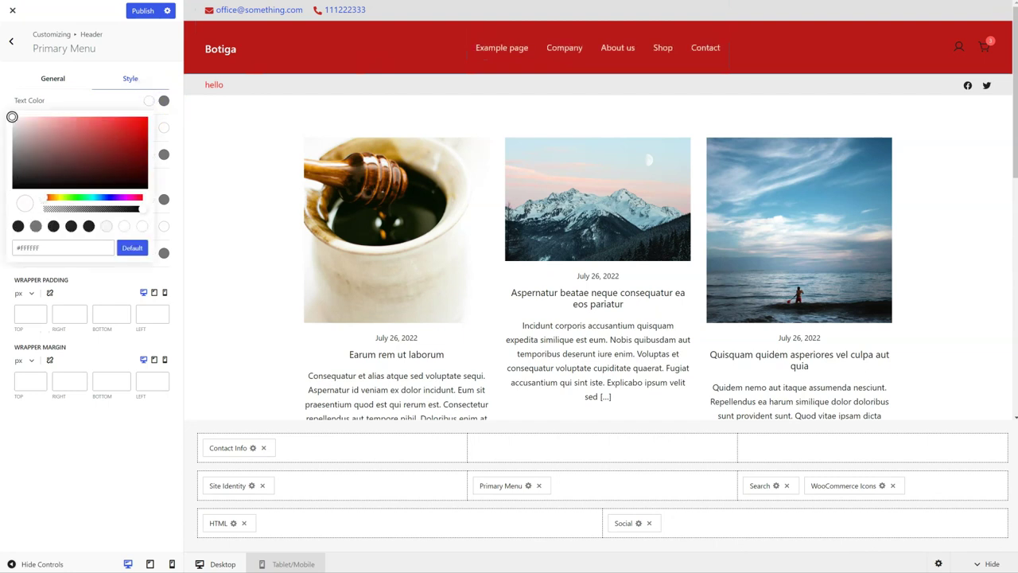
click(958, 46)
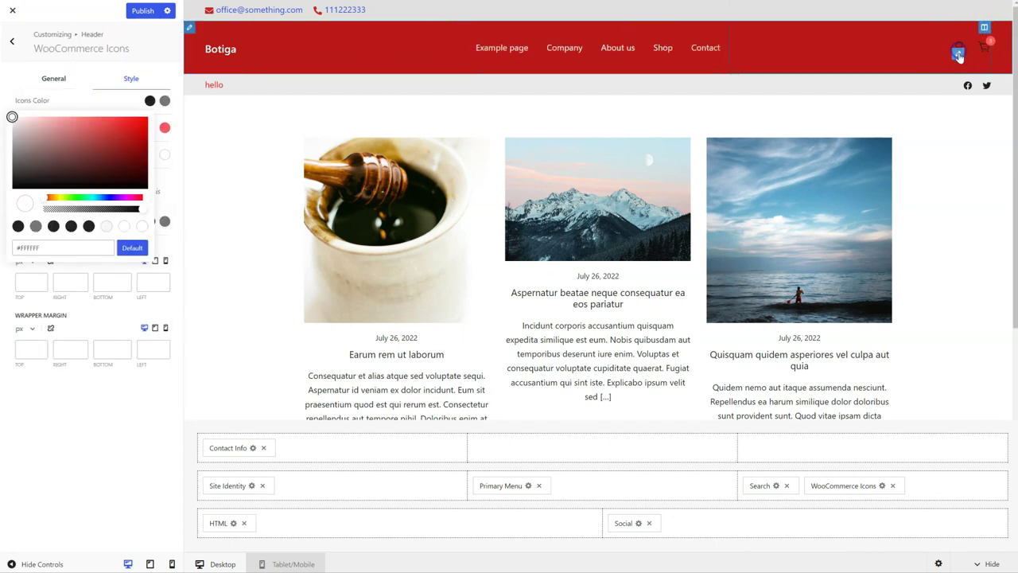
Make the WooCommerce account and cart icons white (#FFFFFF) and publish the header changes.
click(91, 79)
click(117, 78)
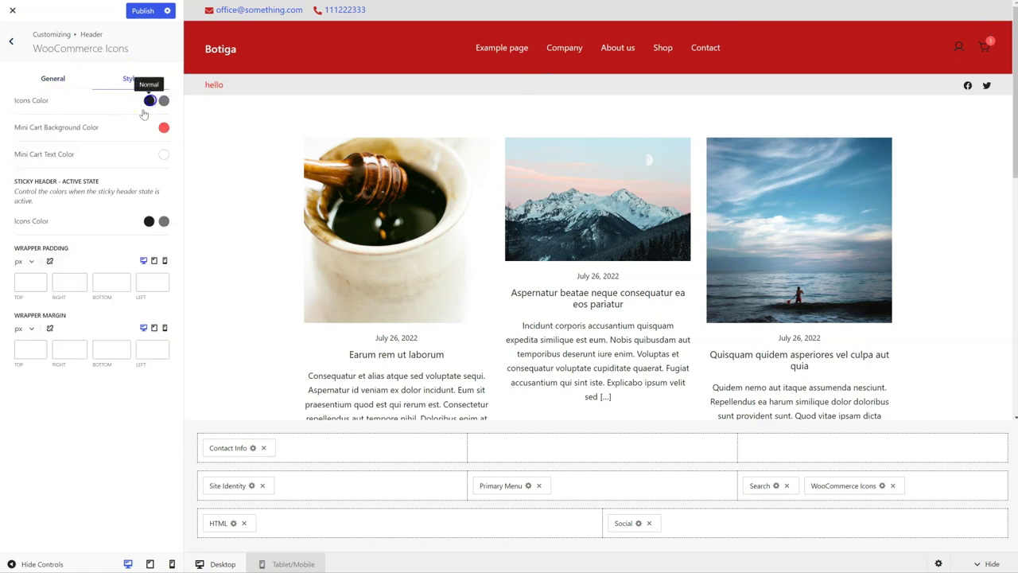
click(149, 101)
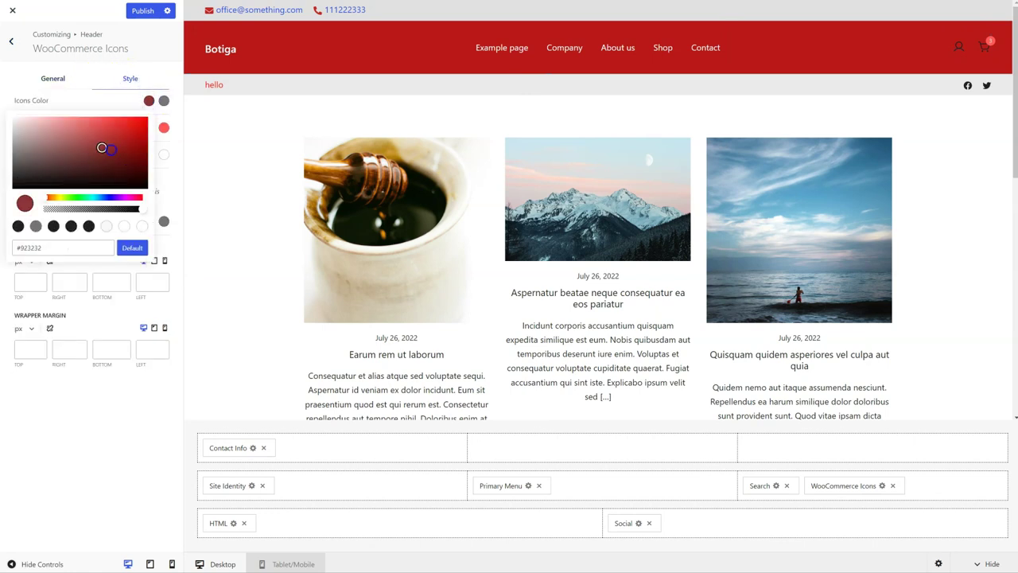
click(14, 76)
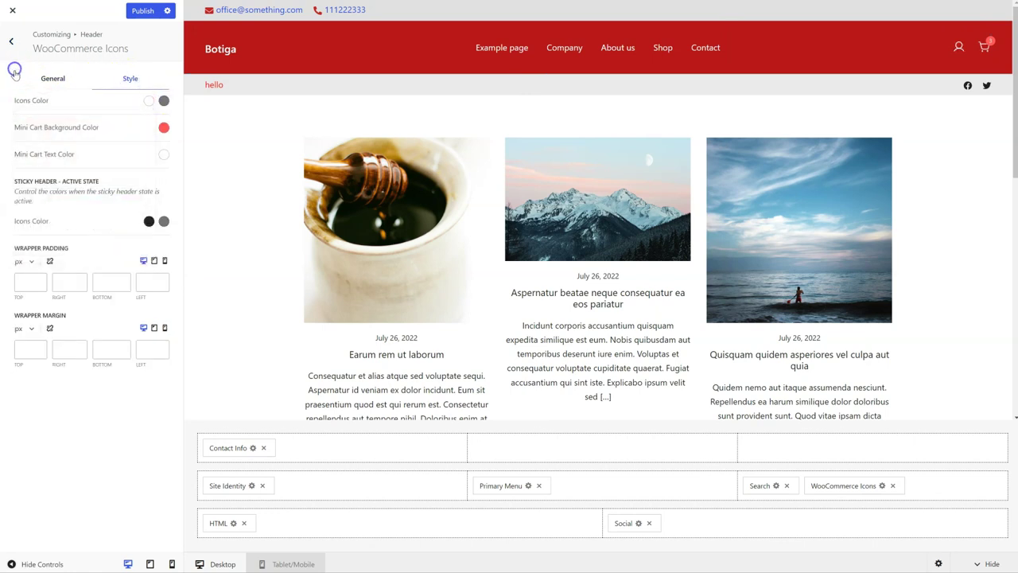
click(144, 10)
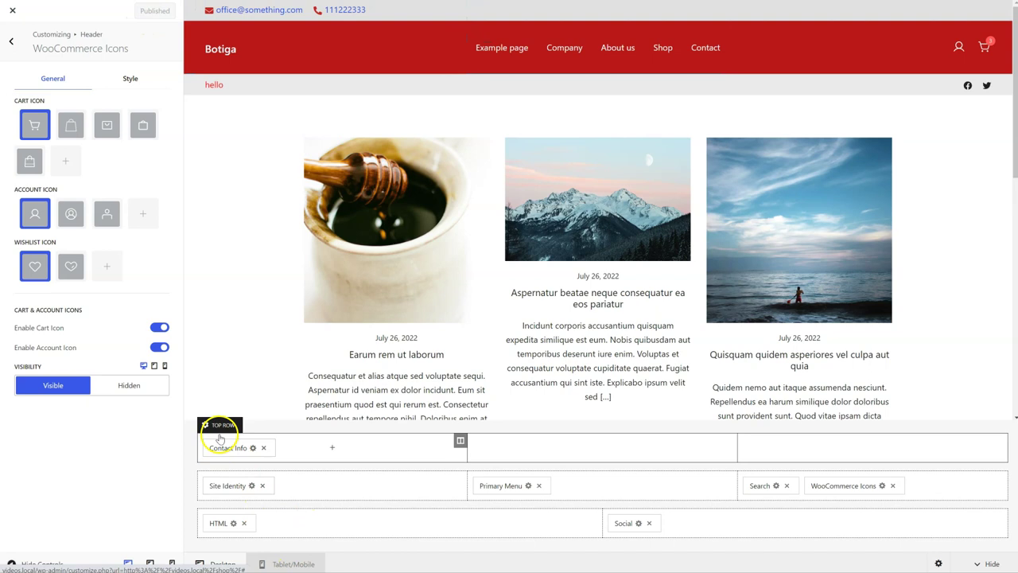
Give the top contact row a dark red #8B0C0C background.
click(208, 426)
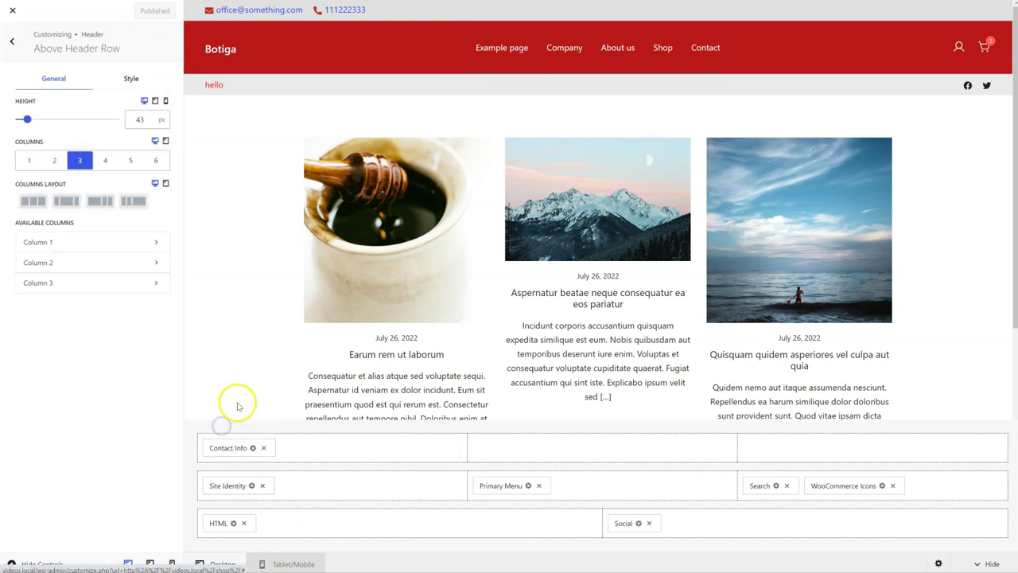
click(134, 80)
click(163, 102)
drag(80, 163, 151, 150)
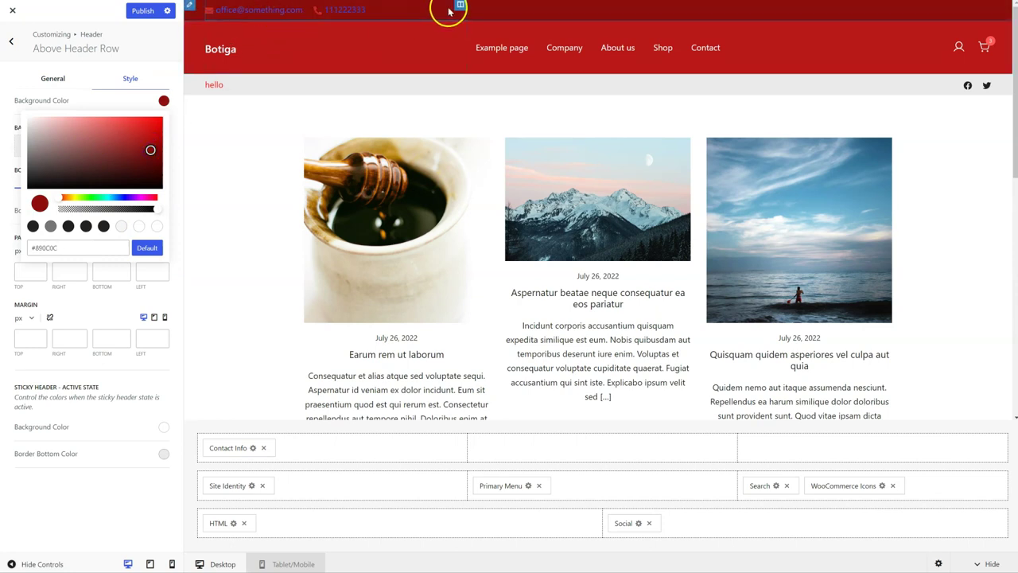
Make the contact info icons and the email and phone text white (#FFFFFF).
click(203, 30)
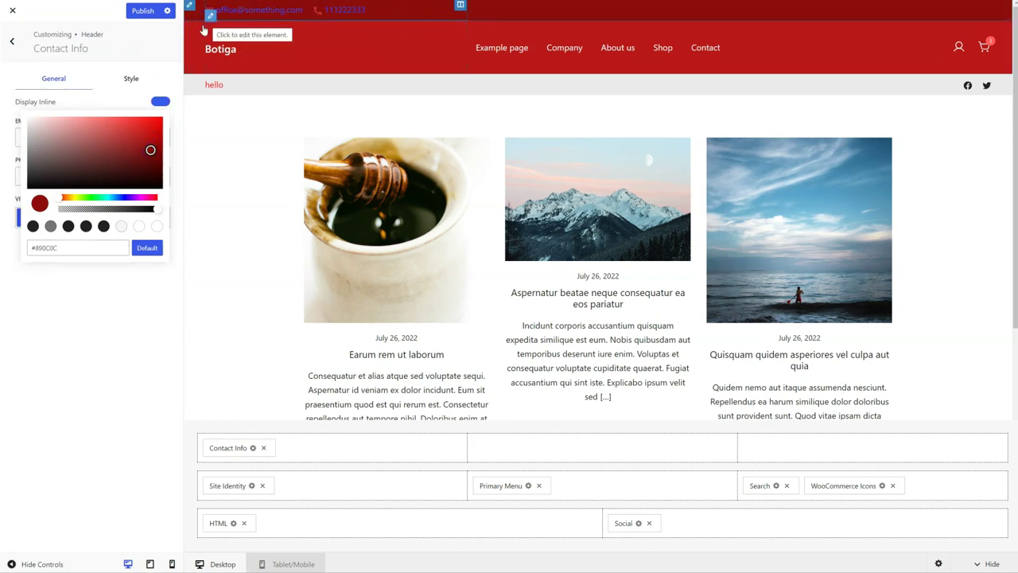
click(131, 78)
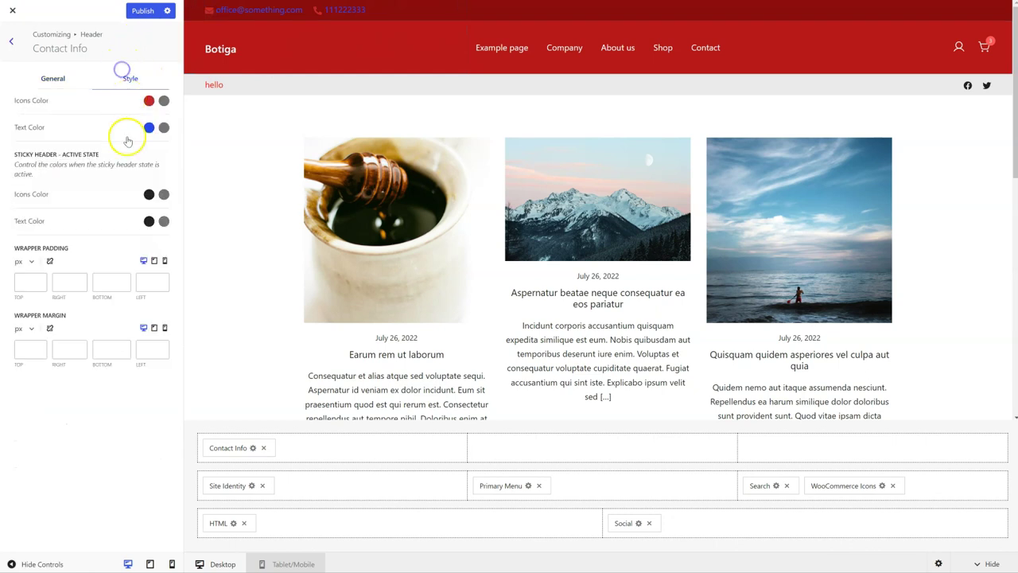
click(149, 101)
drag(80, 148, 12, 109)
click(9, 86)
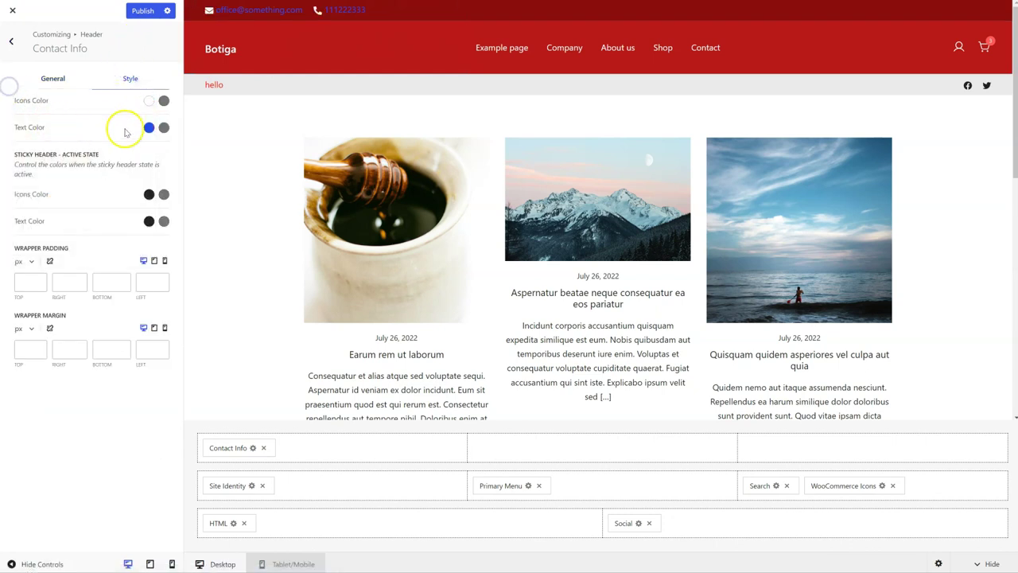
click(149, 127)
drag(85, 172, 12, 144)
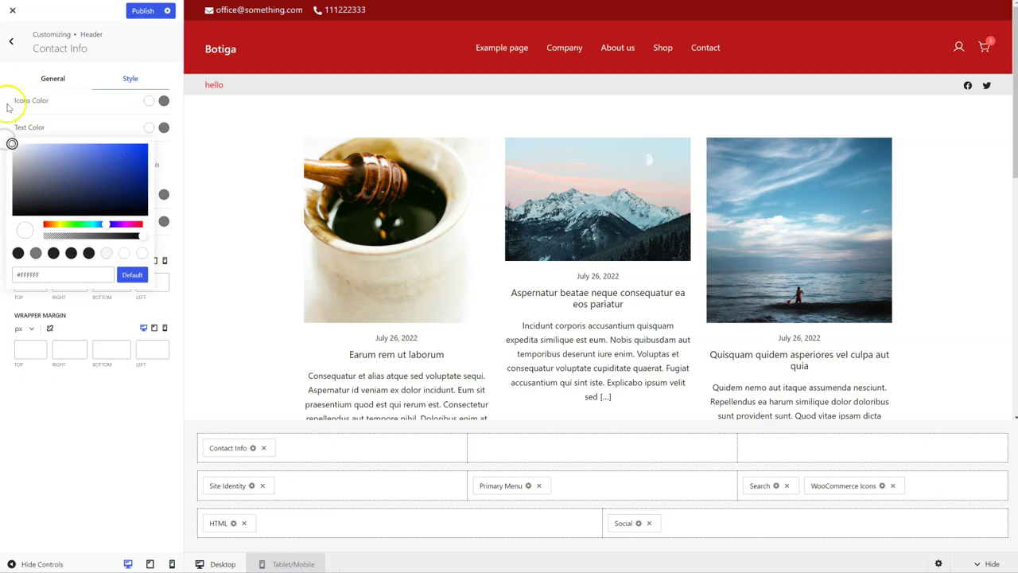
click(11, 79)
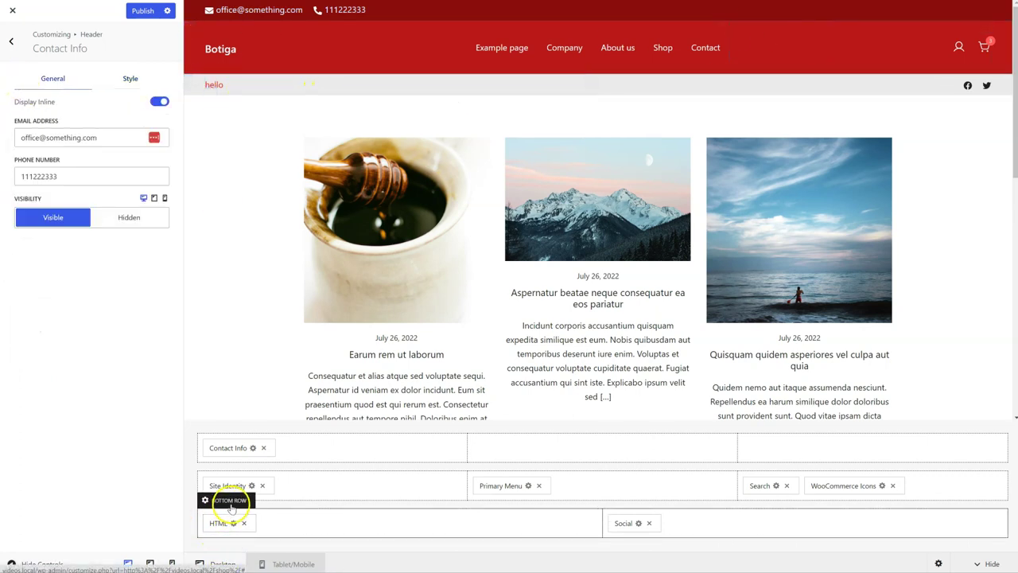
Set the bottom row background to near-black #251D1D, then bring up the HTML element's Style options.
click(230, 501)
click(132, 82)
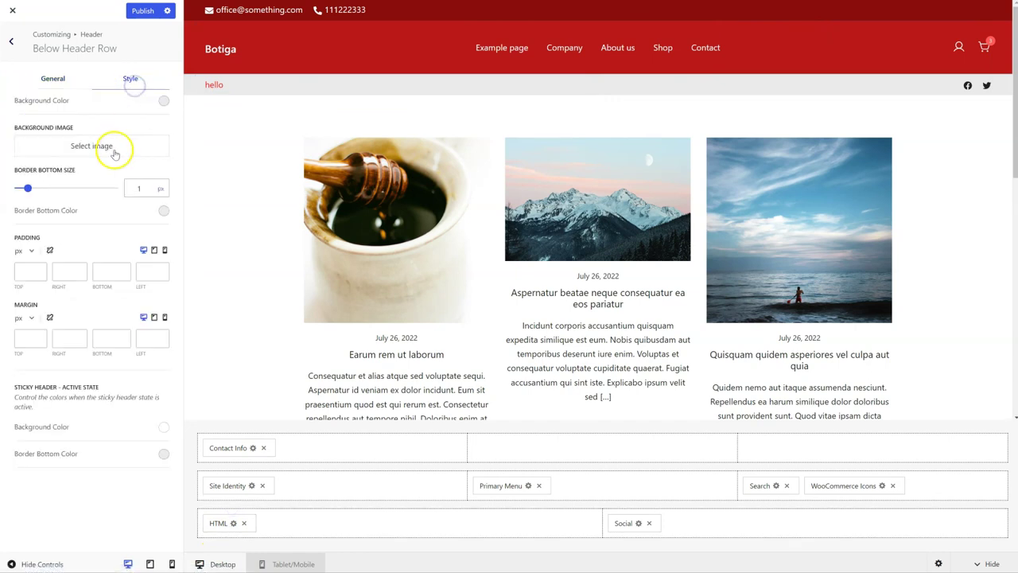
click(163, 100)
drag(66, 170, 34, 173)
click(30, 79)
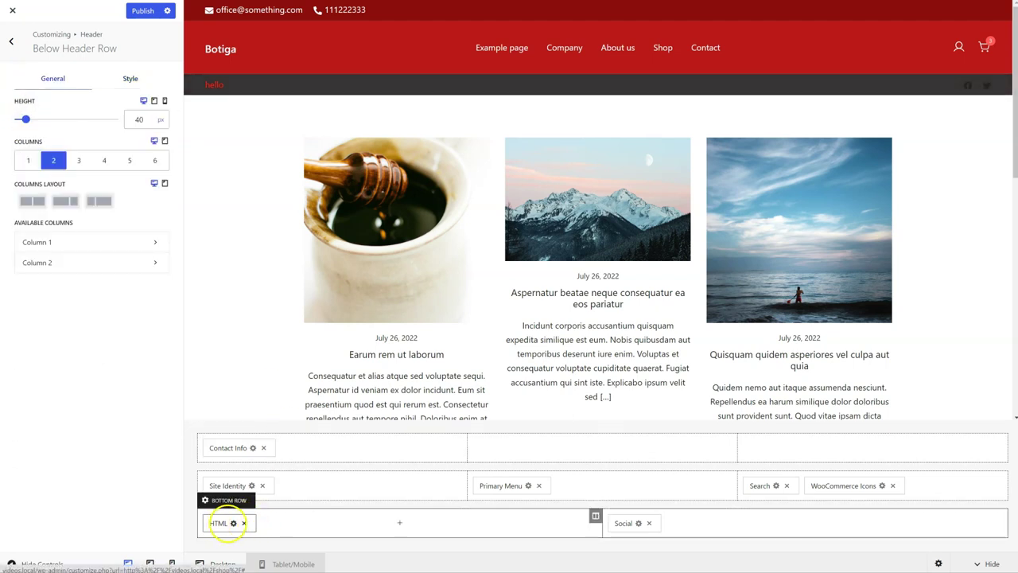
click(230, 522)
click(130, 80)
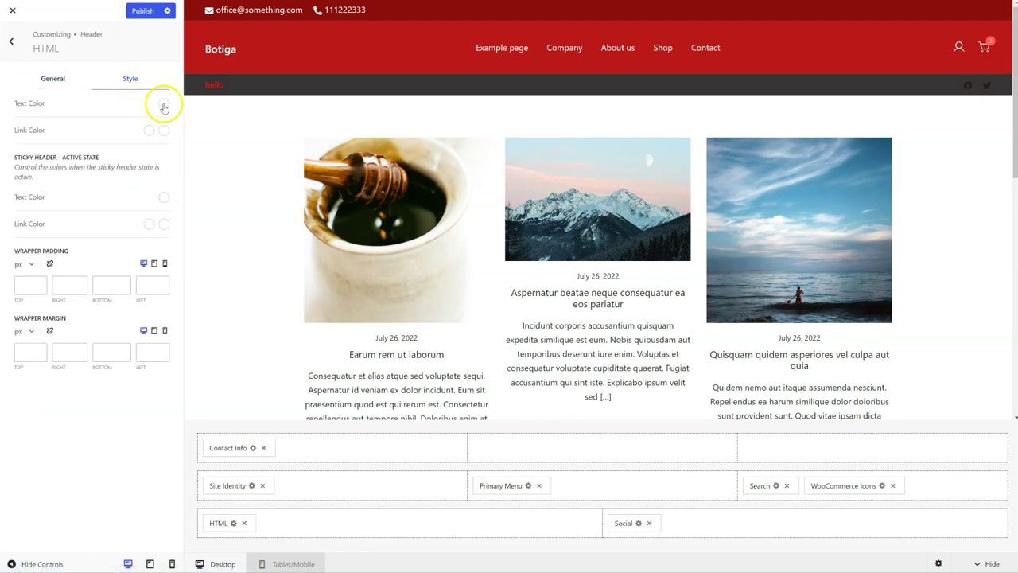
Delete the red inline style from the HTML content, leaving <div>hello</div>.
click(163, 104)
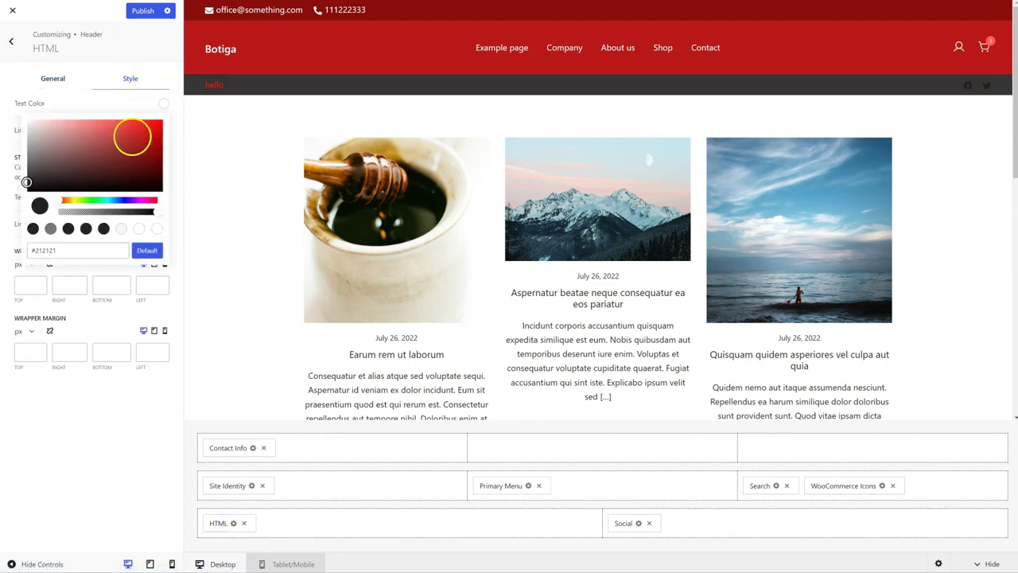
click(52, 77)
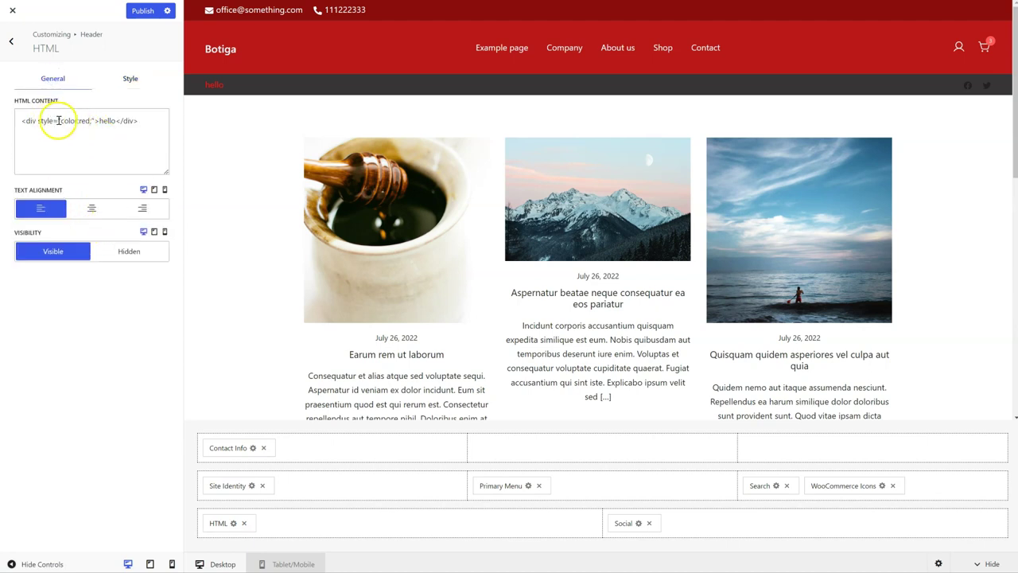
drag(38, 120, 92, 120)
key(BackSpace)
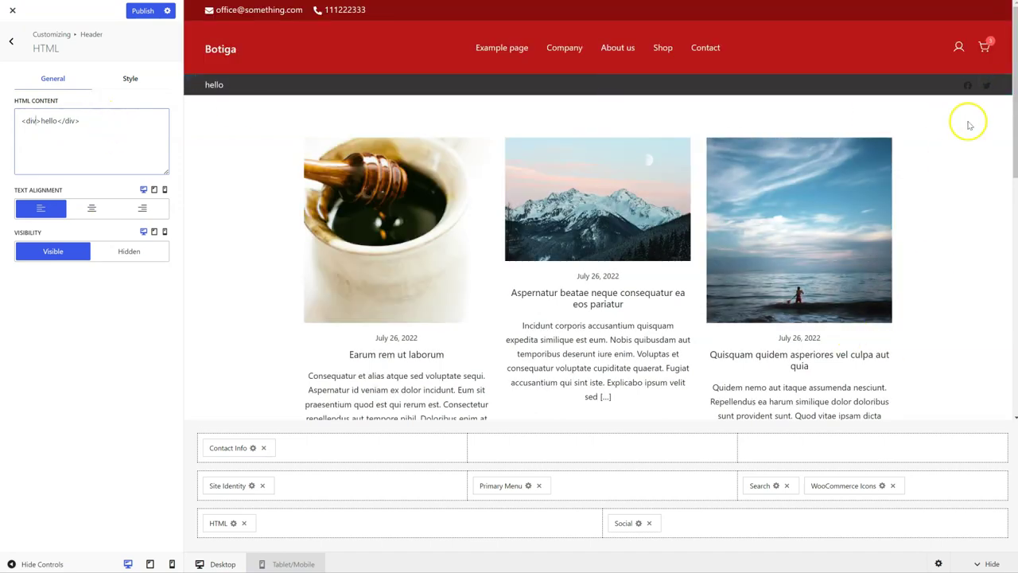
Set the header social icons colour to white #FFFFFF.
click(970, 92)
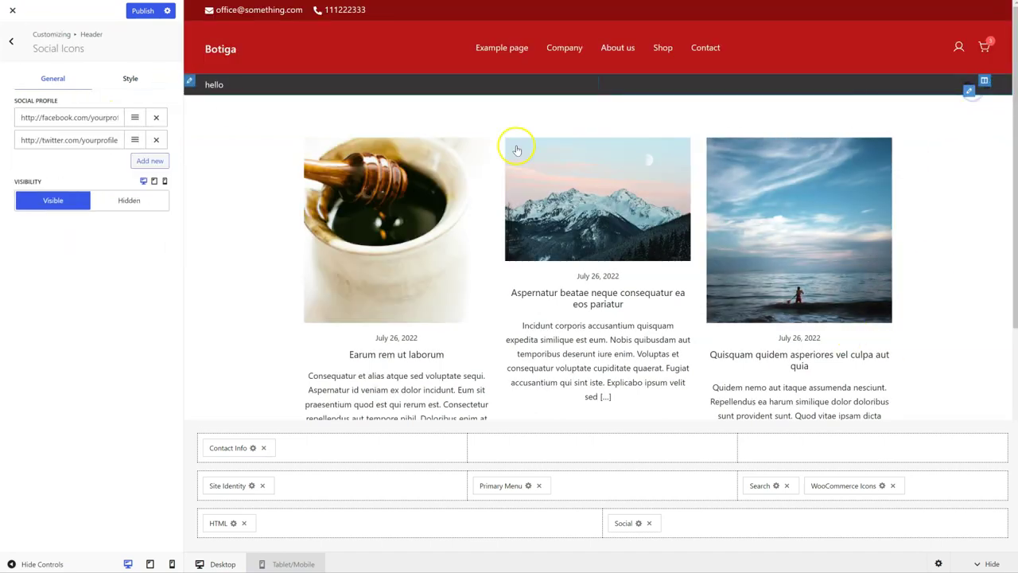
click(135, 73)
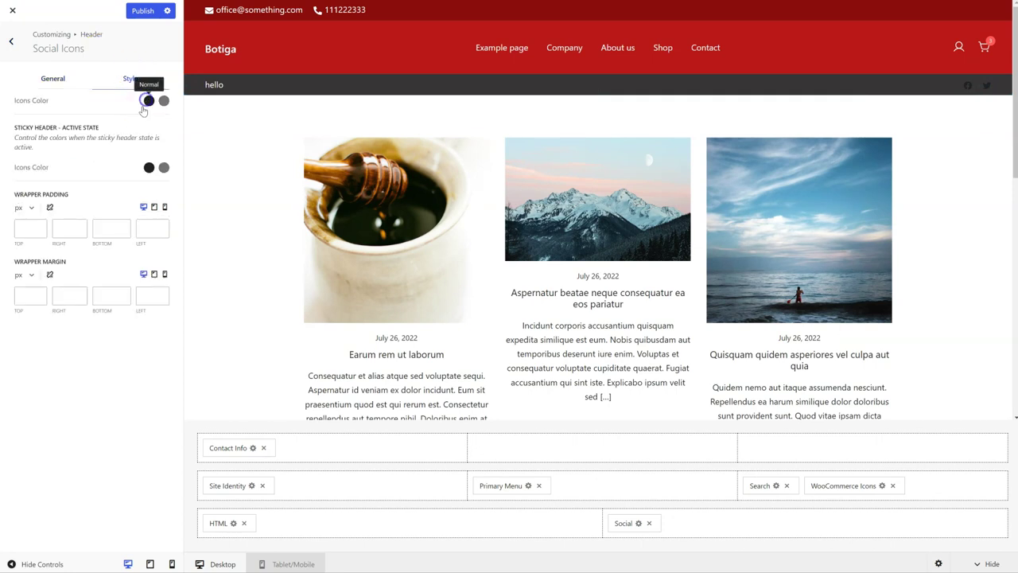
click(149, 100)
drag(29, 136, 12, 117)
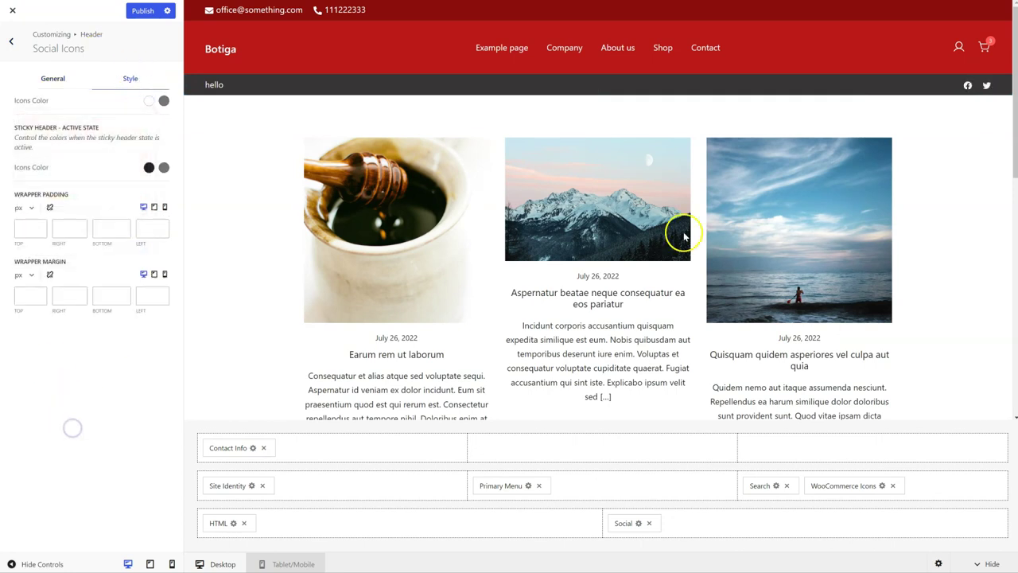
Give the social icons a red #D61616 hover colour and publish the header changes.
mouse_move(970, 86)
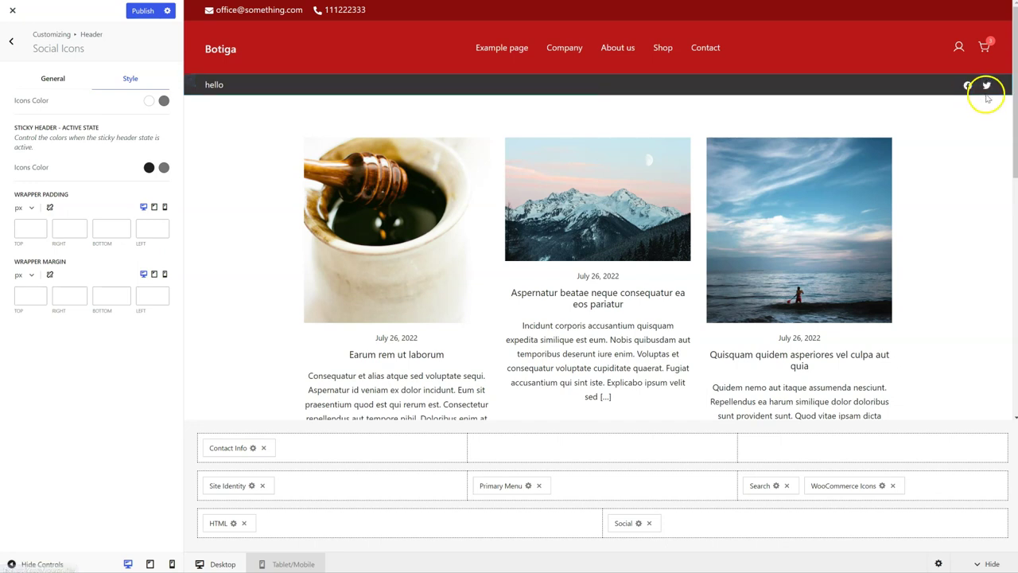
click(164, 100)
click(149, 128)
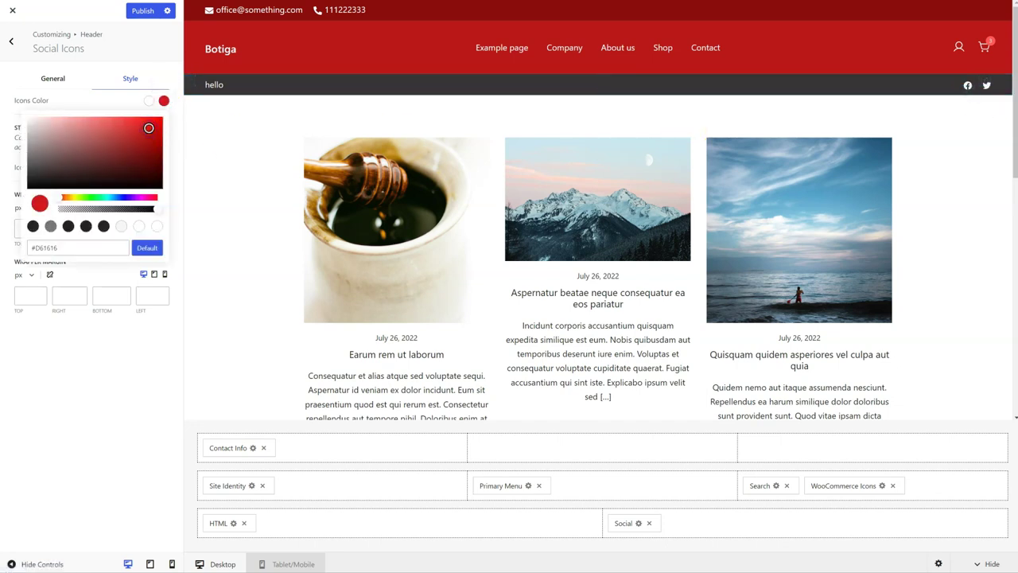
click(125, 397)
mouse_move(984, 86)
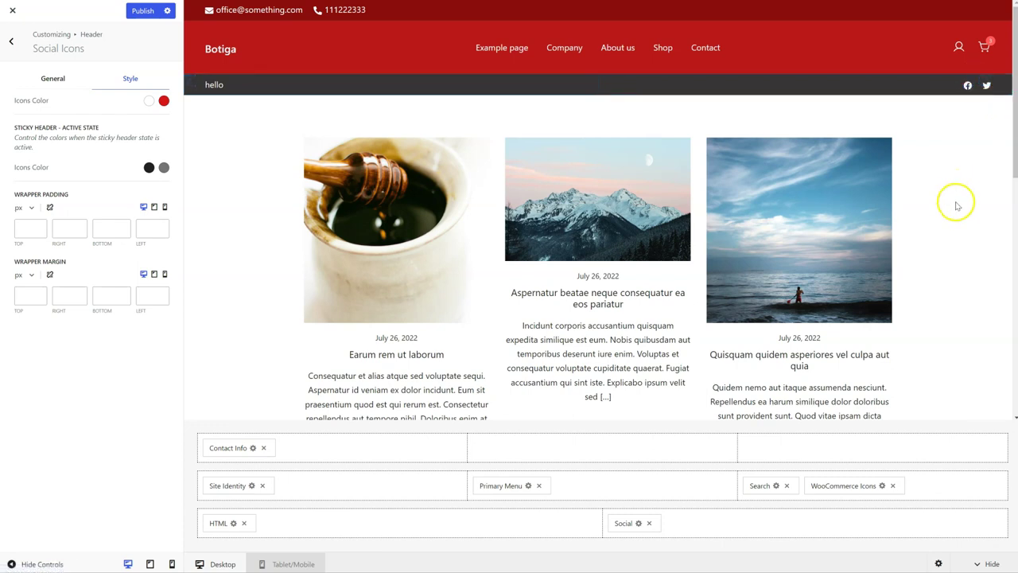
click(129, 11)
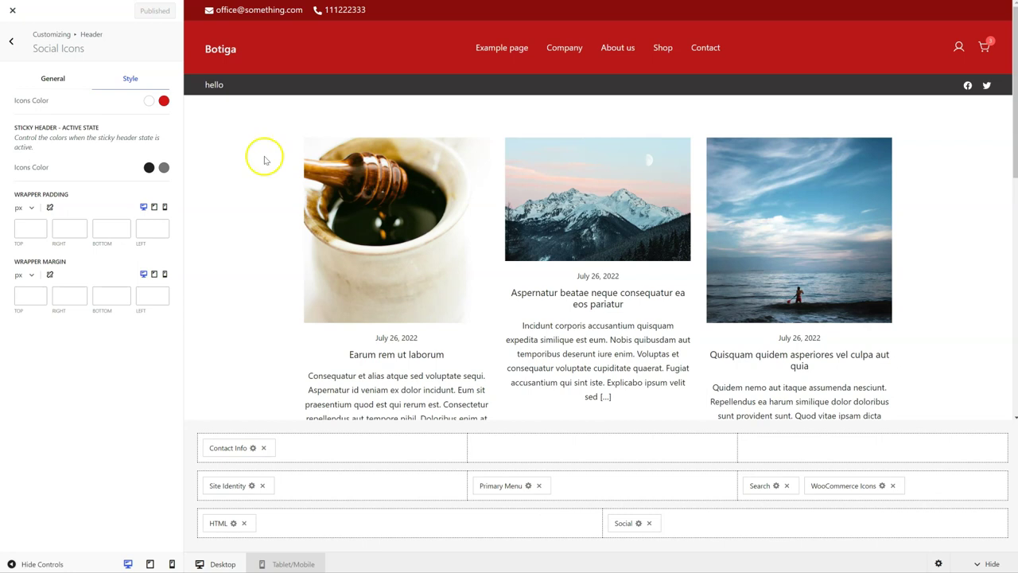
Switch to the Tablet/Mobile layout and briefly preview the off-canvas menu.
click(294, 564)
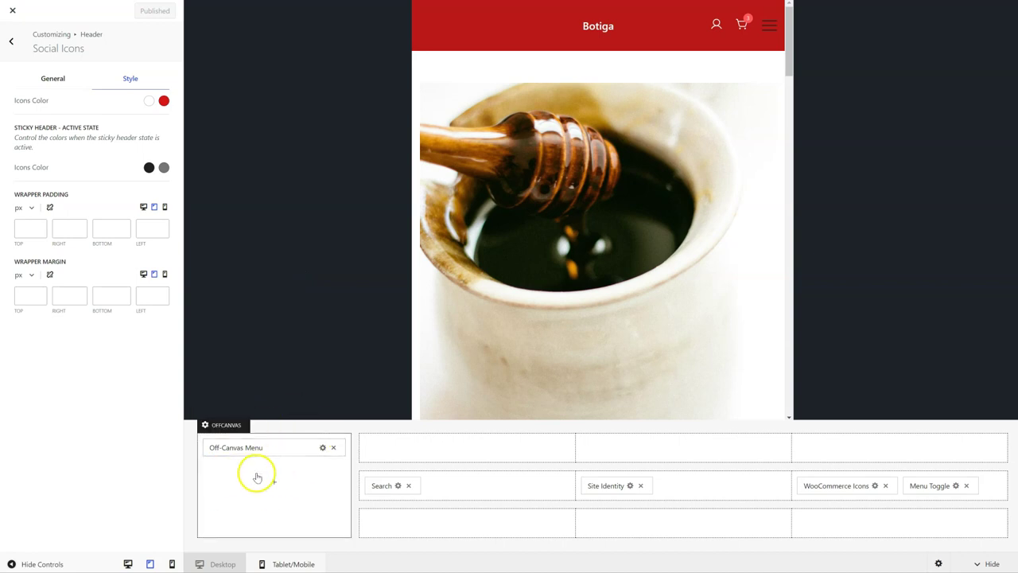
click(769, 26)
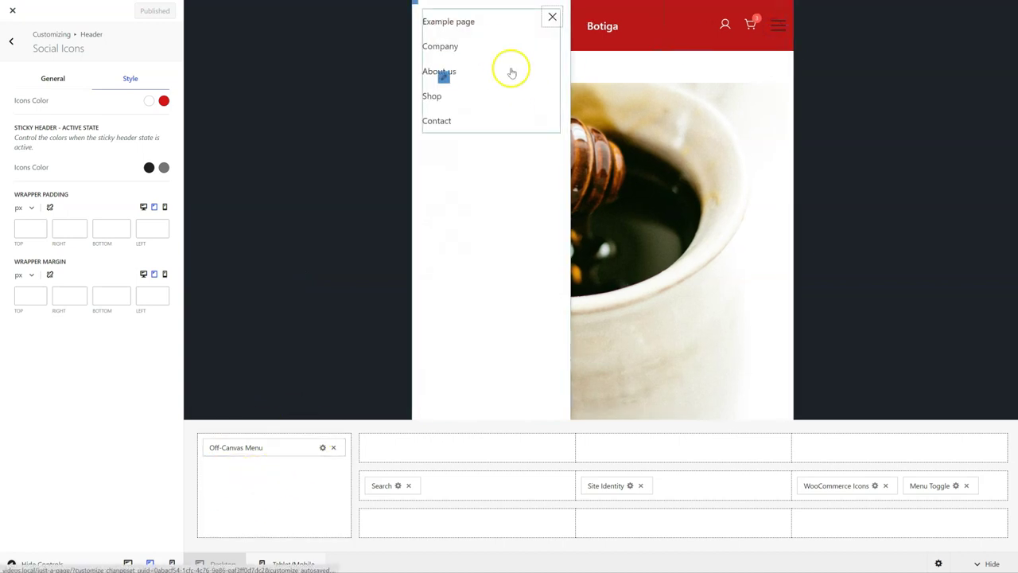
click(552, 17)
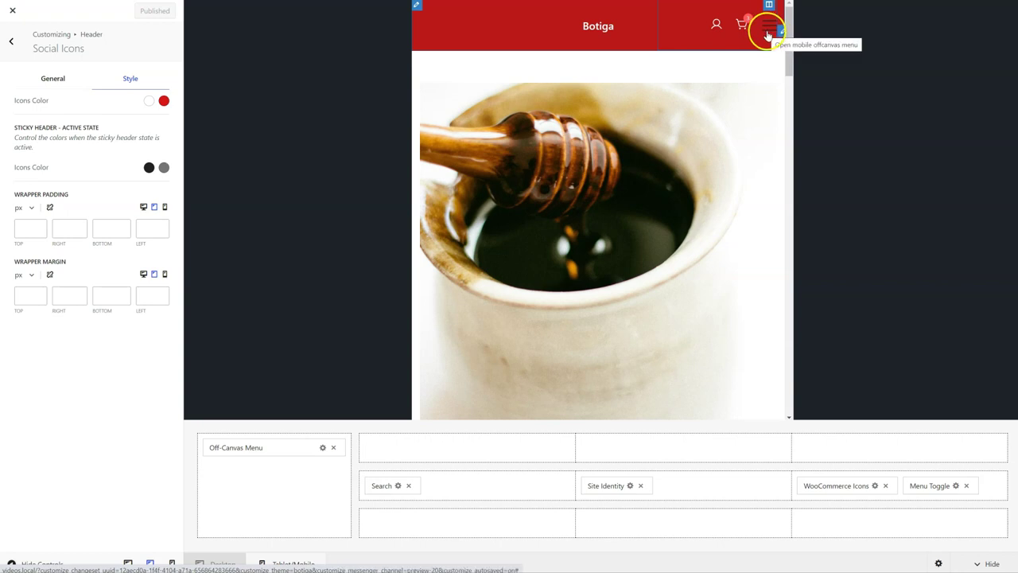
Choose the left-aligned three-line menu toggle icon and colour it white.
click(956, 485)
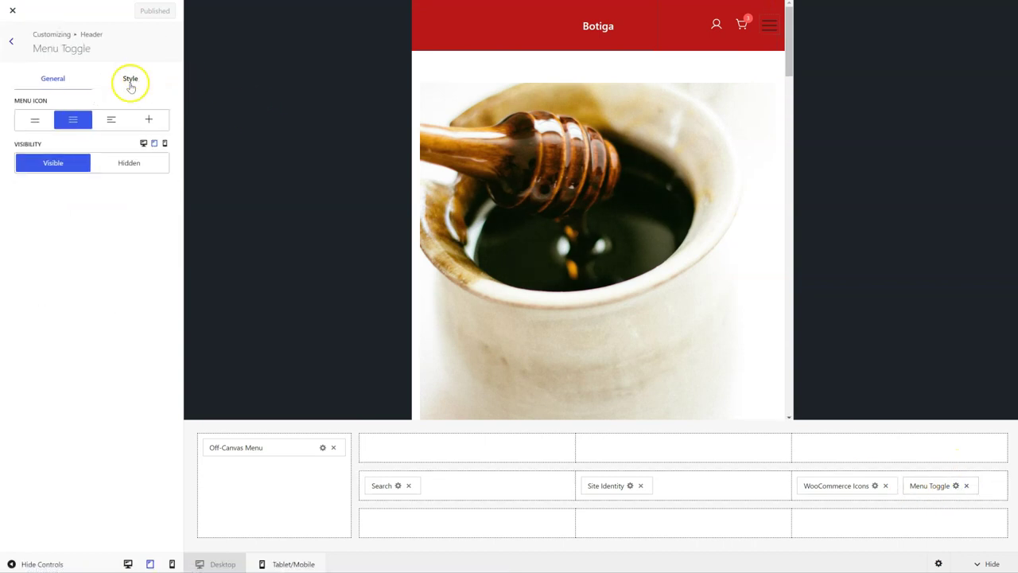
click(150, 120)
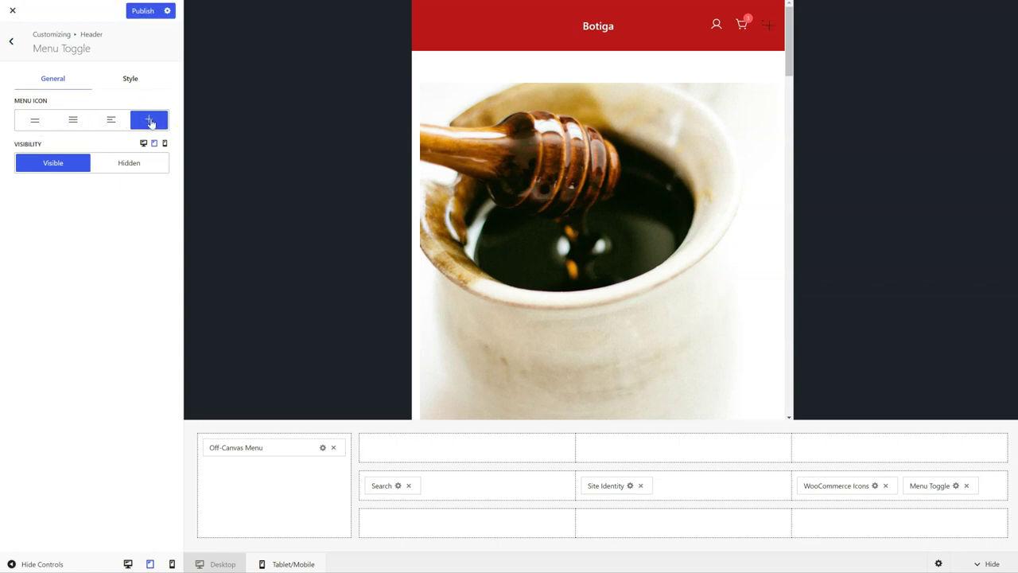
click(129, 121)
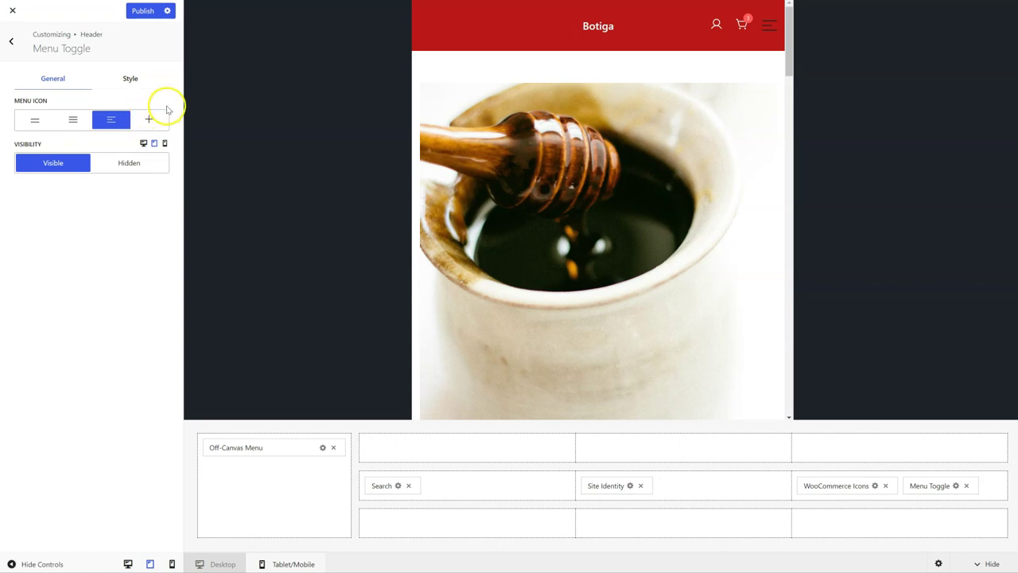
click(131, 81)
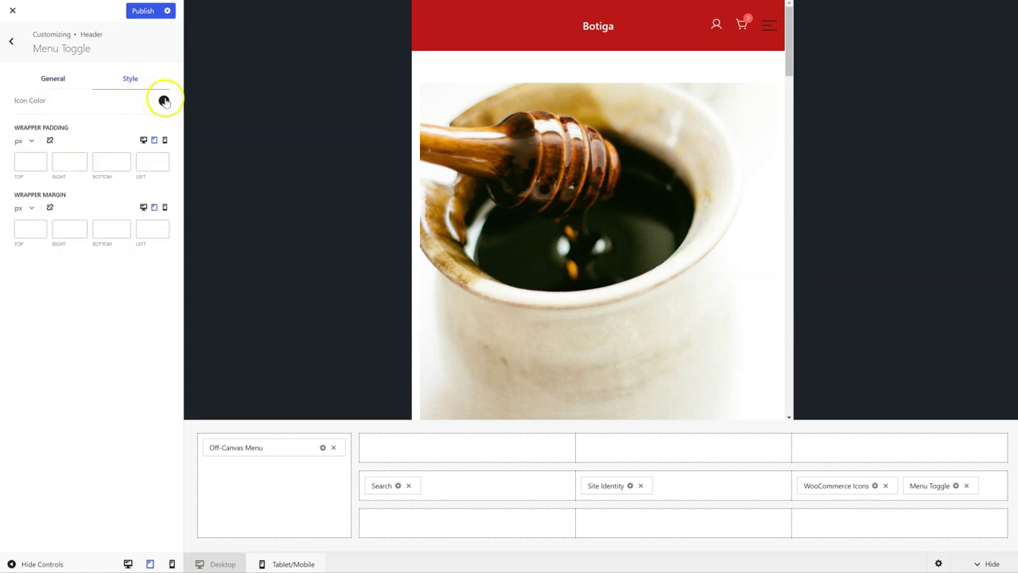
click(164, 101)
click(27, 117)
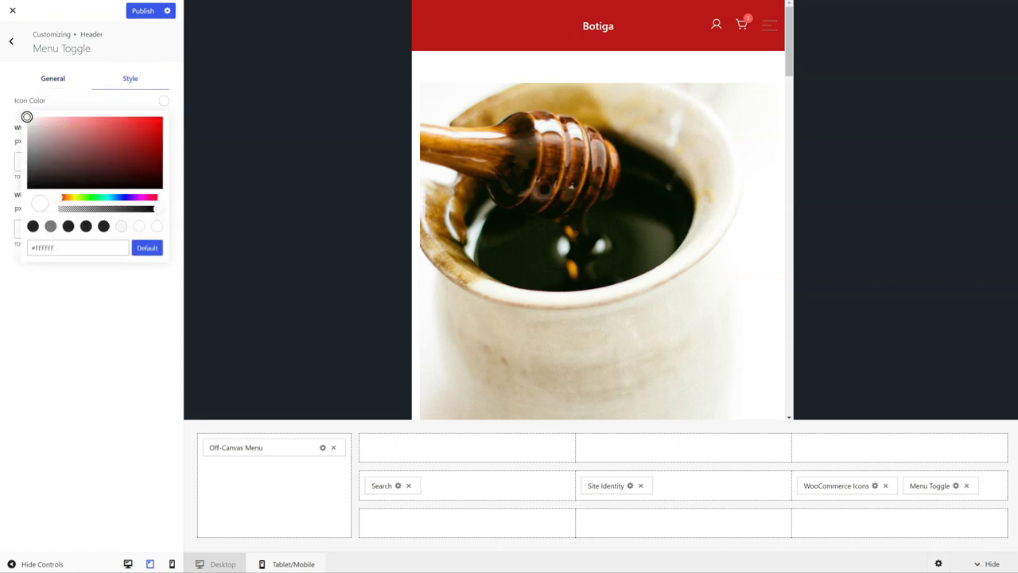
click(73, 328)
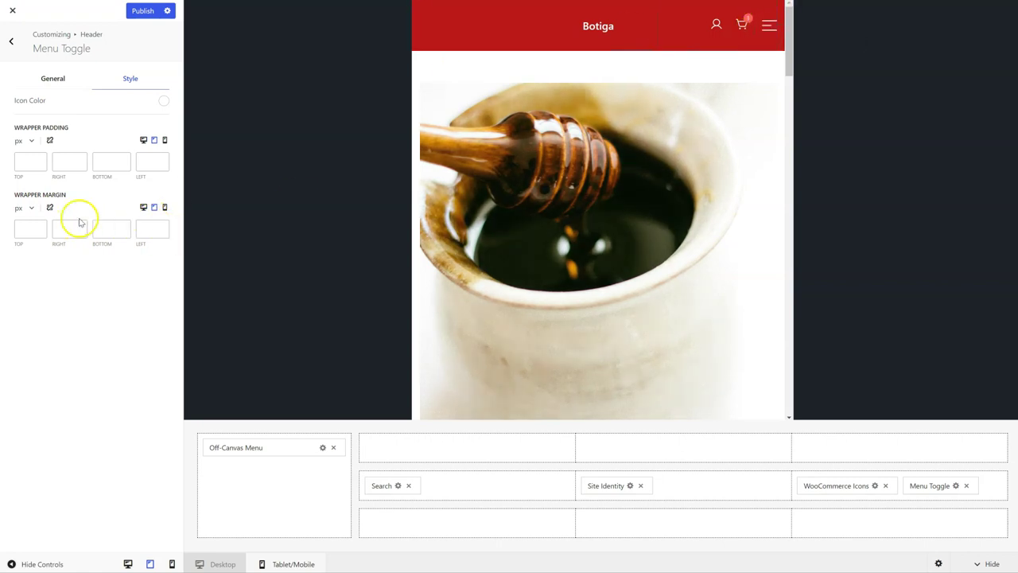
Set the menu toggle's left wrapper margin to 40 px.
click(49, 210)
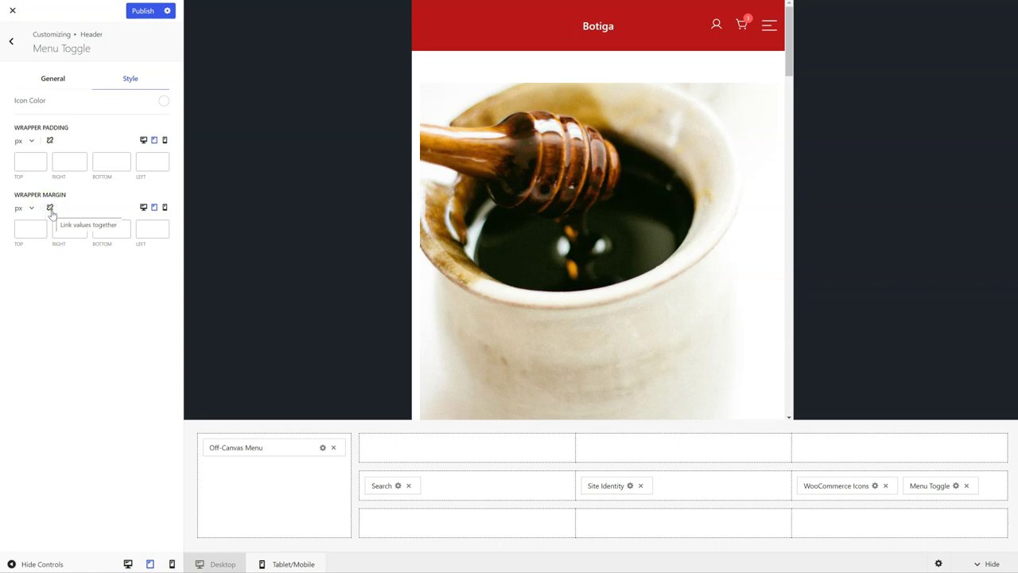
click(146, 232)
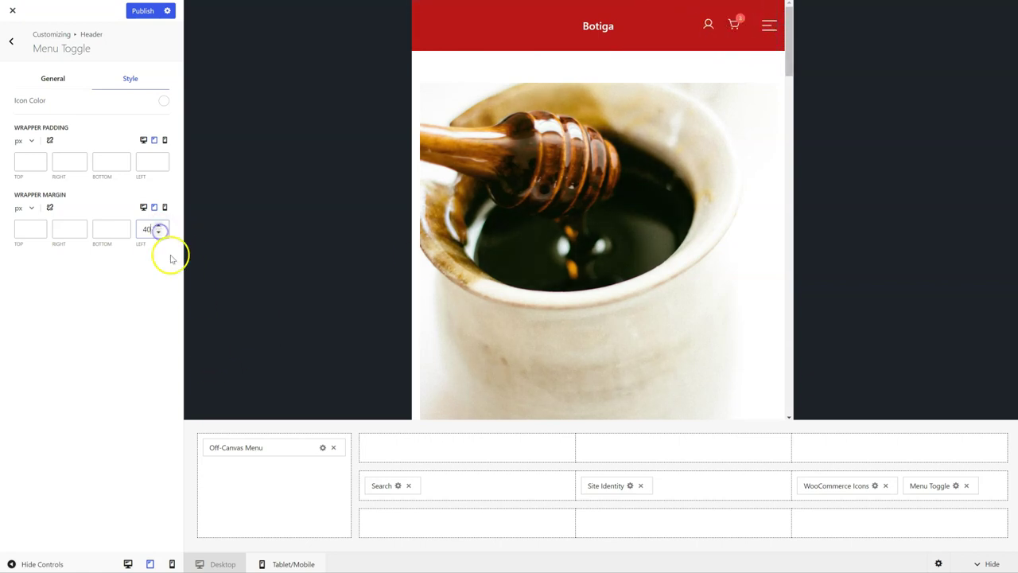
click(12, 42)
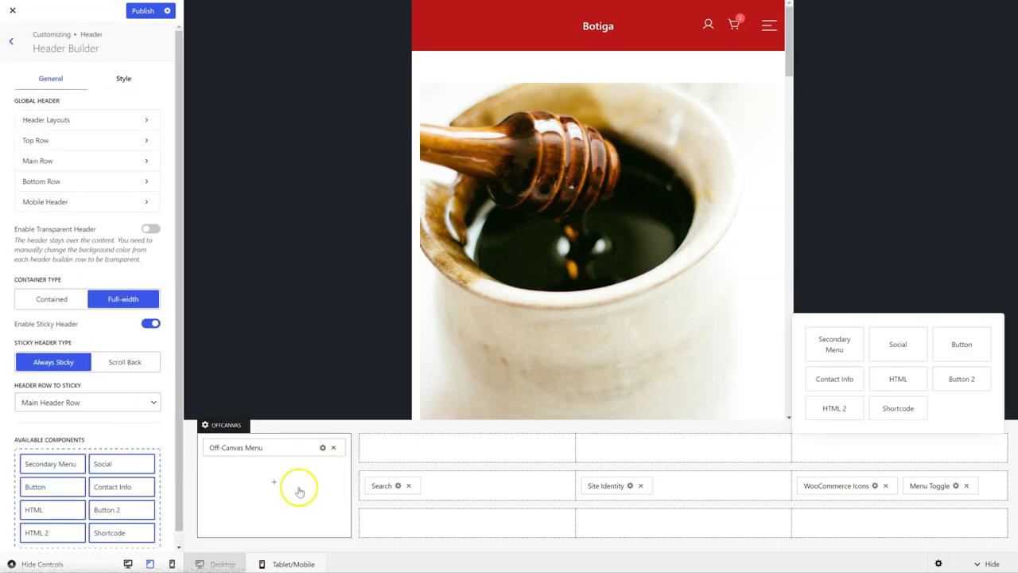
Turn on link separators in the off-canvas menu with separator size 6.
click(268, 447)
click(278, 460)
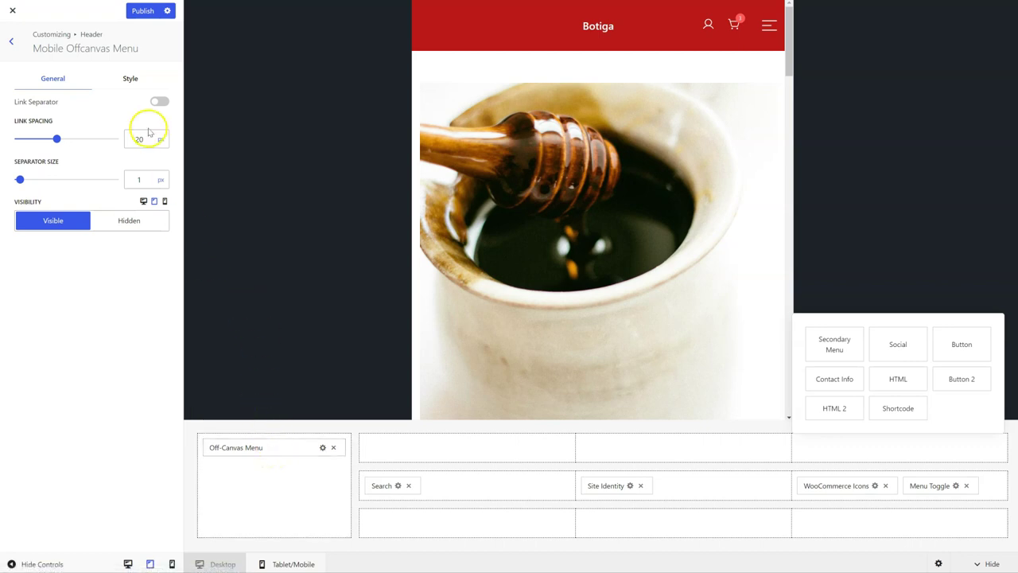
click(762, 31)
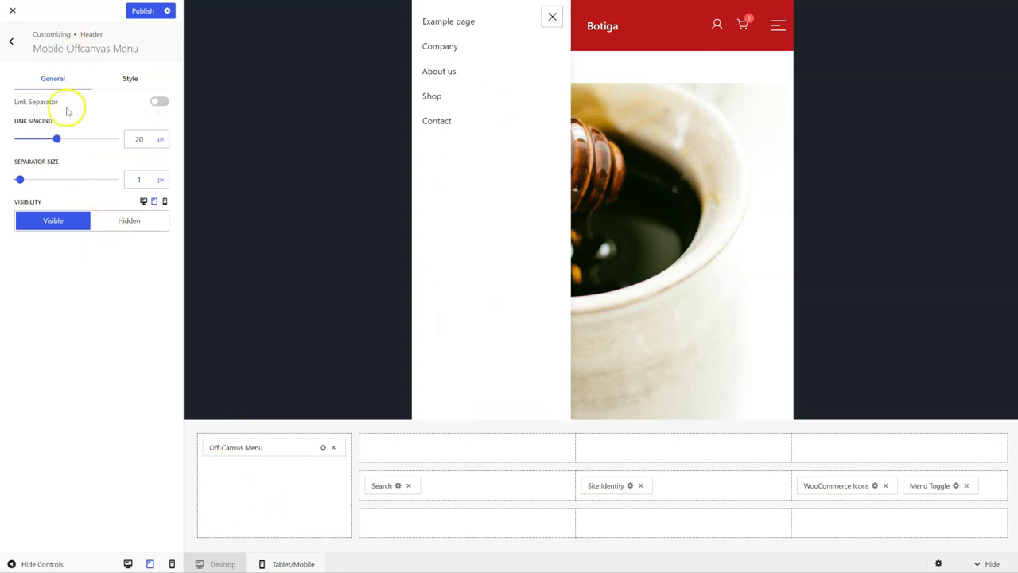
click(158, 102)
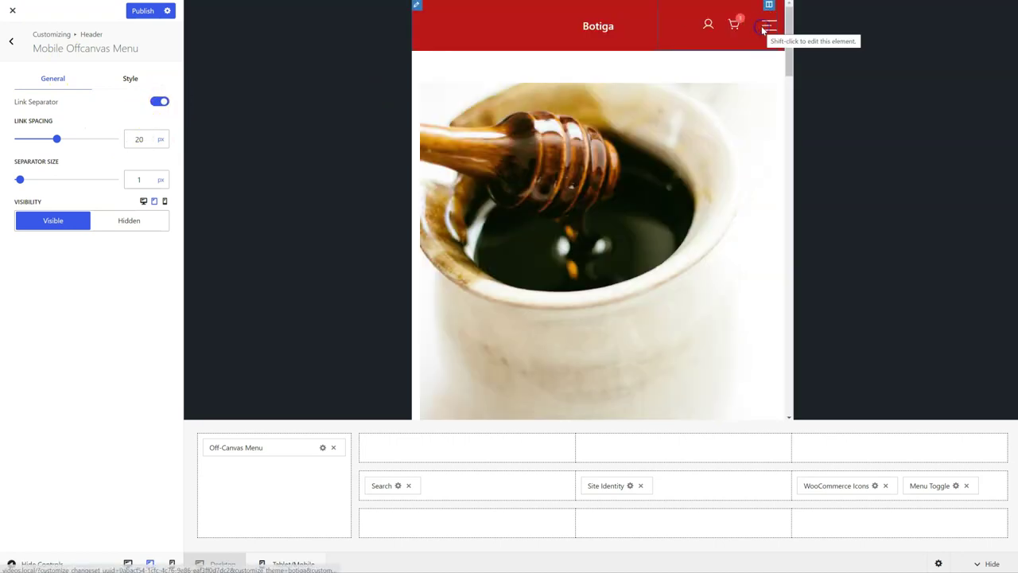
click(765, 29)
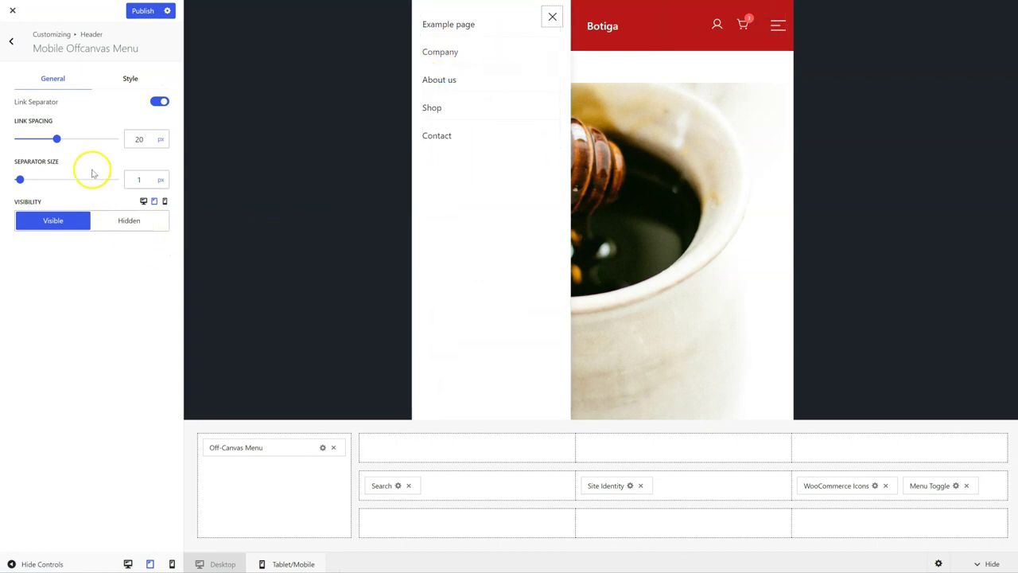
click(151, 177)
click(151, 178)
click(151, 177)
click(151, 177)
click(151, 177)
Make the separator colour a light, semi-transparent red.
click(130, 78)
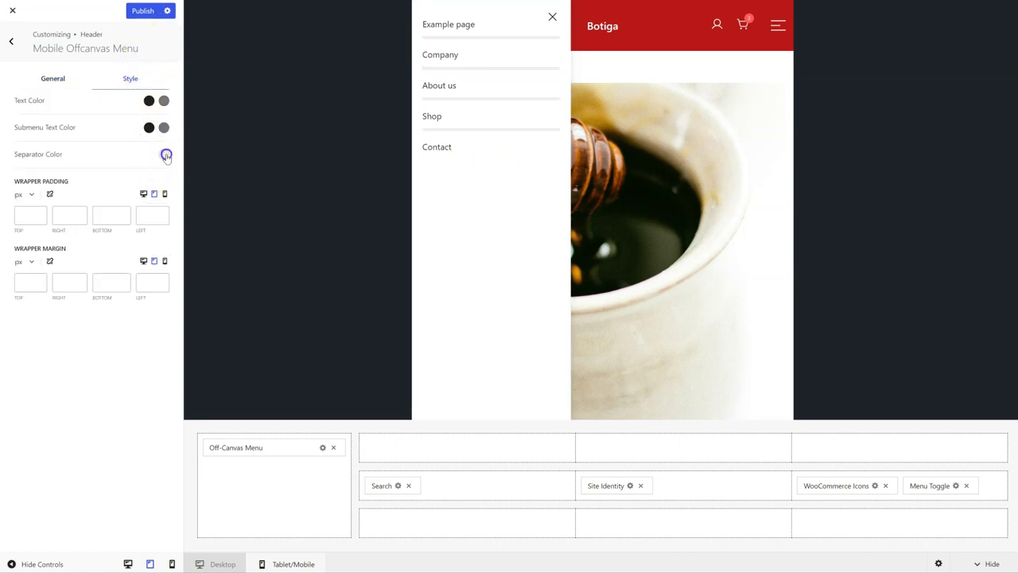
click(166, 155)
click(142, 196)
drag(141, 196, 126, 188)
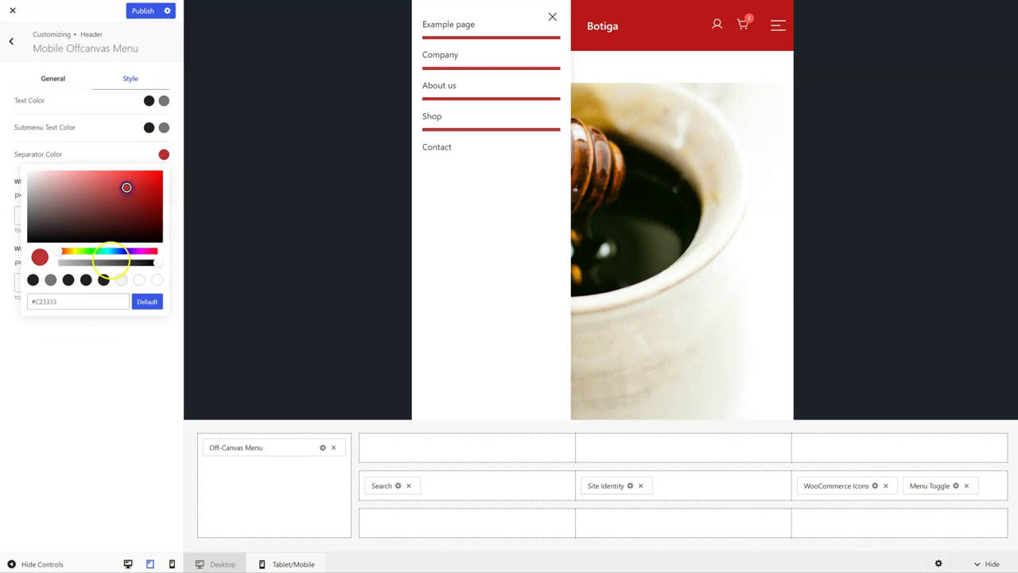
drag(97, 267, 100, 264)
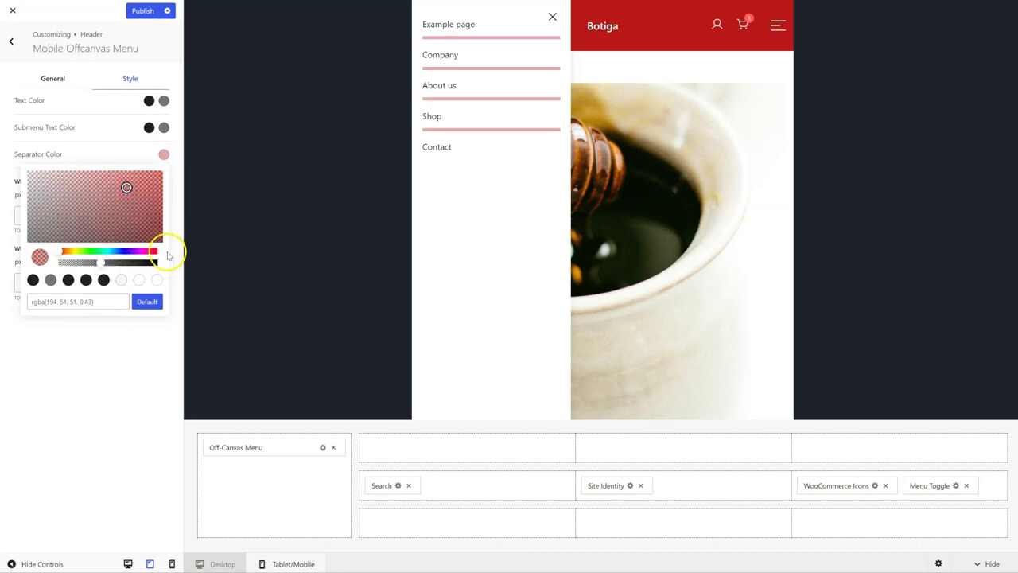
click(115, 393)
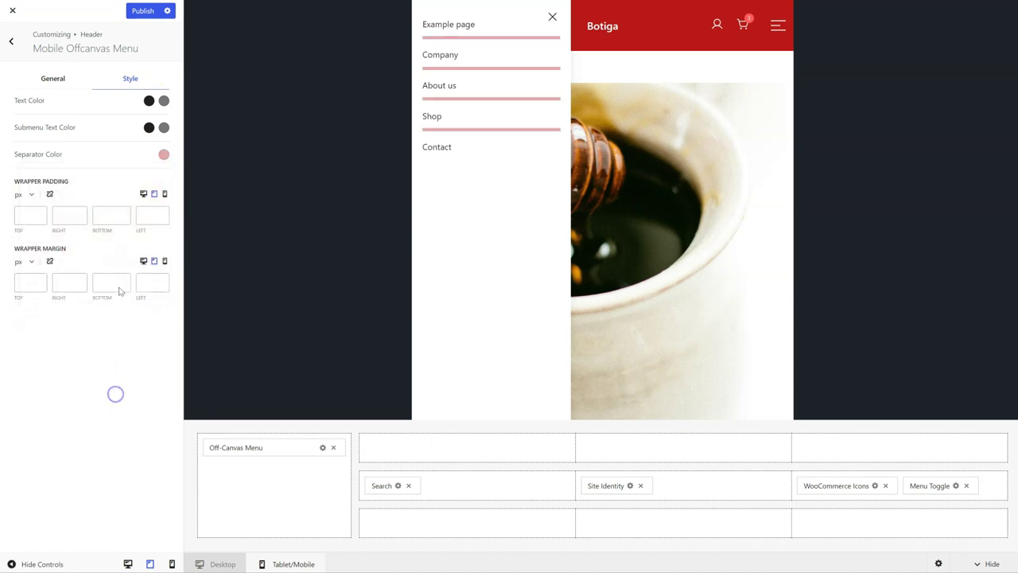
Set the off-canvas link text colour to blue (#148984).
click(54, 77)
click(123, 77)
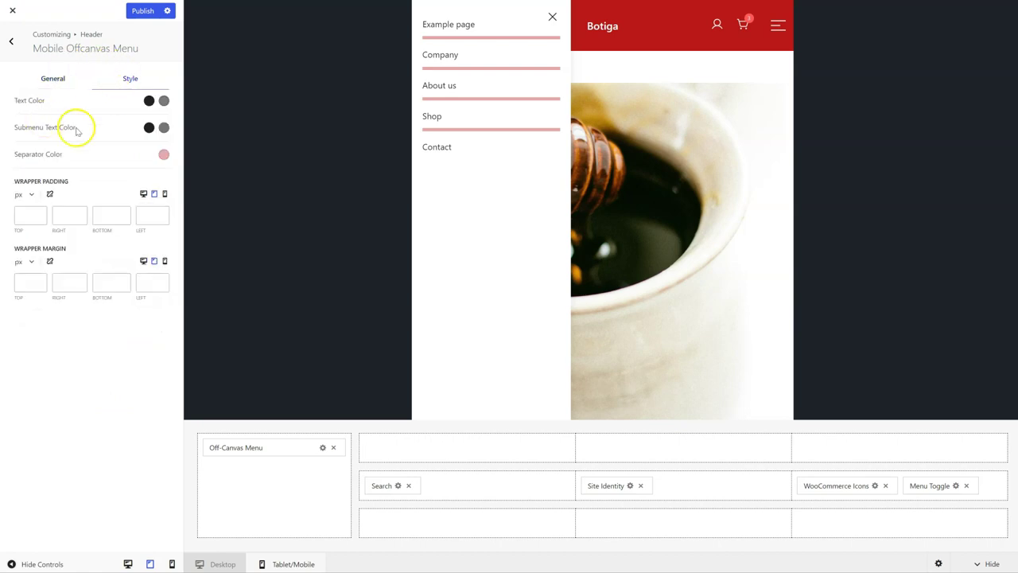
click(149, 100)
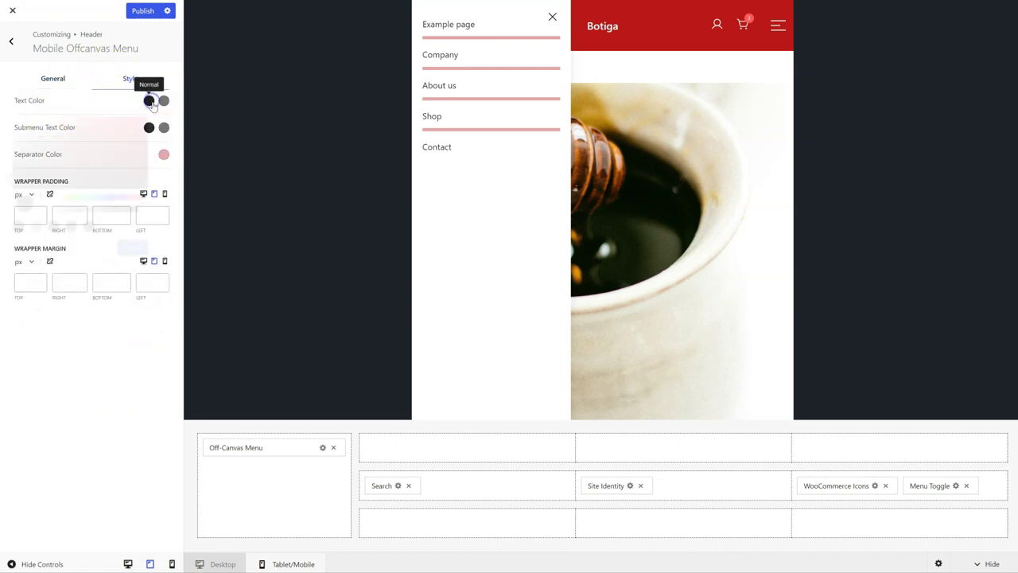
click(97, 197)
click(131, 139)
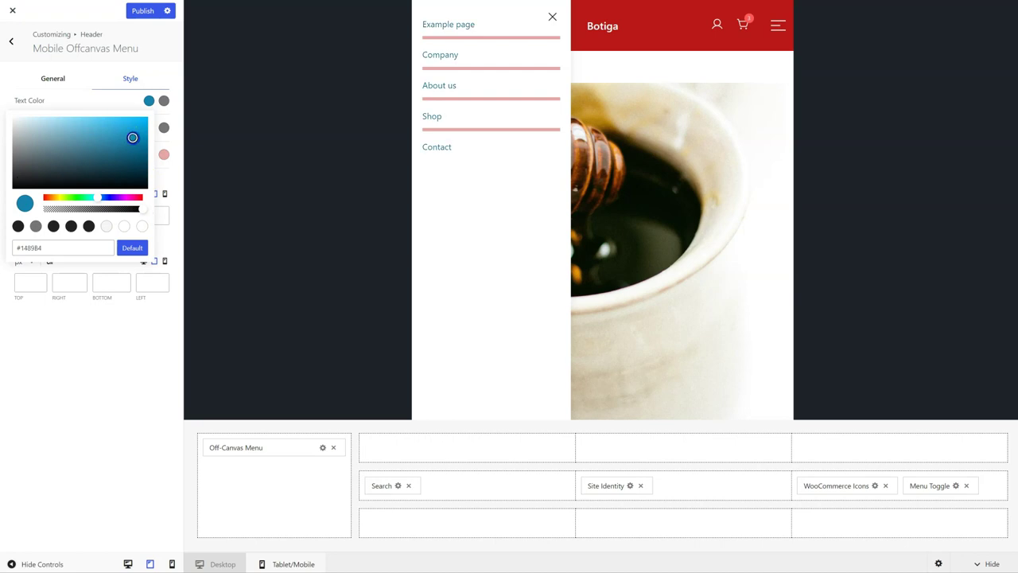
click(83, 363)
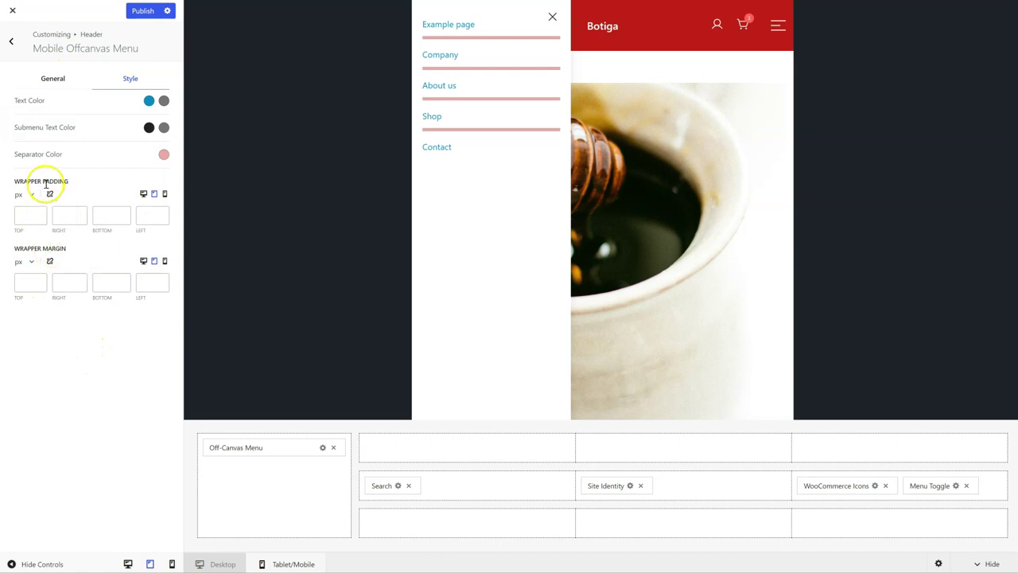
click(14, 40)
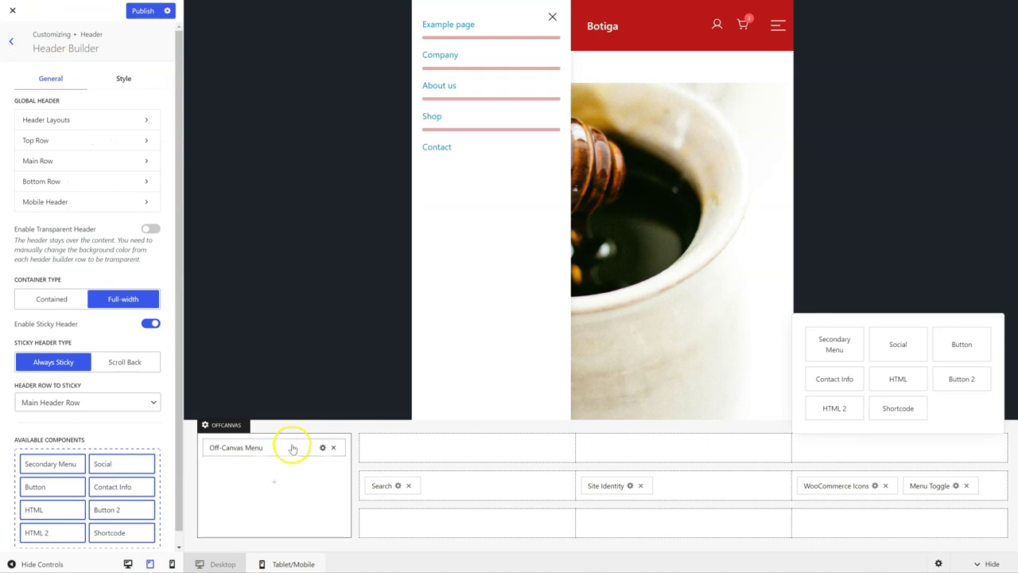
Add a button labelled 'Contact us' to the off-canvas column.
click(273, 480)
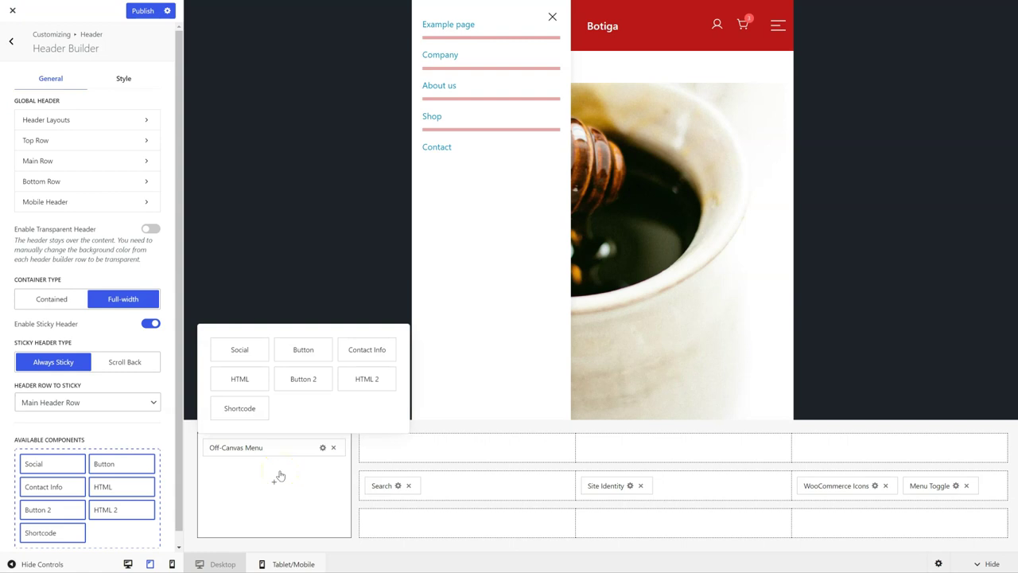
click(305, 350)
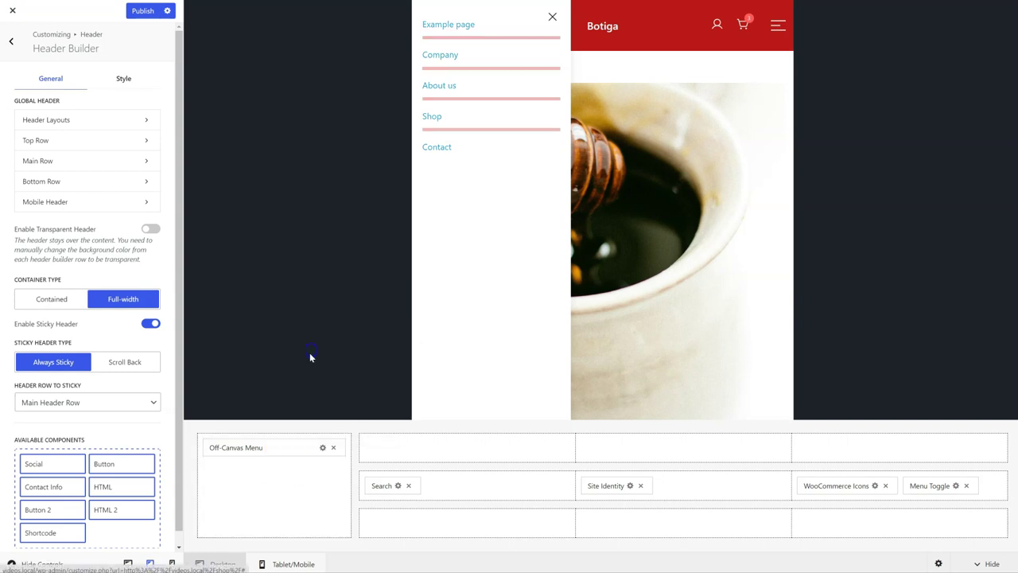
click(442, 198)
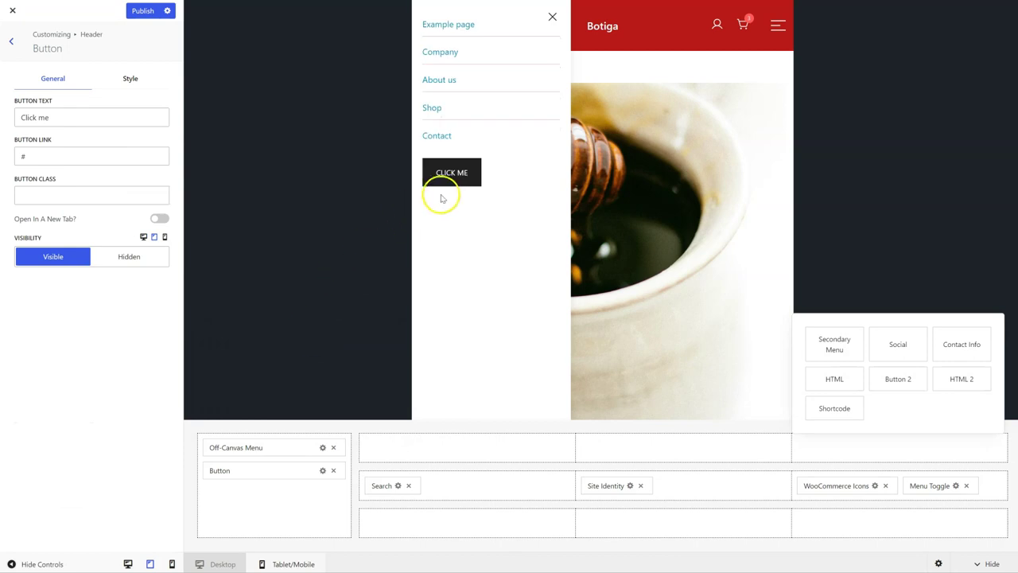
click(68, 117)
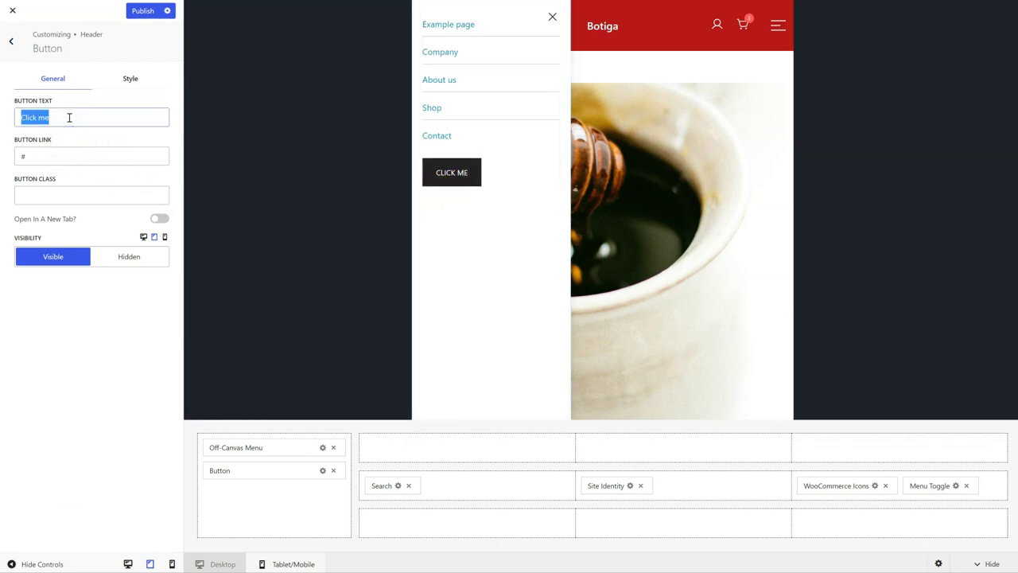
text(Contact us)
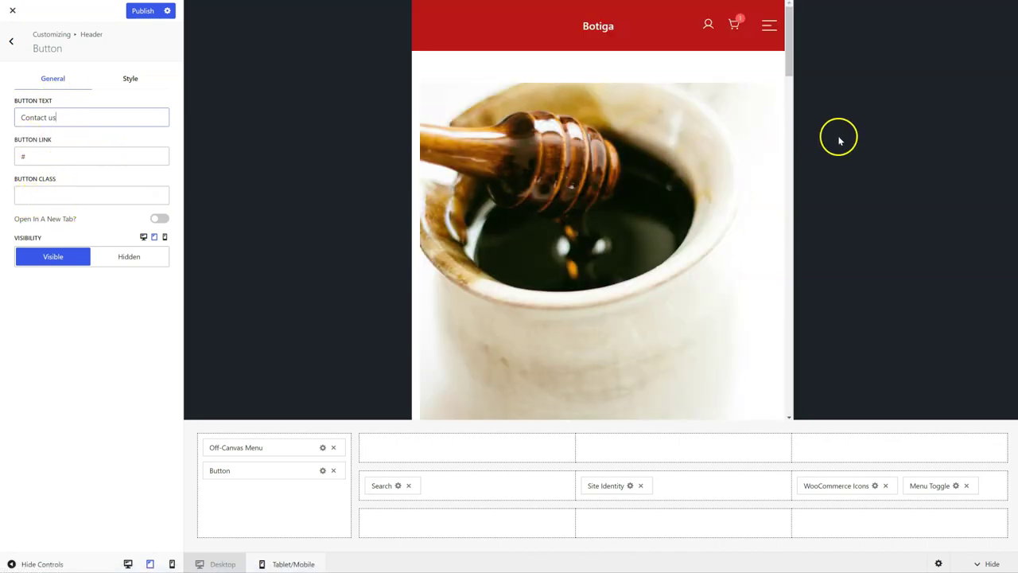
click(768, 27)
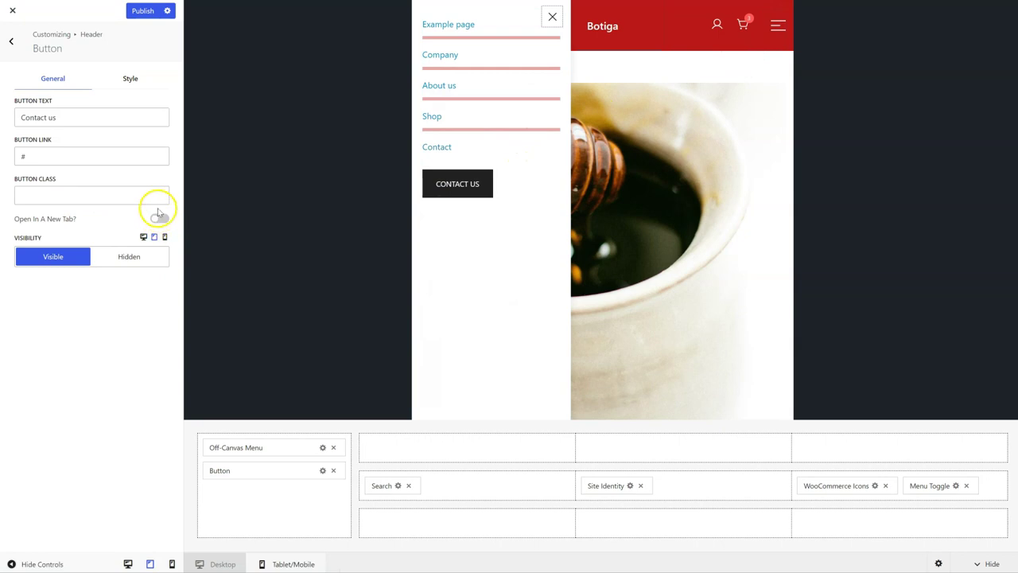
click(130, 78)
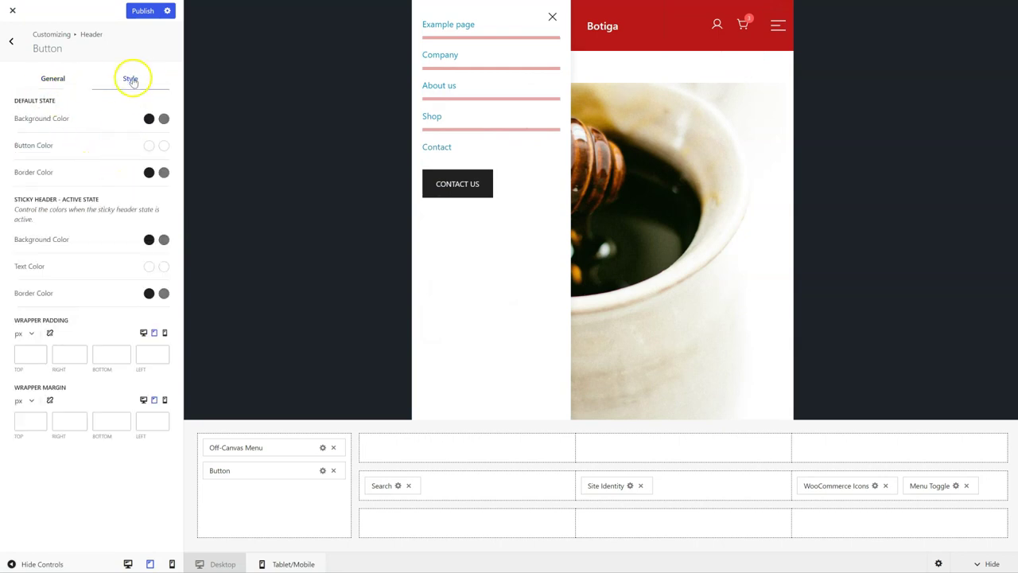
Make the Contact us button's background and border red, and close the off-canvas preview.
click(148, 119)
click(124, 153)
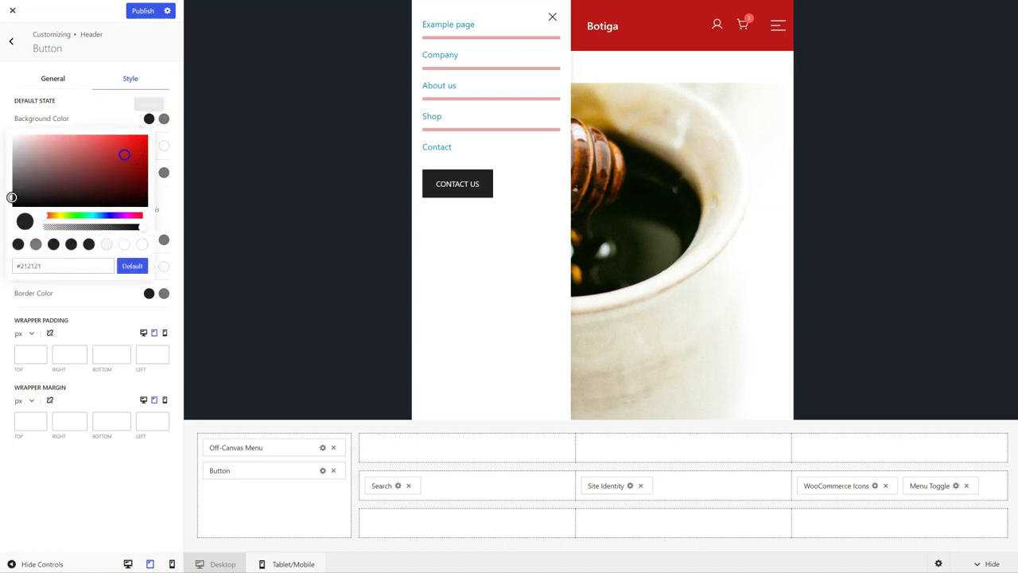
click(115, 117)
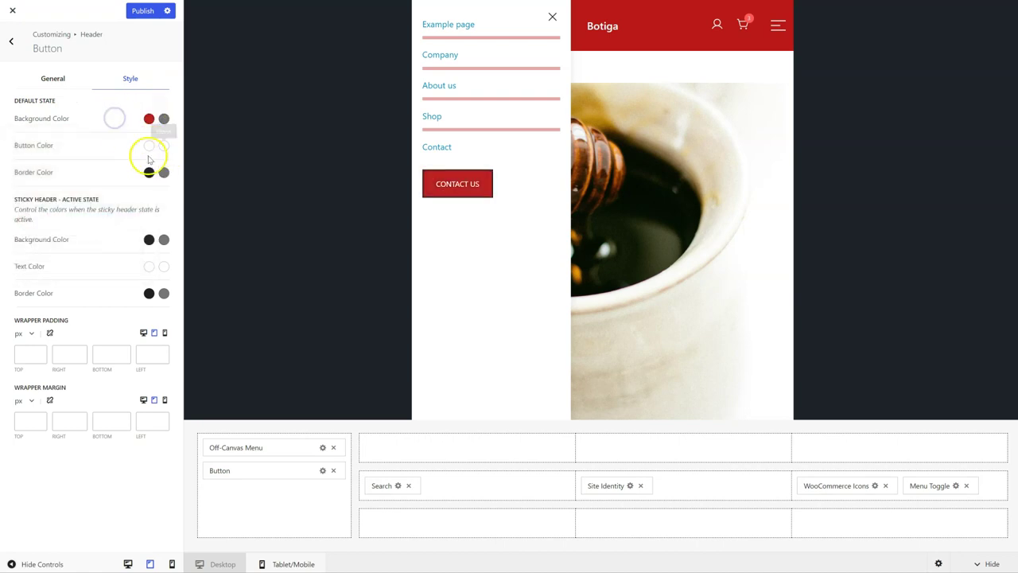
click(137, 205)
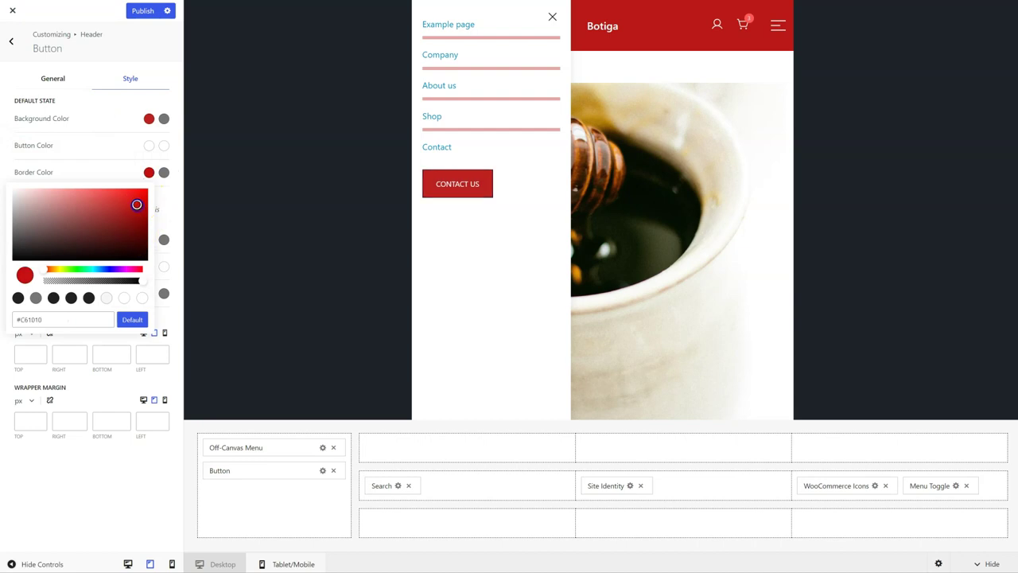
click(108, 162)
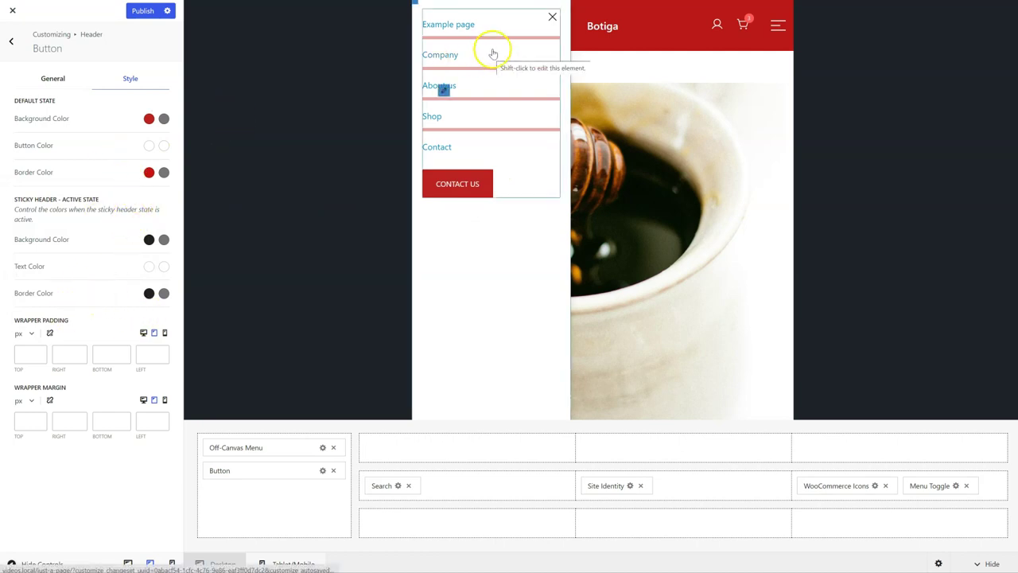
click(550, 19)
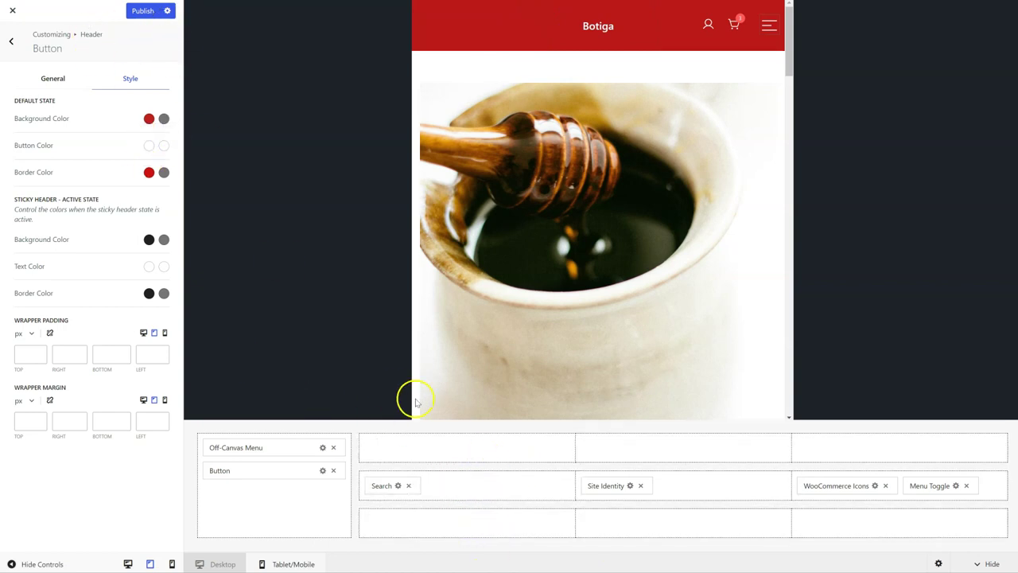
Add Contact Info to the top row's left cell and set it visible on mobile.
click(467, 447)
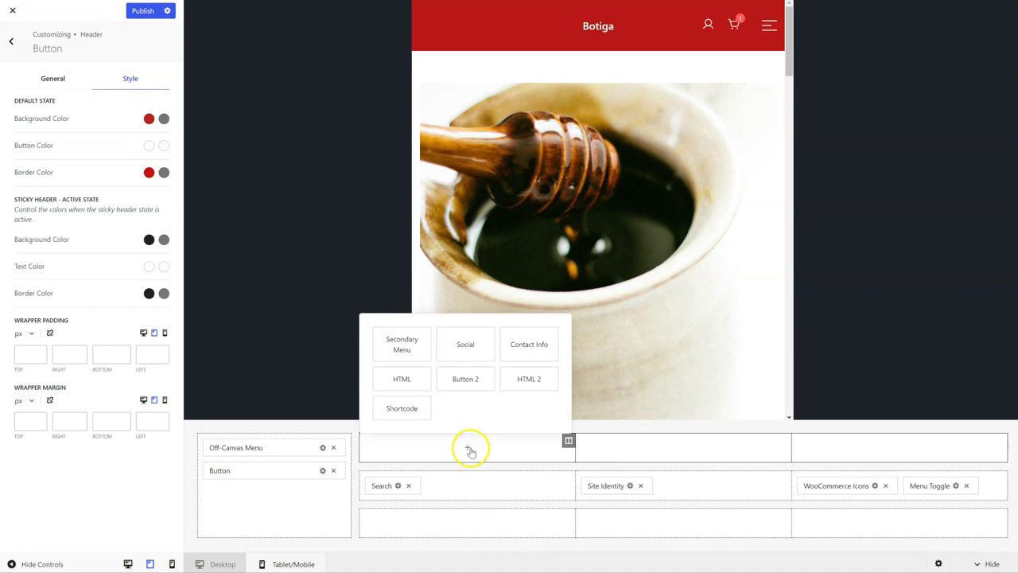
click(530, 350)
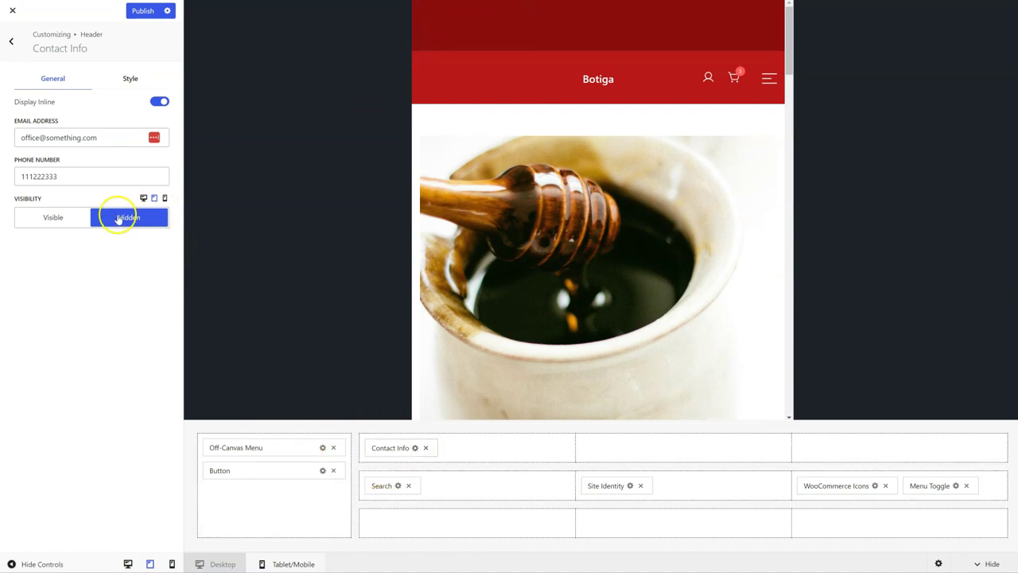
click(67, 216)
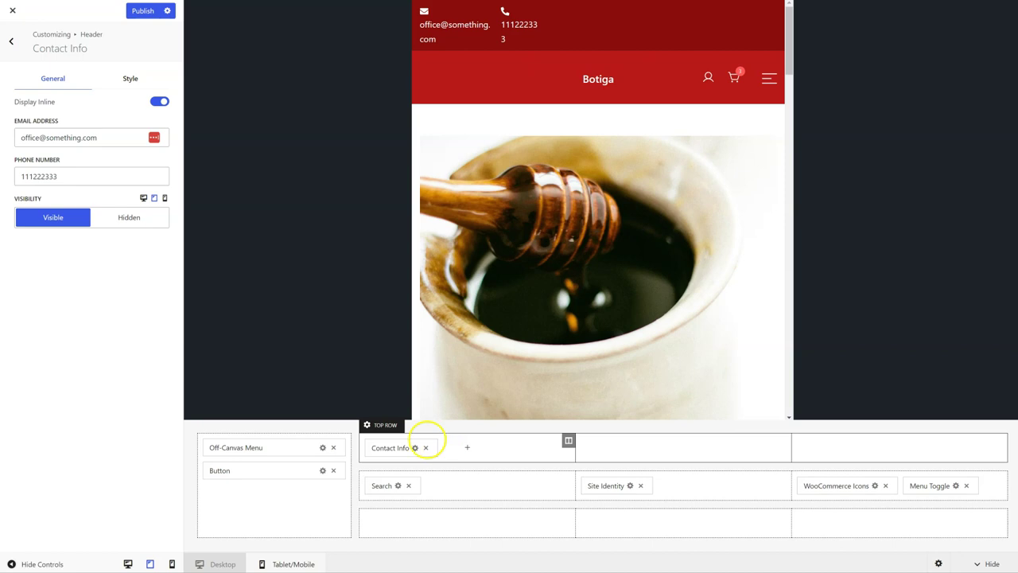
click(382, 425)
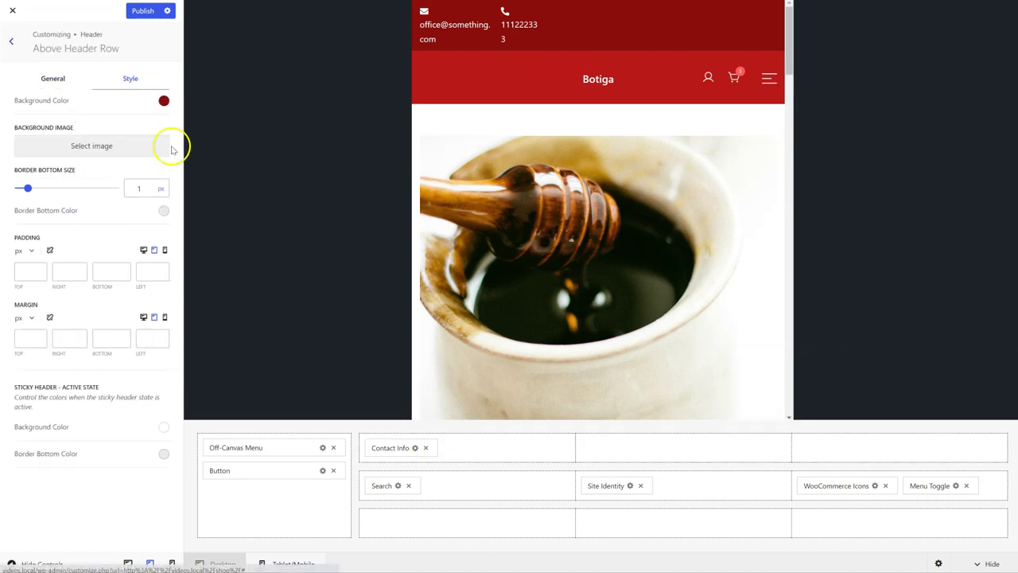
Set the Above Header Row to 1 column with a 40 px height.
click(77, 78)
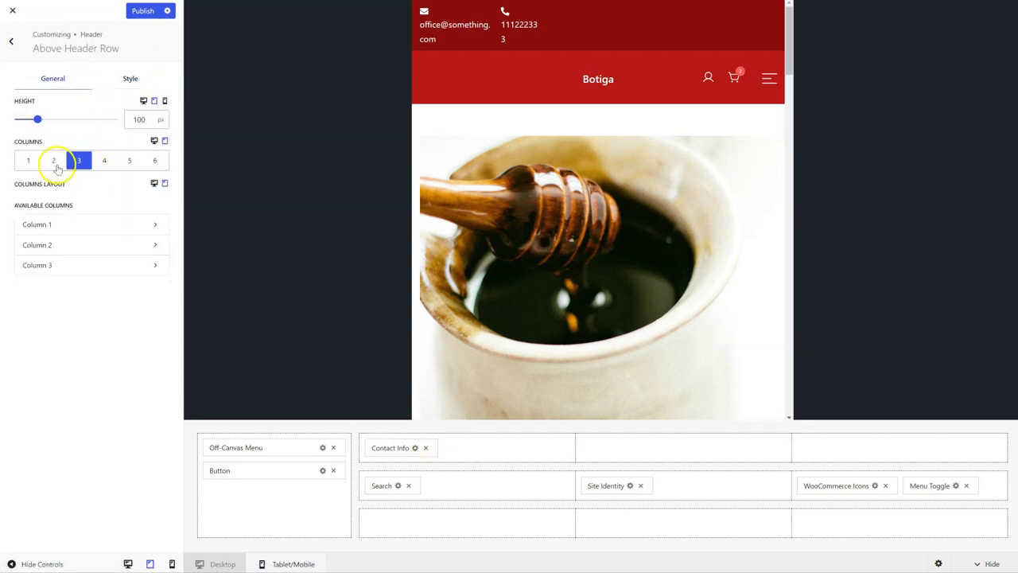
click(53, 163)
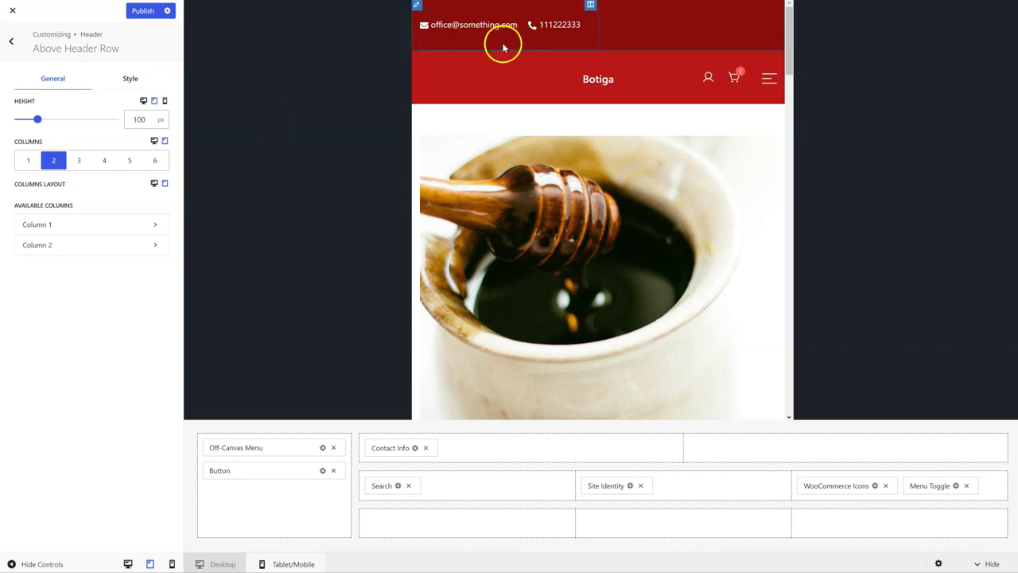
drag(37, 118, 25, 119)
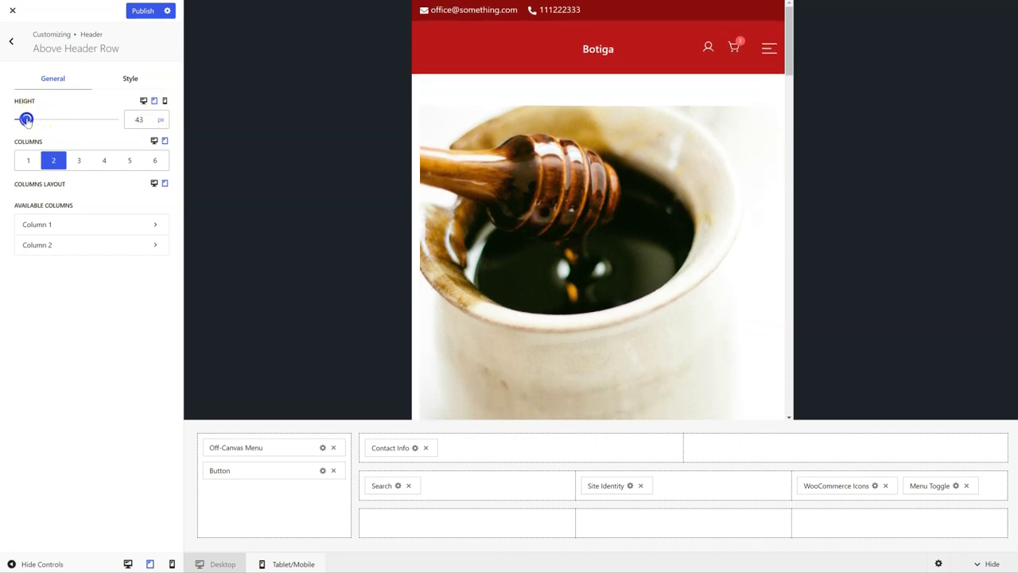
click(152, 122)
click(152, 122)
click(151, 122)
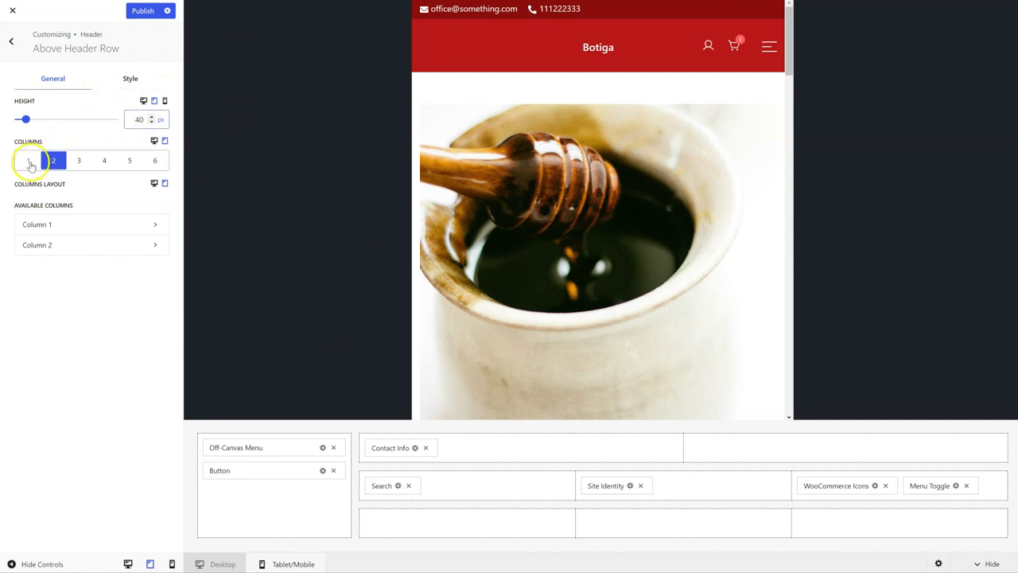
click(29, 162)
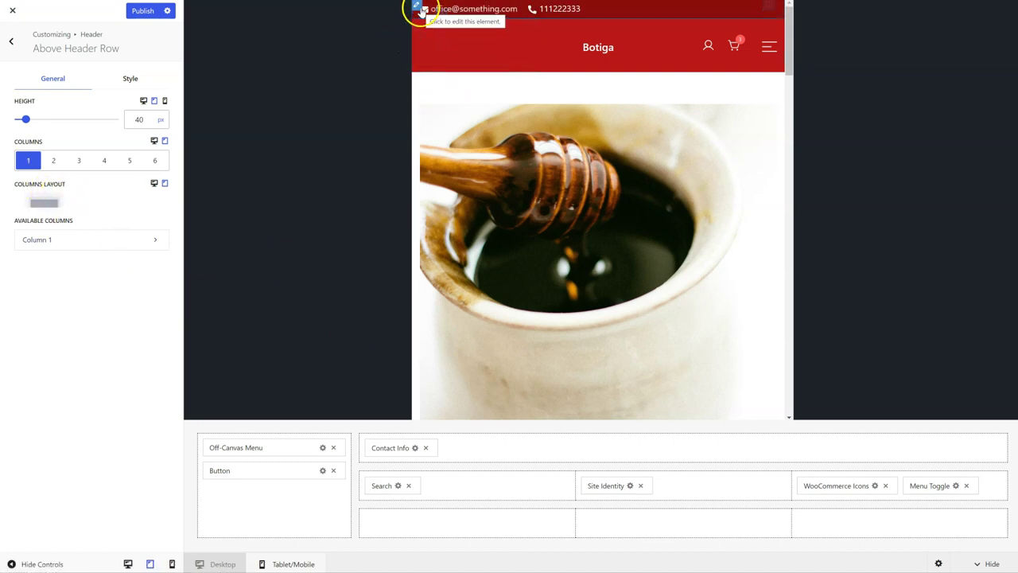
Centre Column 1's contact details horizontally and drag WooCommerce Icons toward the bottom row.
click(769, 8)
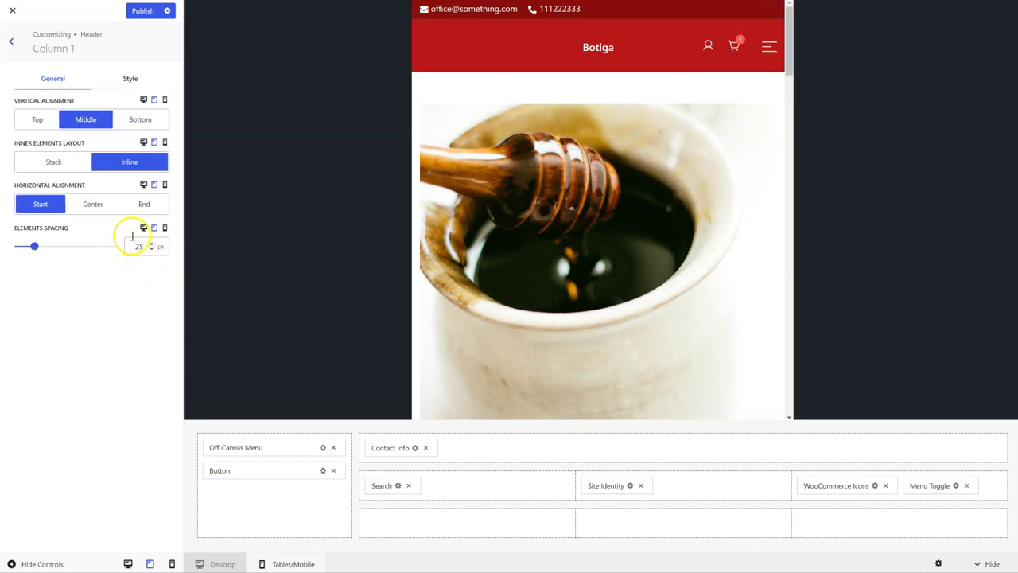
click(92, 205)
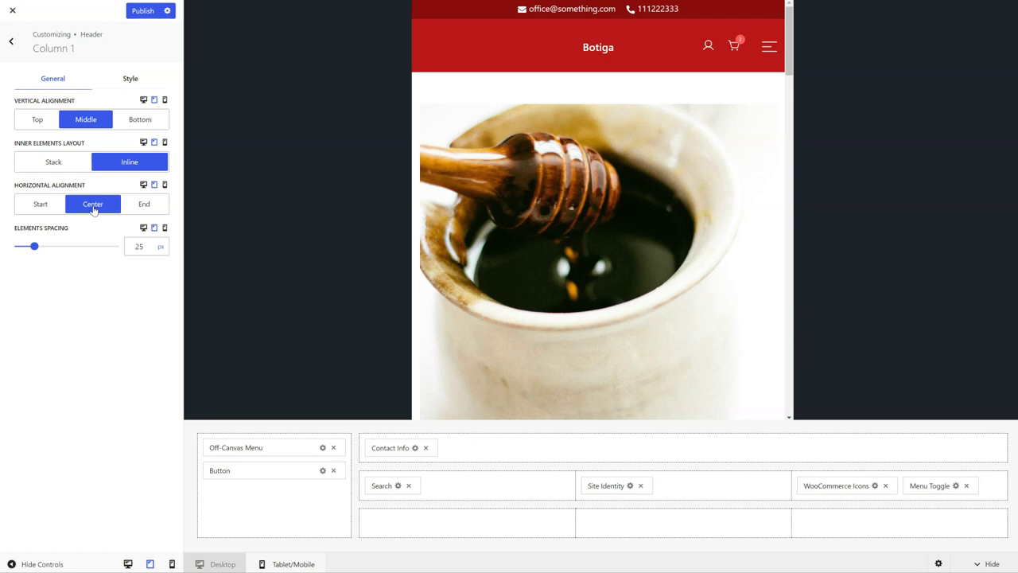
drag(843, 484, 652, 522)
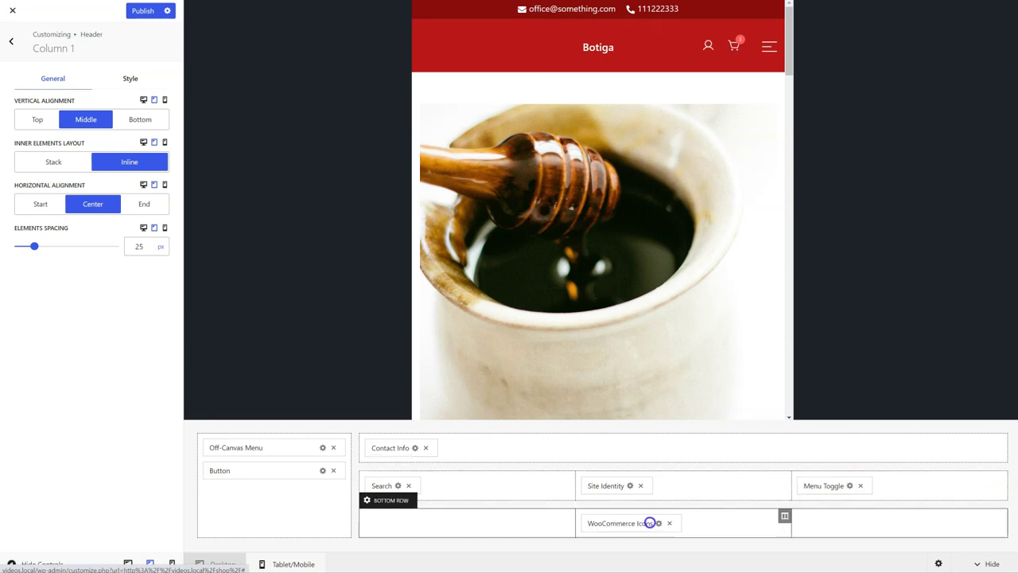
Place WooCommerce Icons and Menu Toggle in the mobile Bottom Row.
drag(834, 485, 738, 526)
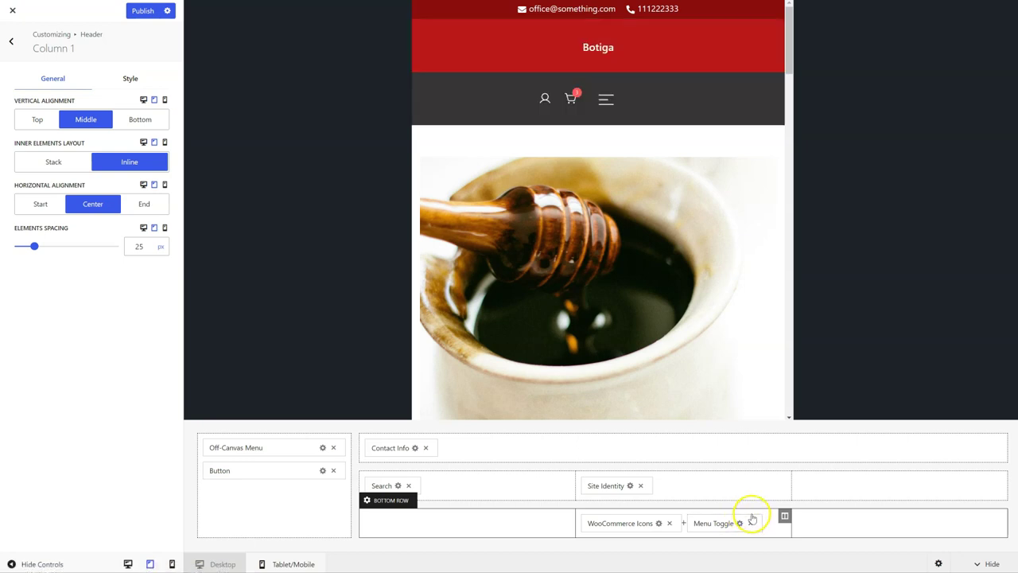
drag(618, 522, 477, 525)
drag(607, 522, 518, 525)
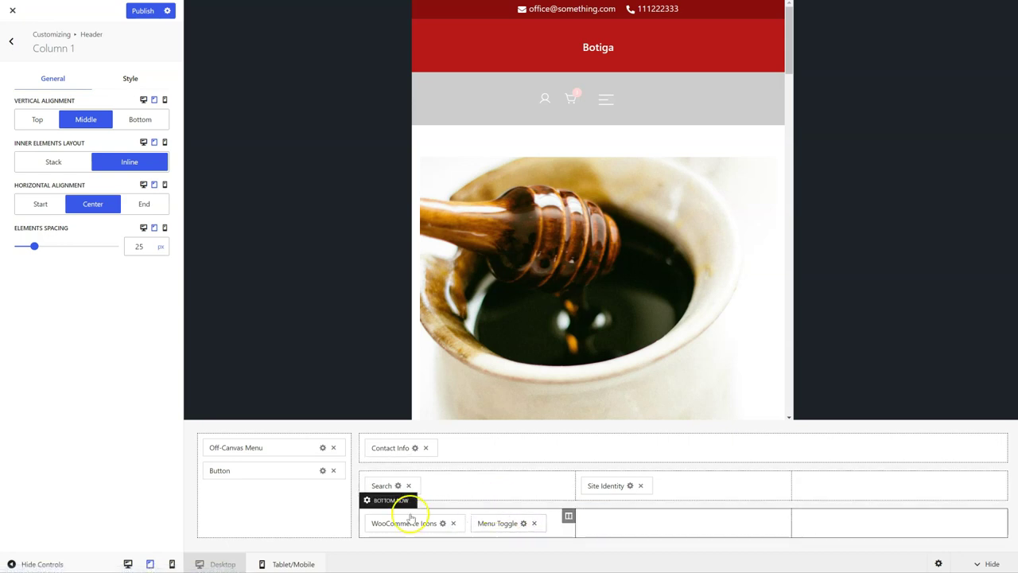
Make the Bottom Row one centred 55 px column, and return WooCommerce Icons to the main row's right.
click(385, 500)
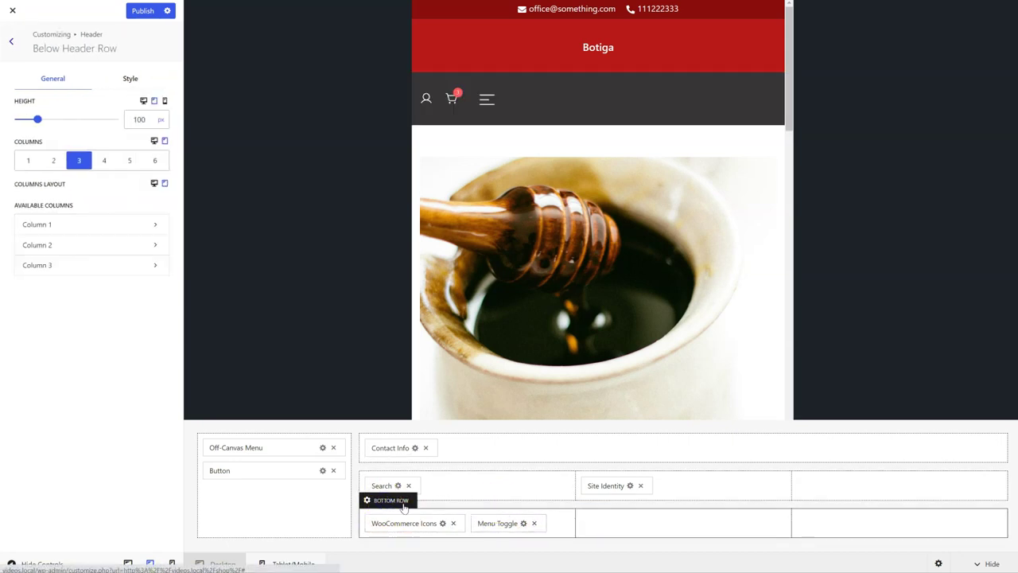
click(28, 160)
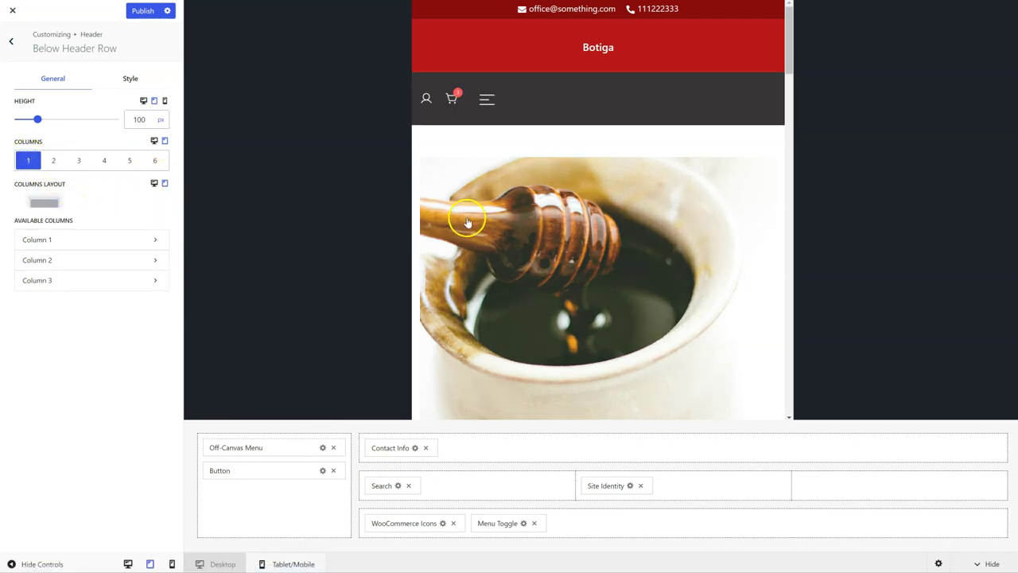
mouse_move(950, 529)
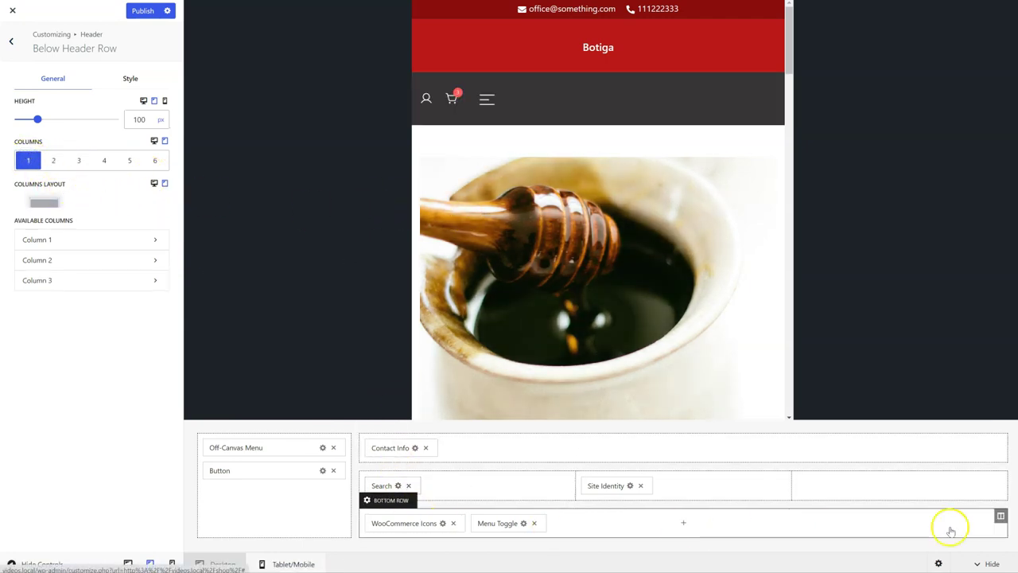
click(1000, 517)
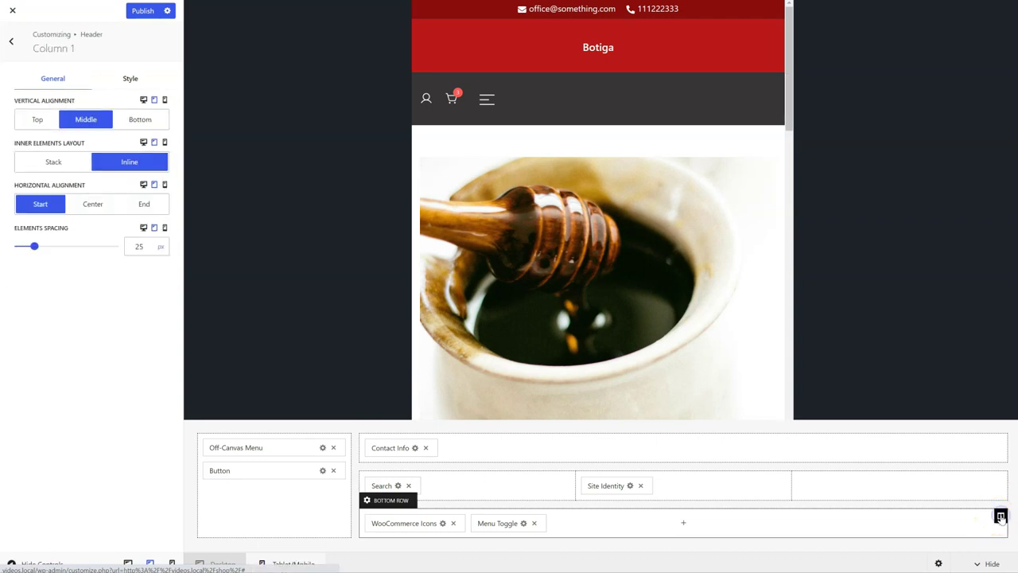
click(89, 203)
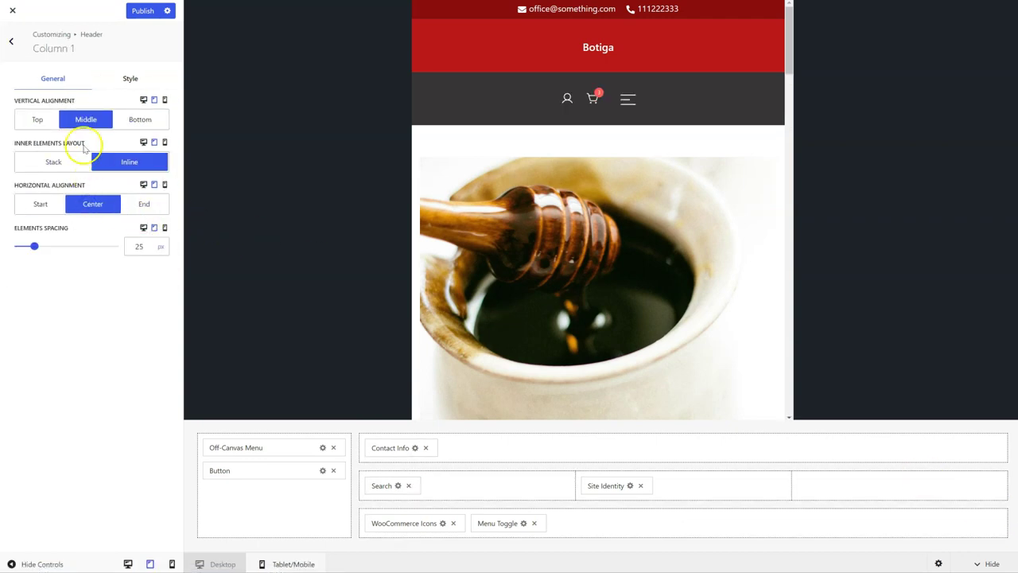
click(379, 506)
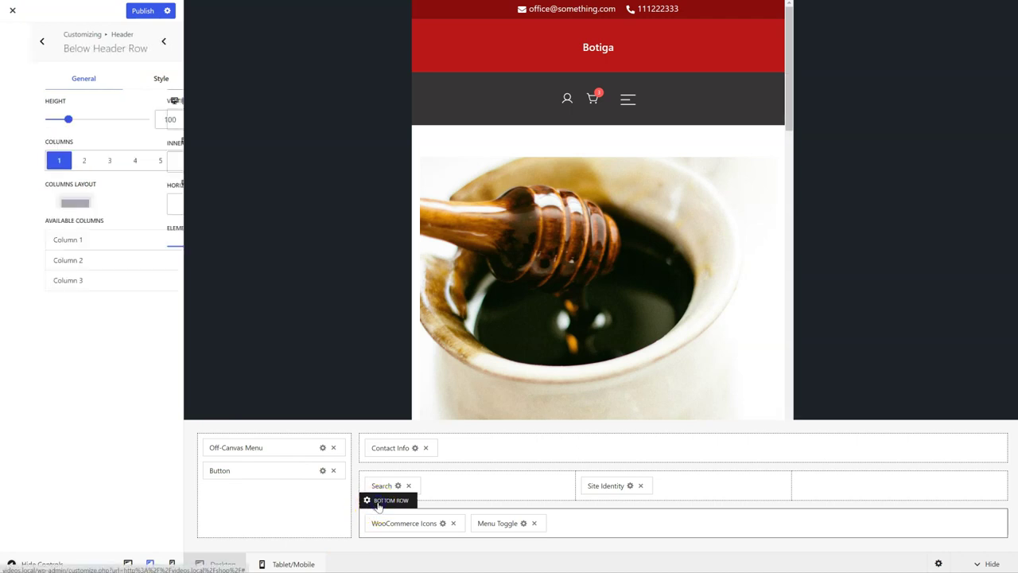
drag(37, 119, 29, 121)
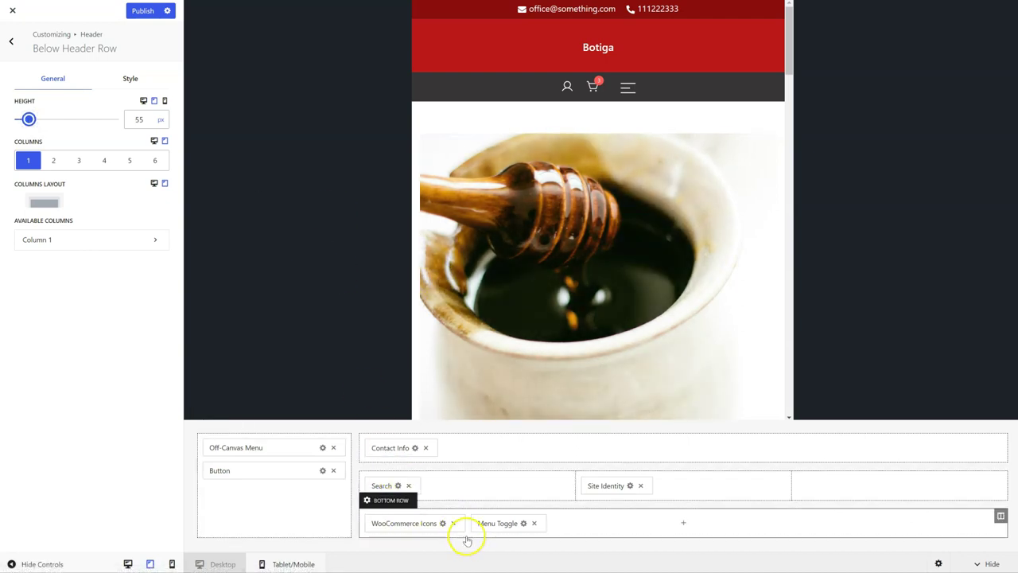
drag(394, 529, 822, 486)
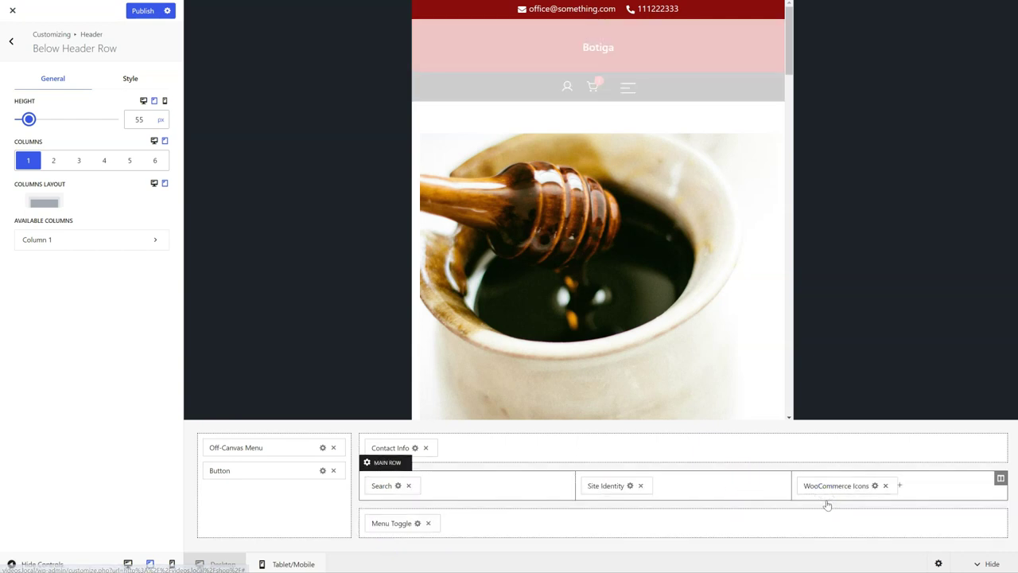
Open the off-canvas menu in the mobile preview via the hamburger icon.
click(819, 469)
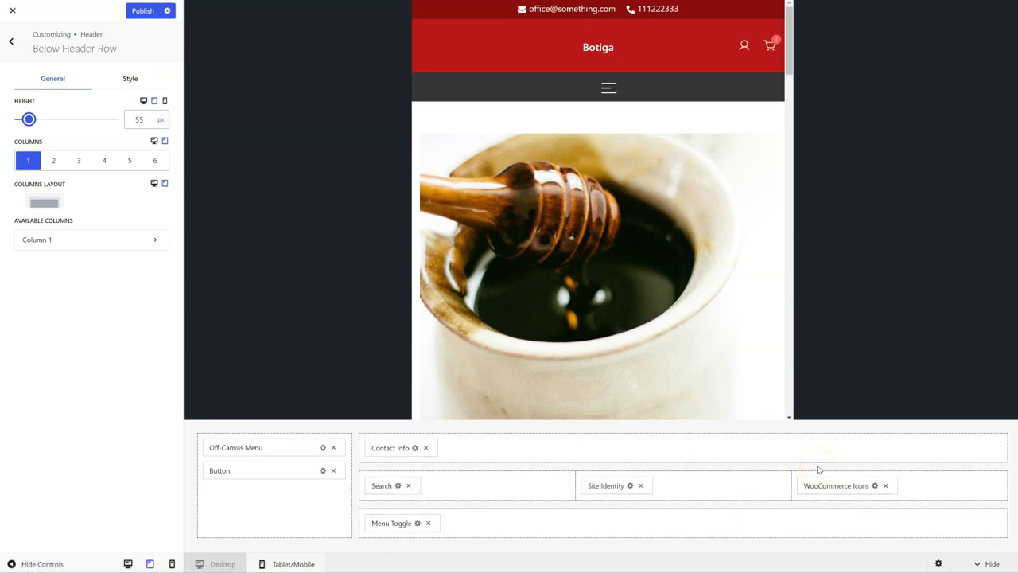
click(609, 90)
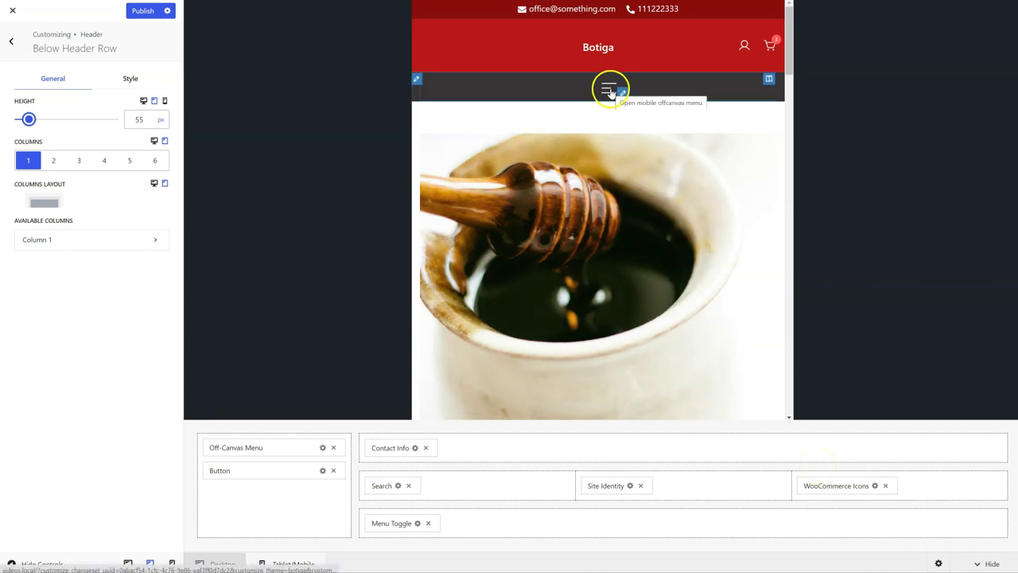
click(610, 93)
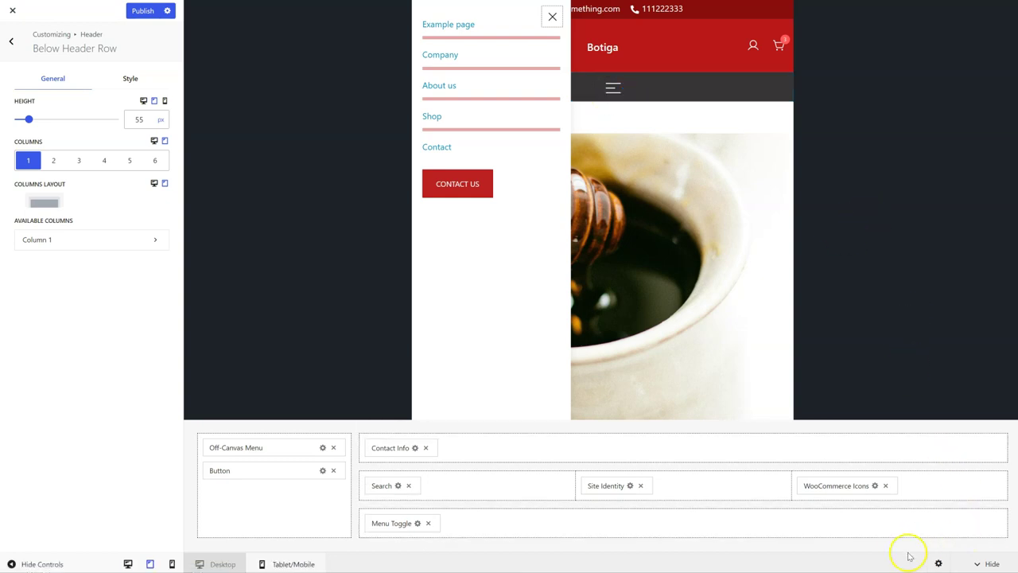
Return to Header Builder, then hide and re-show the builder grid.
click(942, 563)
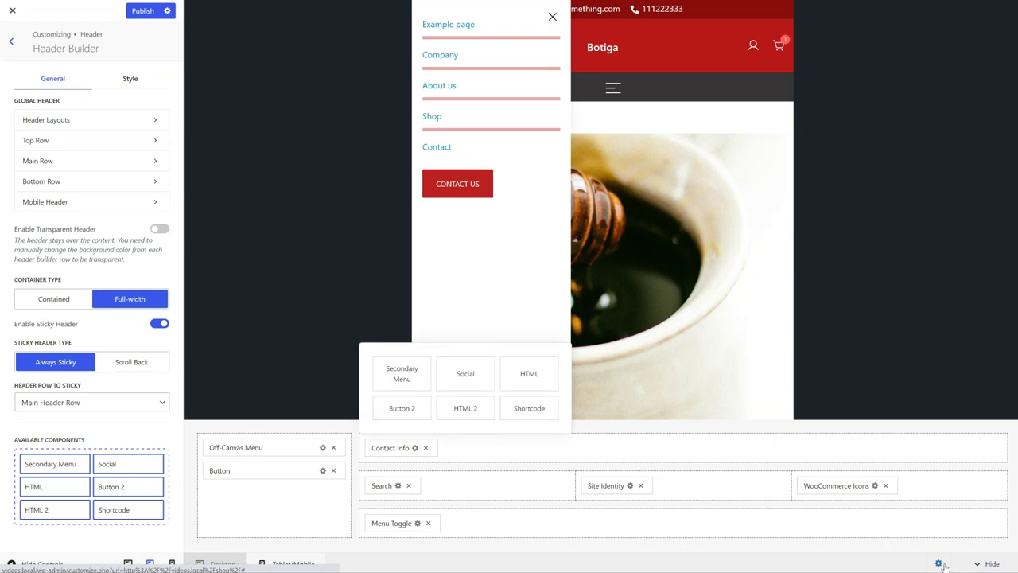
click(991, 565)
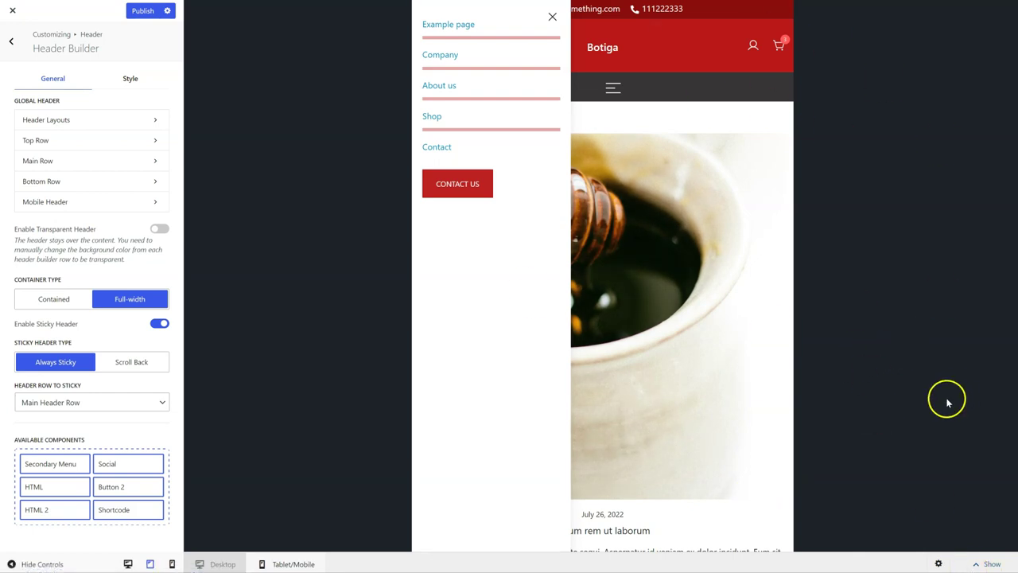
click(994, 565)
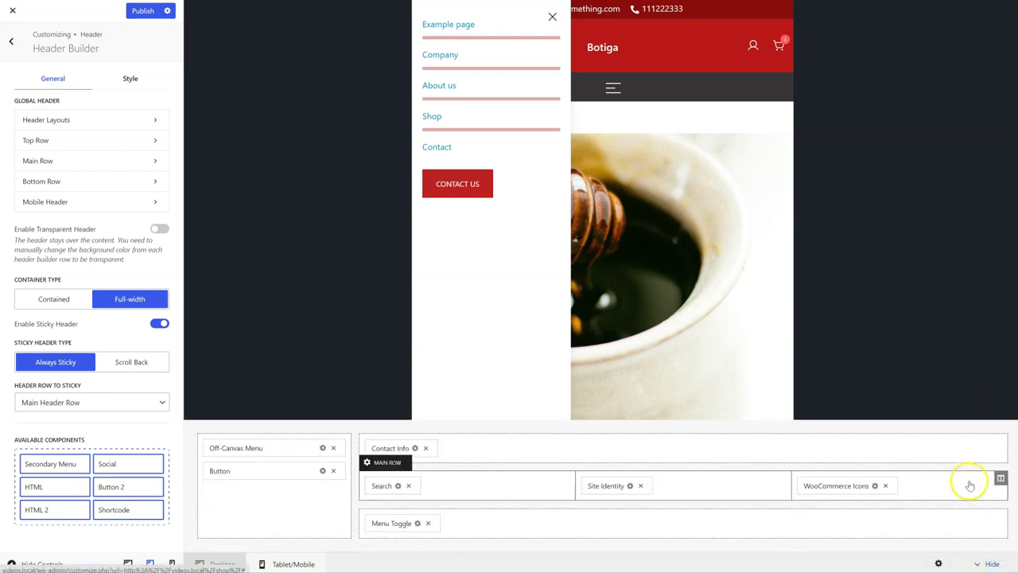